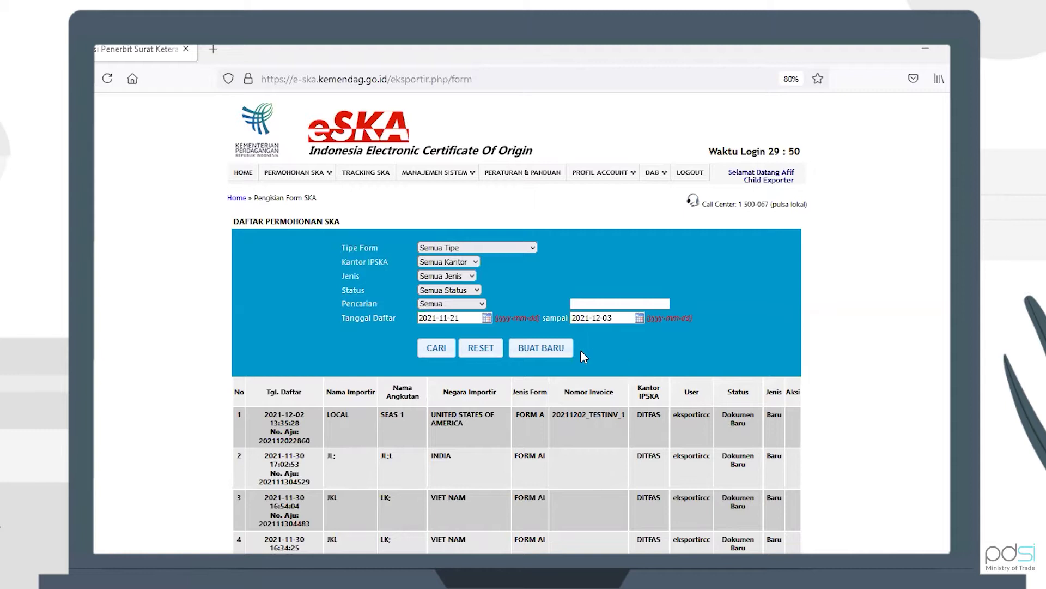
Create a new SKA application with FORM AHKFTA as the form type
{"action": "left_click", "coordinate": [553, 358]}
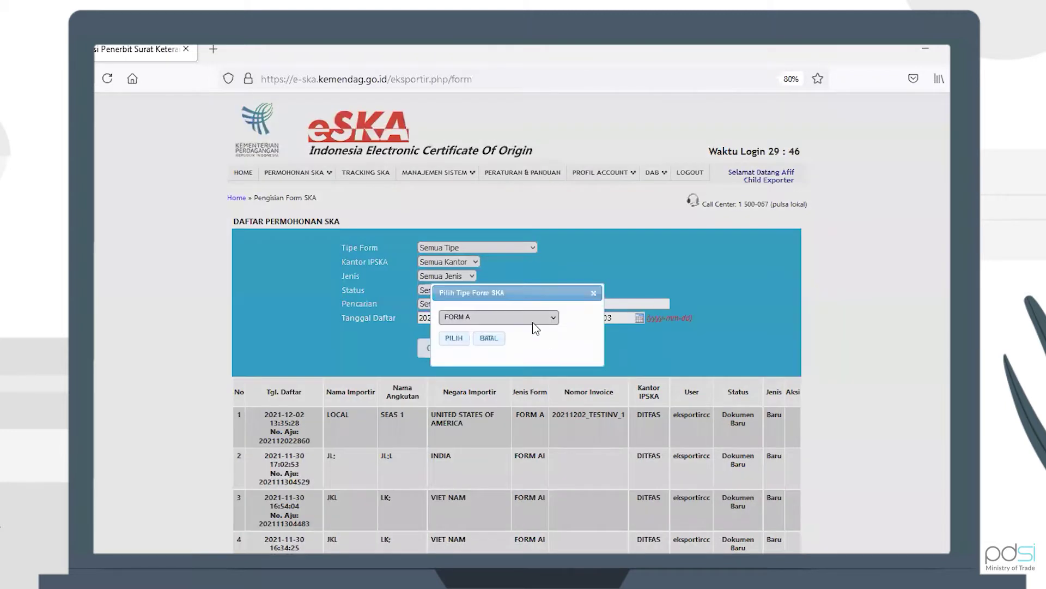
{"action": "left_click", "coordinate": [499, 317]}
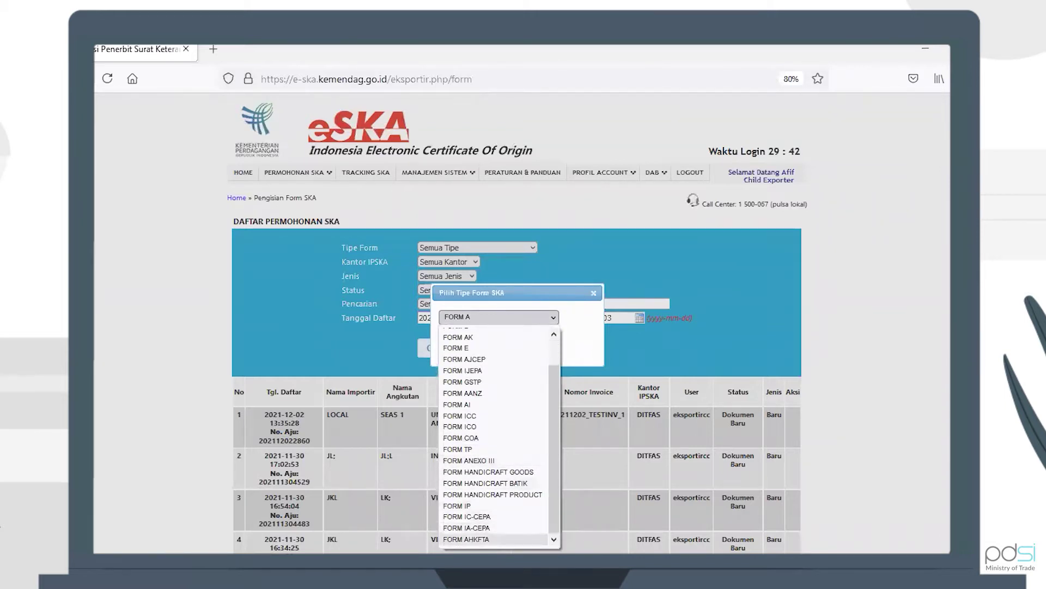
{"action": "key", "text": "Return"}
{"action": "left_click", "coordinate": [442, 344]}
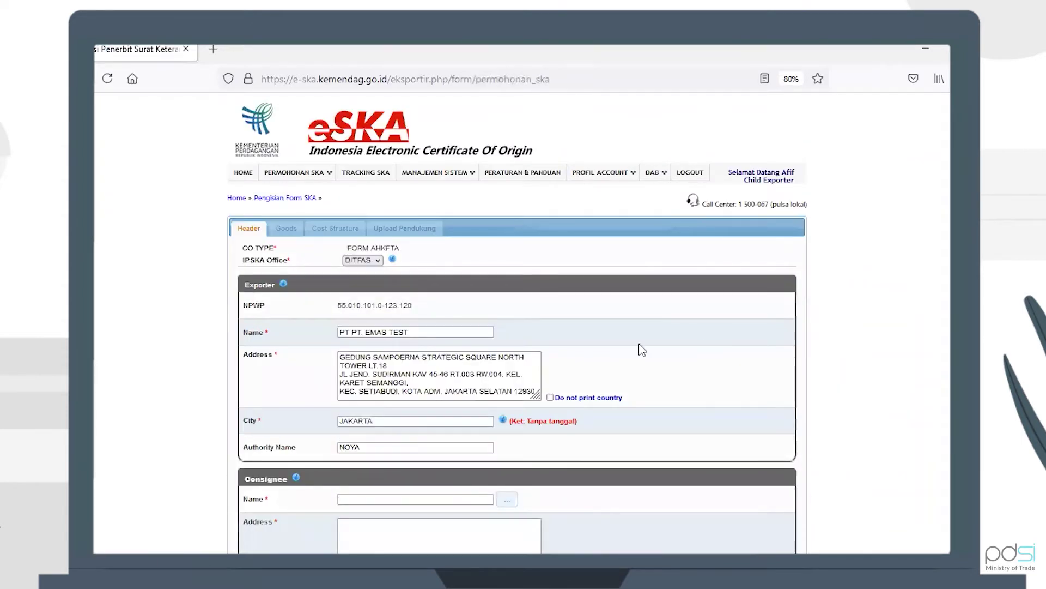
Fill in the consignee section with the name NAME, the address ADDRESS and the country BRUNEI DARUSSALAM
{"action": "scroll", "coordinate": [477, 344], "scroll_direction": "down", "scroll_amount": 2}
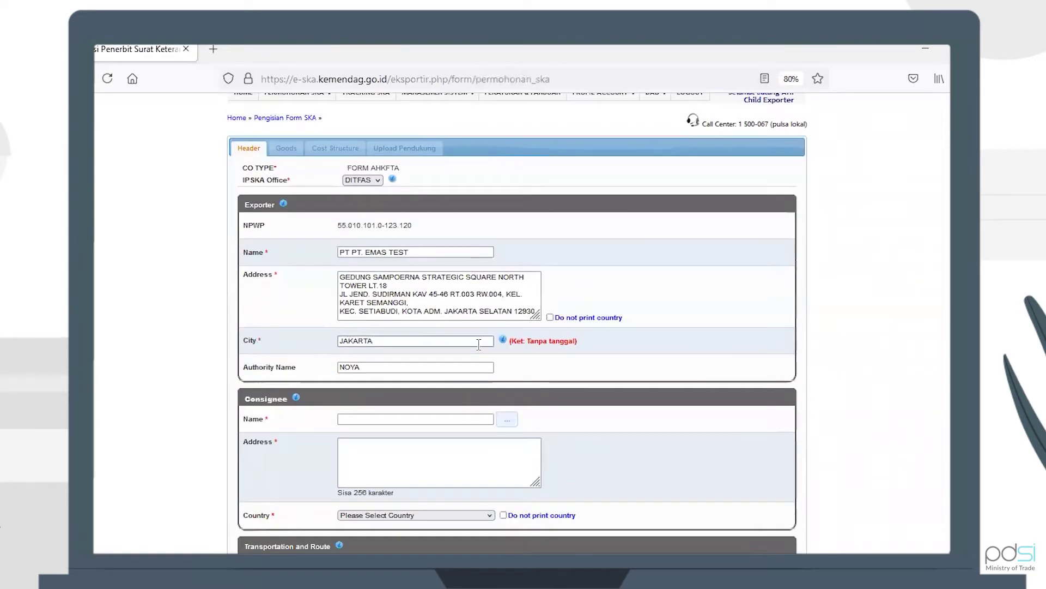
{"action": "scroll", "coordinate": [470, 410], "scroll_direction": "down", "scroll_amount": 1}
{"action": "left_click", "coordinate": [445, 385]}
{"action": "type", "text": "NAME"}
{"action": "key", "text": "Tab"}
{"action": "type", "text": "QA"}
{"action": "key", "text": "BackSpace"}
{"action": "key", "text": "BackSpace"}
{"action": "type", "text": "ADDRESS"}
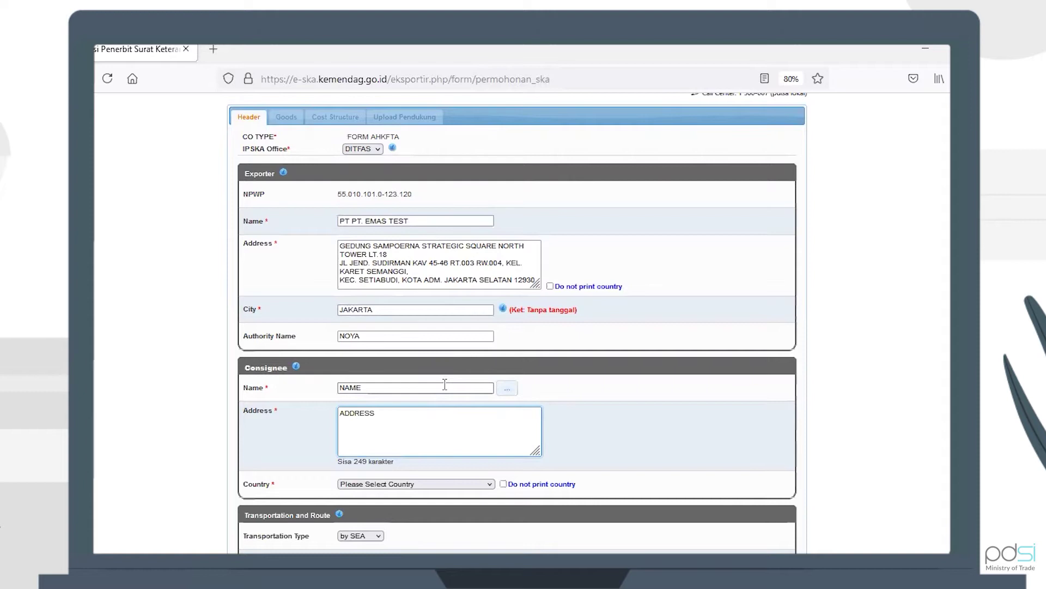
{"action": "scroll", "coordinate": [558, 386], "scroll_direction": "down", "scroll_amount": 3}
{"action": "left_click", "coordinate": [428, 307]}
{"action": "left_click", "coordinate": [393, 331]}
Enter VESSEL as the vessel's name and choose Abu Road (IDRVK) as the loading port
{"action": "left_click", "coordinate": [375, 392]}
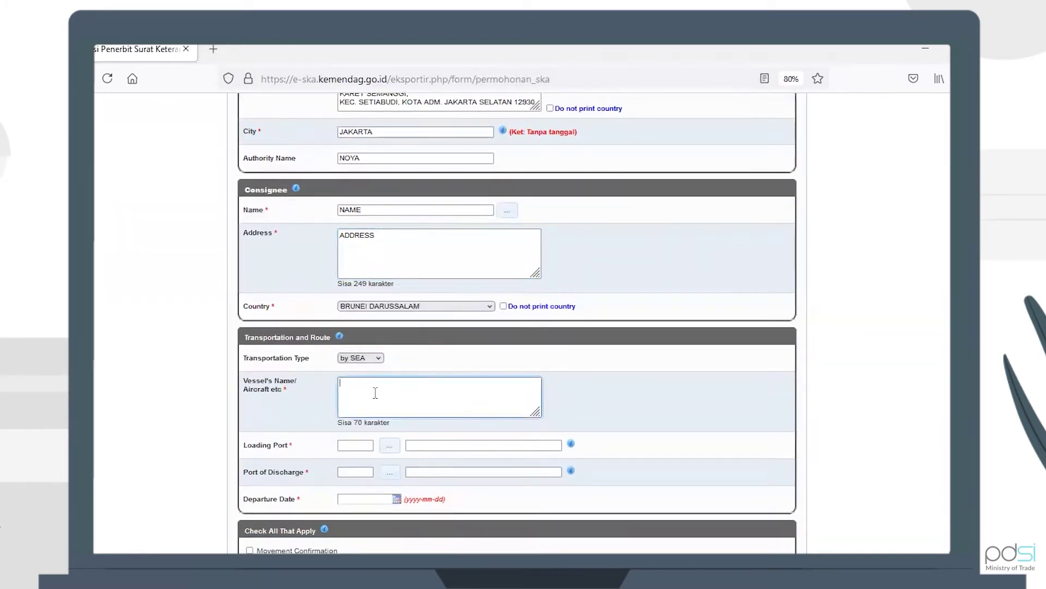
{"action": "left_click", "coordinate": [389, 445]}
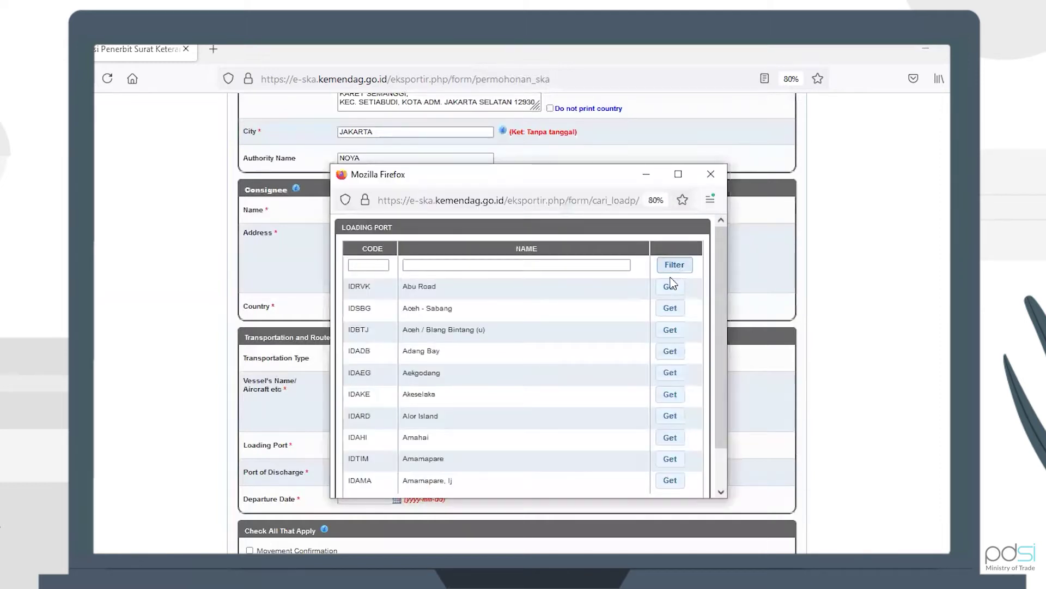
{"action": "left_click", "coordinate": [670, 286]}
{"action": "scroll", "coordinate": [656, 363], "scroll_direction": "down", "scroll_amount": 1}
{"action": "scroll", "coordinate": [656, 365], "scroll_direction": "down", "scroll_amount": 1}
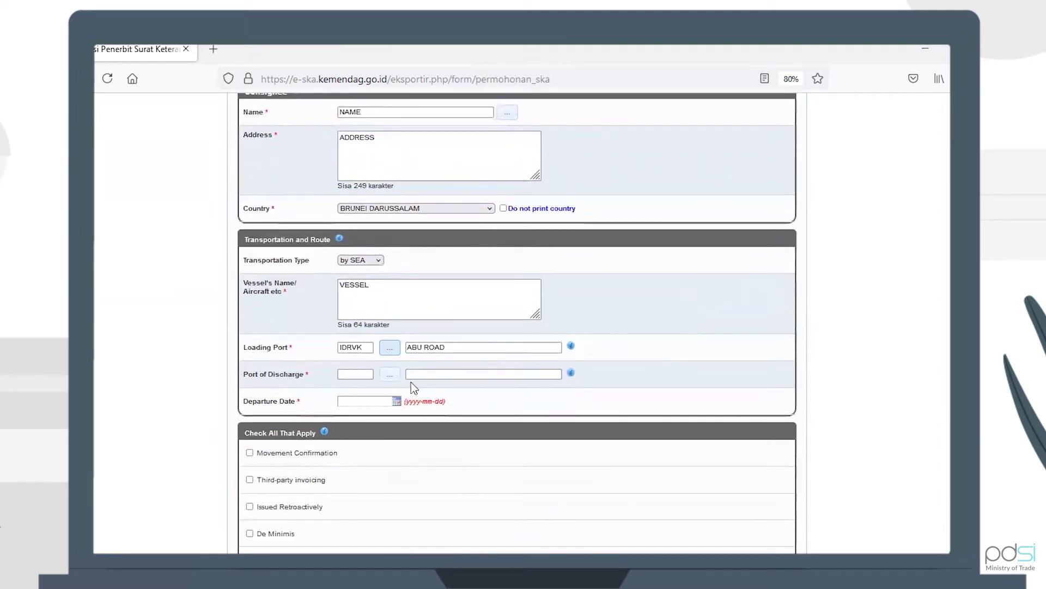
Choose Brunei Town (BNBTN) as the port of discharge and set the departure date to 2021-12-01
{"action": "left_click", "coordinate": [390, 373]}
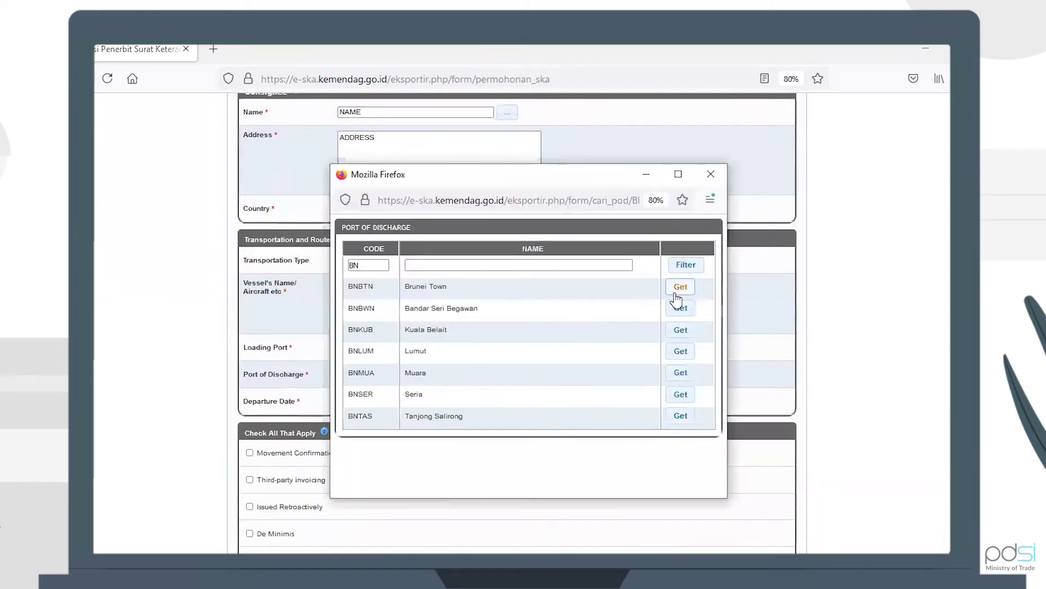
{"action": "left_click", "coordinate": [673, 290]}
{"action": "left_click", "coordinate": [371, 400]}
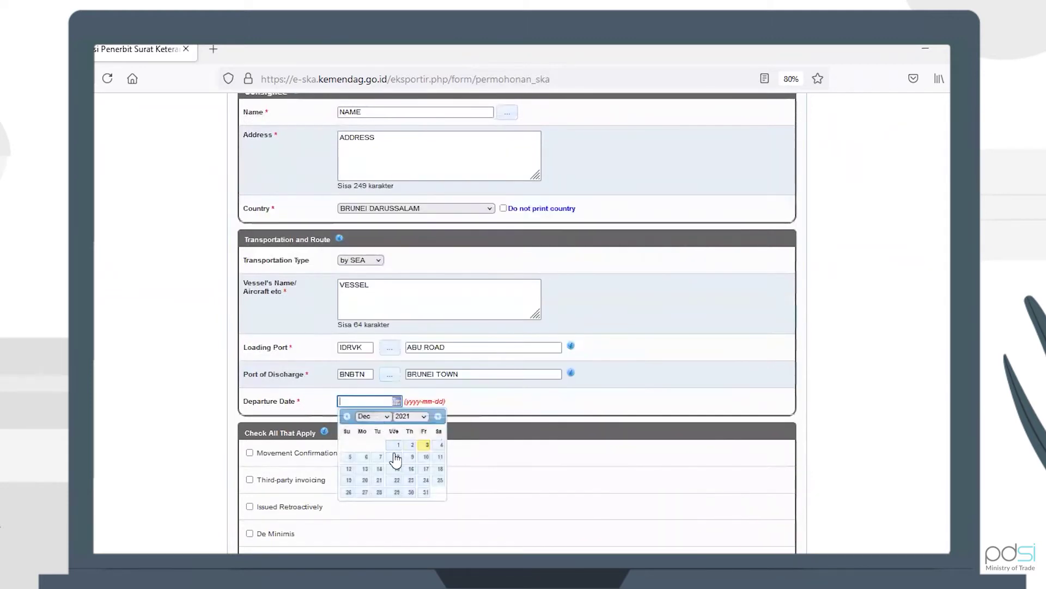
{"action": "left_click", "coordinate": [395, 442]}
Save the header data without ticking any of the Check All That Apply options
{"action": "scroll", "coordinate": [504, 443], "scroll_direction": "down", "scroll_amount": 1}
{"action": "scroll", "coordinate": [506, 443], "scroll_direction": "down", "scroll_amount": 5}
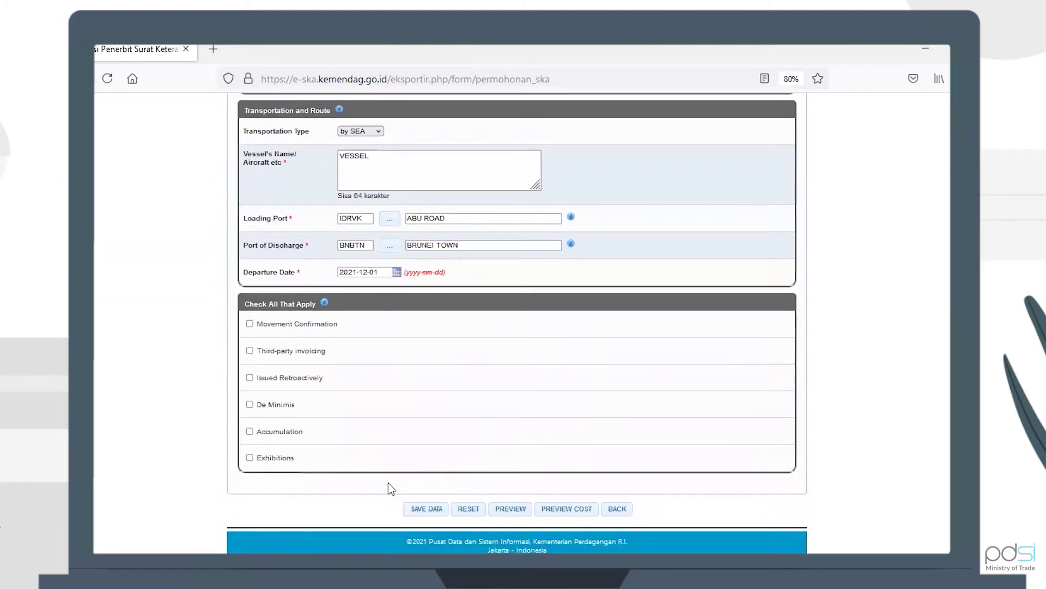
{"action": "left_click", "coordinate": [427, 510]}
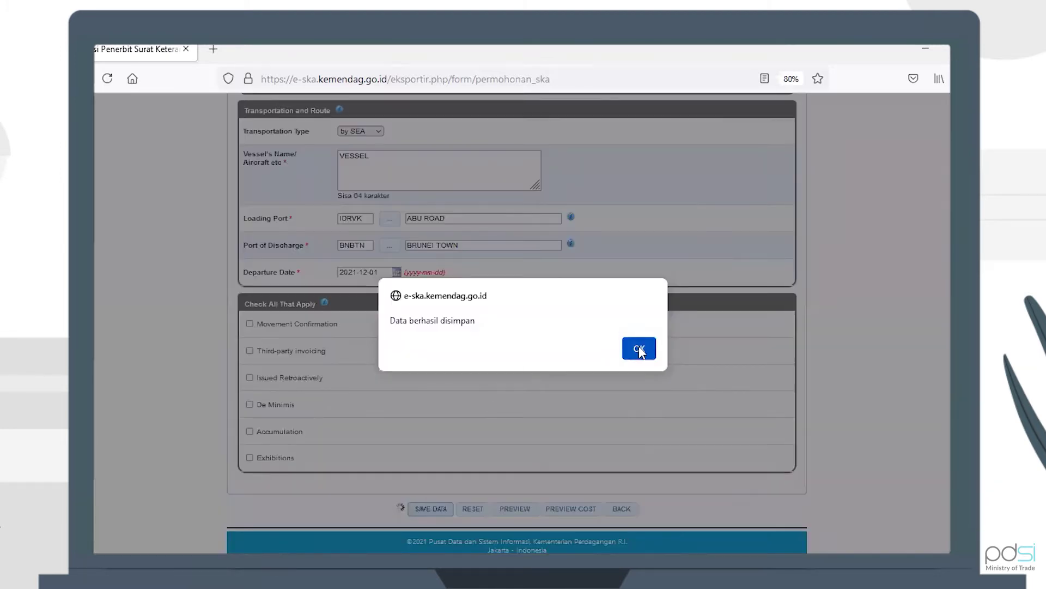
{"action": "left_click", "coordinate": [639, 348]}
In the Goods section, enter the invoice number 1234567IPPAHKFTA and set the invoice date to 2021-12-01
{"action": "scroll", "coordinate": [631, 351], "scroll_direction": "up", "scroll_amount": 20}
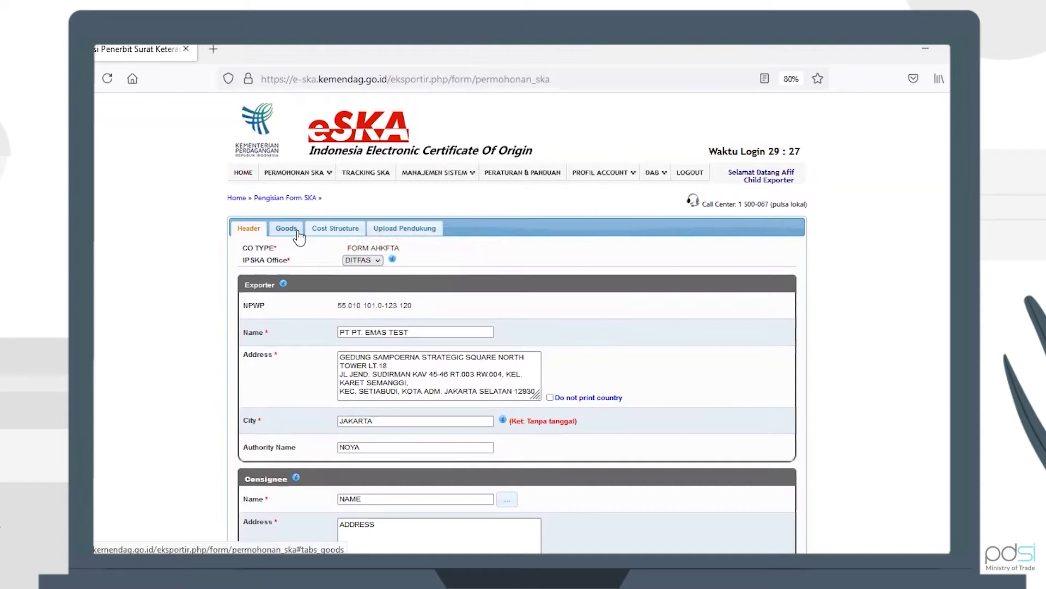
{"action": "left_click", "coordinate": [299, 236]}
{"action": "left_click", "coordinate": [384, 274]}
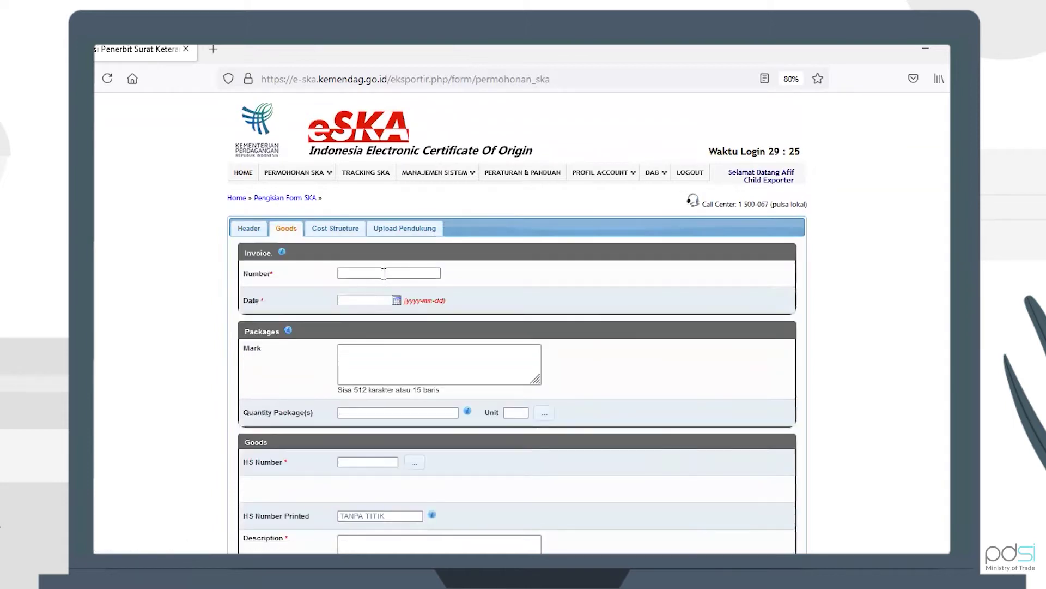
{"action": "left_click", "coordinate": [384, 274]}
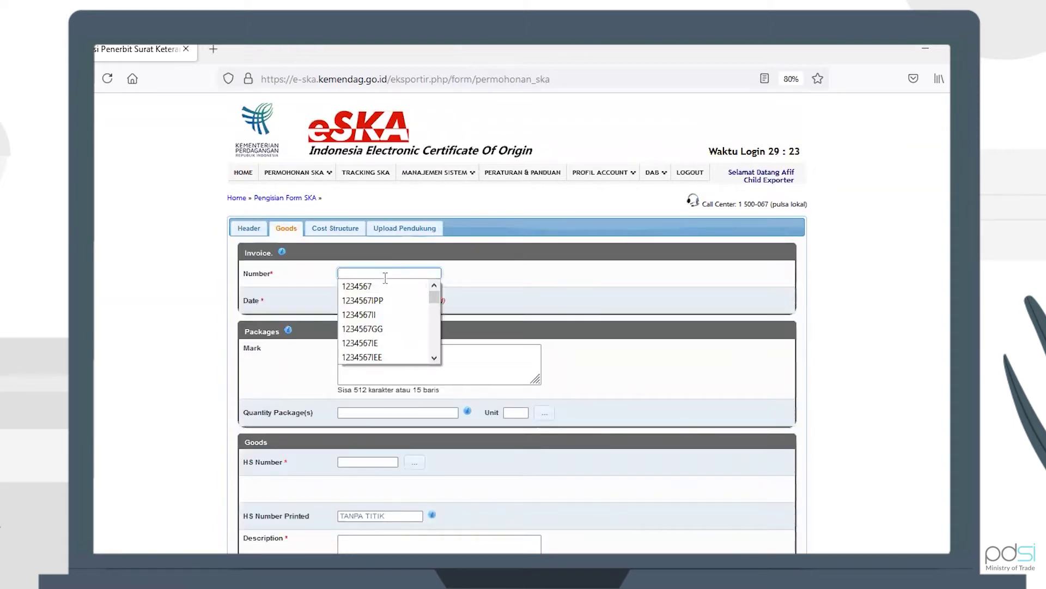
{"action": "key", "text": "ctrl+v"}
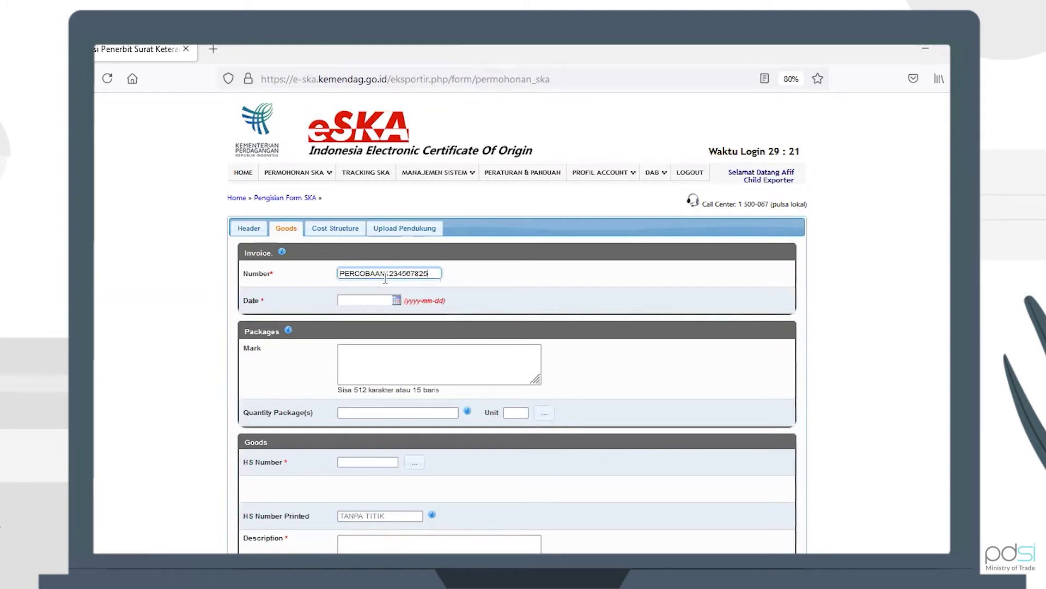
{"action": "key", "text": "ctrl+z"}
{"action": "left_click", "coordinate": [386, 278]}
{"action": "left_click", "coordinate": [382, 292]}
{"action": "type", "text": "AHKFTA"}
{"action": "left_click", "coordinate": [376, 300]}
{"action": "left_click", "coordinate": [399, 343]}
Fill in the packages with the mark MARK, a quantity of 10 and unit 13
{"action": "left_click", "coordinate": [389, 367]}
{"action": "type", "text": "MARK"}
{"action": "key", "text": "Tab"}
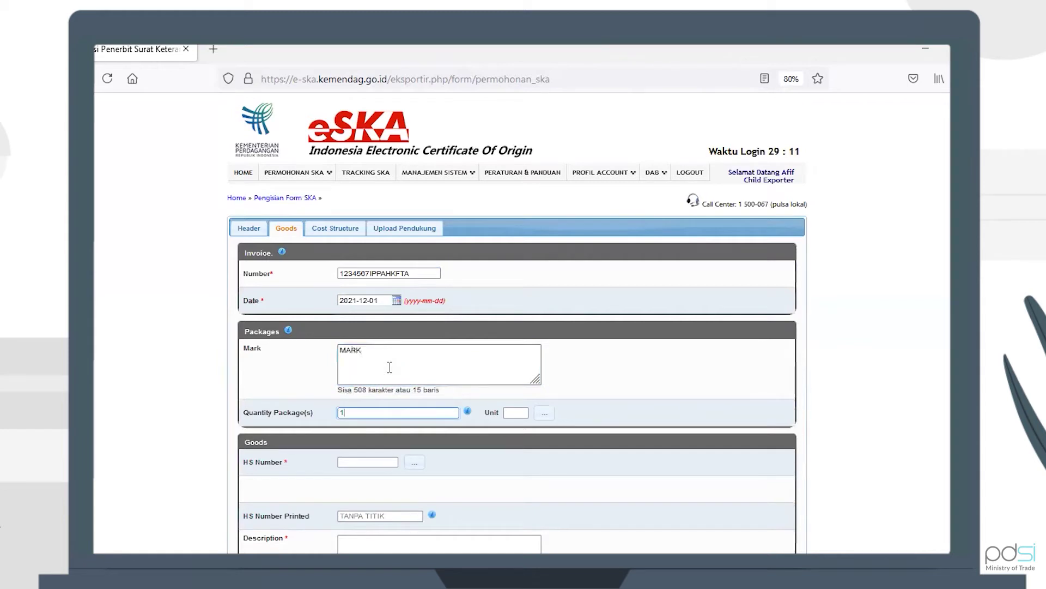
{"action": "left_click", "coordinate": [545, 413]}
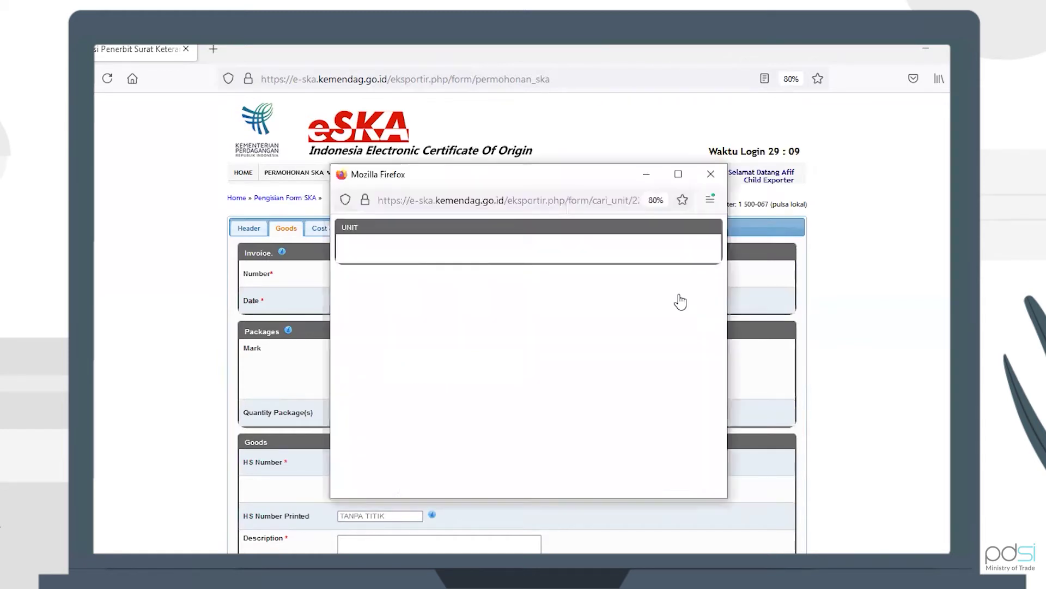
{"action": "left_click", "coordinate": [671, 289]}
Select HS number 85392232 for the goods and enter ORIGIN as the origin criterion
{"action": "scroll", "coordinate": [446, 220], "scroll_direction": "down", "scroll_amount": 5}
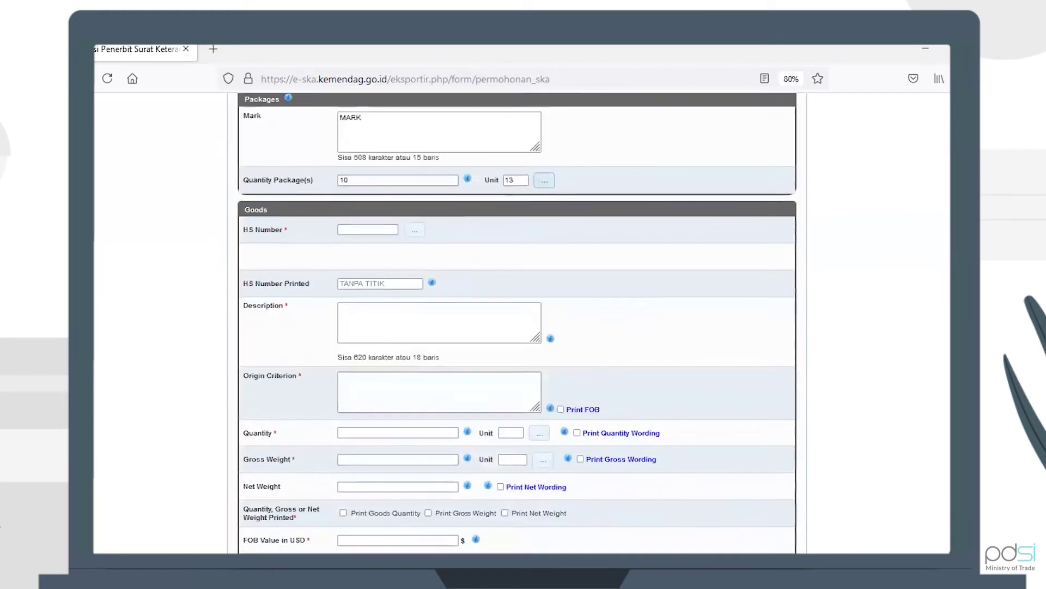
{"action": "left_click", "coordinate": [419, 213]}
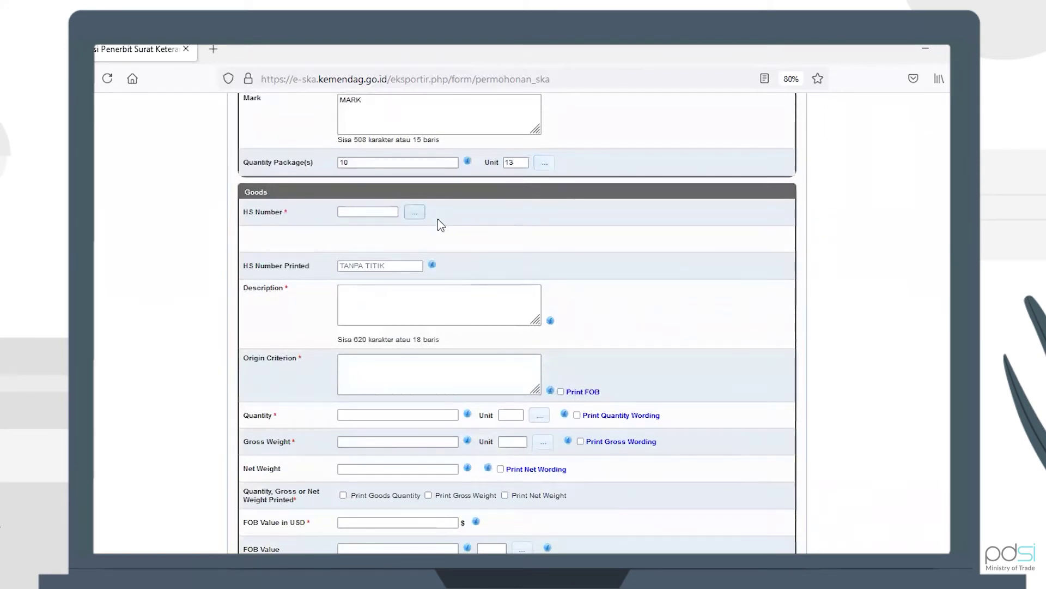
{"action": "left_click", "coordinate": [674, 295]}
{"action": "scroll", "coordinate": [509, 308], "scroll_direction": "down", "scroll_amount": 2}
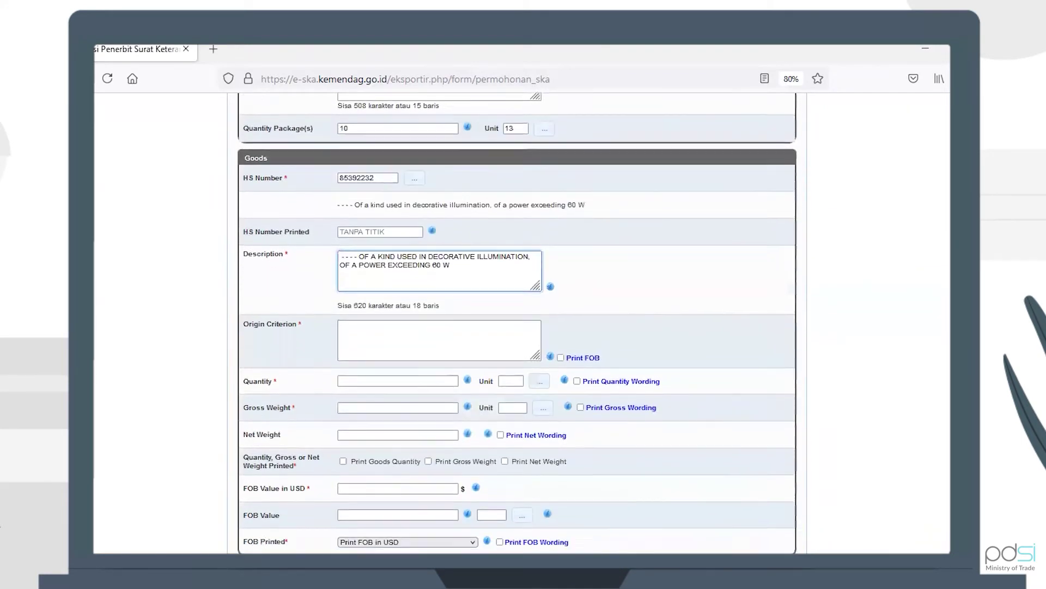
{"action": "left_click", "coordinate": [478, 288]}
{"action": "type", "text": "ORIGIN"}
Set the goods quantity to 10 with unit A1 and the gross weight to 10 with unit ACR
{"action": "left_click", "coordinate": [428, 330]}
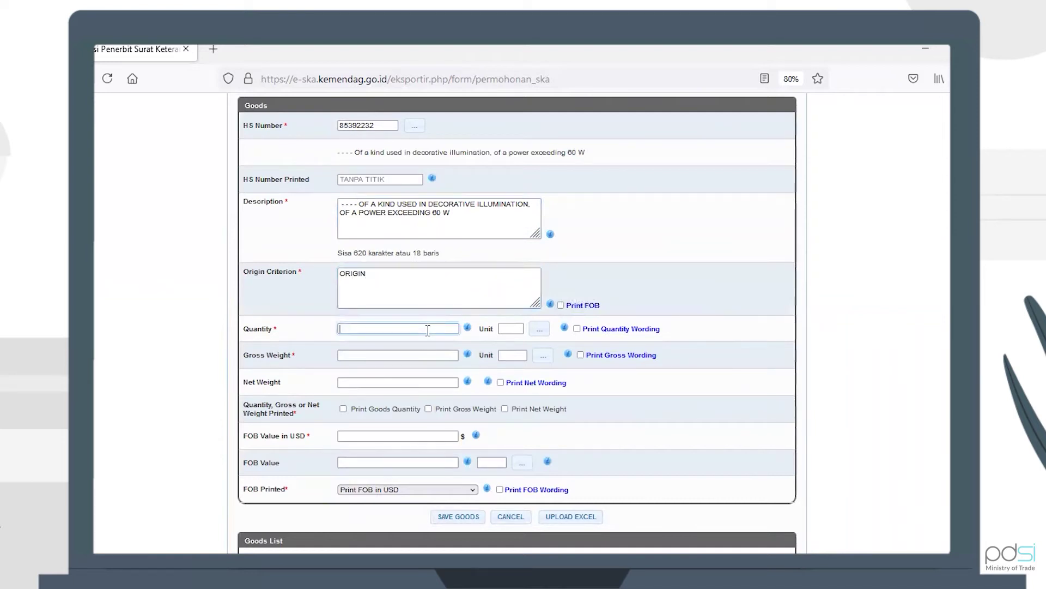
{"action": "type", "text": "10"}
{"action": "left_click", "coordinate": [540, 334]}
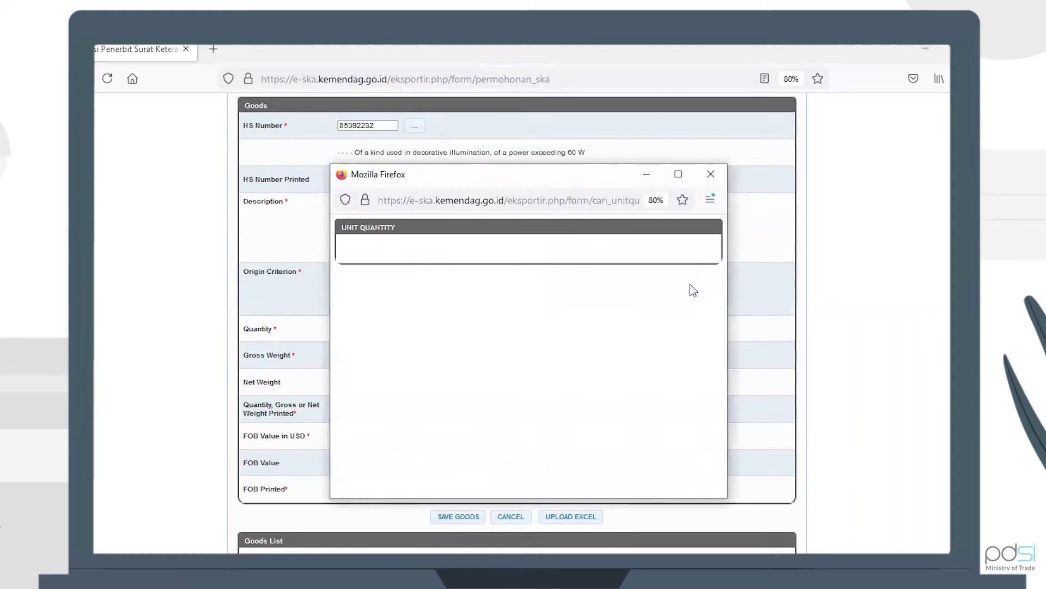
{"action": "left_click", "coordinate": [672, 286]}
{"action": "left_click", "coordinate": [398, 355]}
{"action": "left_click", "coordinate": [538, 357]}
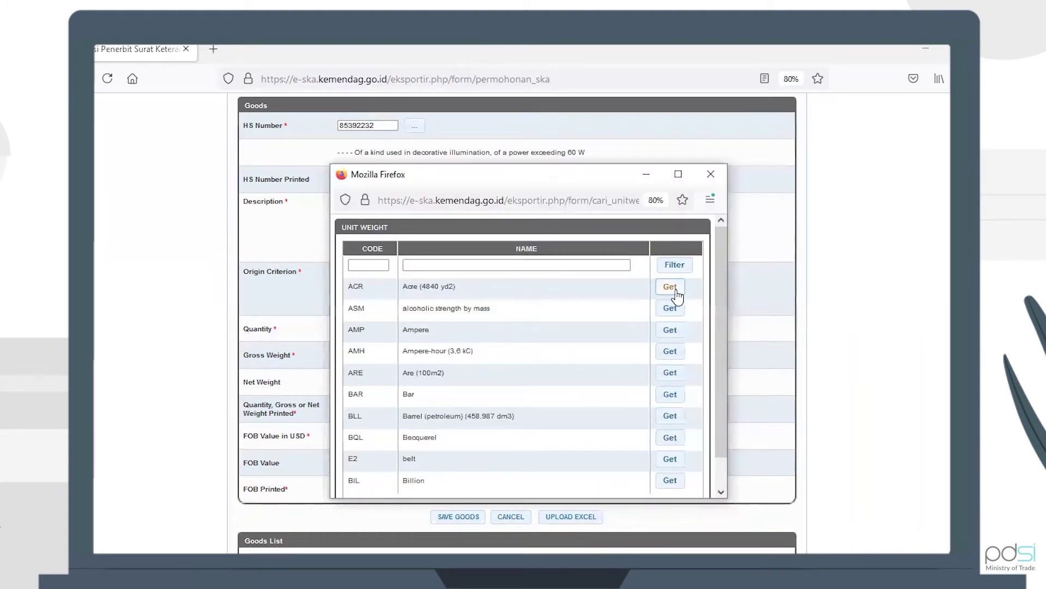
{"action": "left_click", "coordinate": [675, 293]}
Set the net weight to 10 and enable printing of the goods quantity
{"action": "scroll", "coordinate": [425, 338], "scroll_direction": "down", "scroll_amount": 2}
{"action": "left_click", "coordinate": [422, 334]}
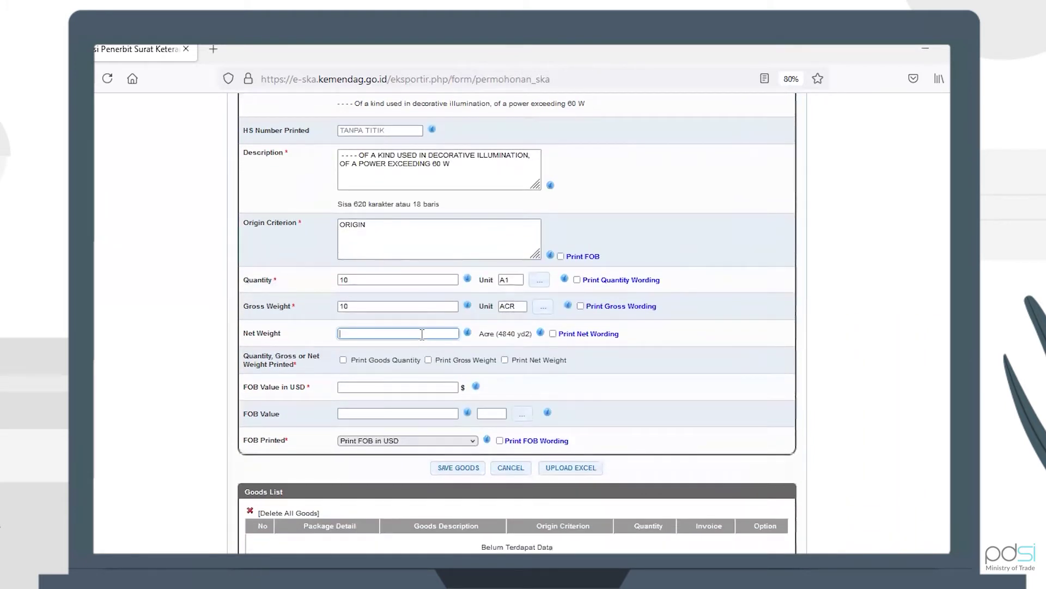
{"action": "left_click", "coordinate": [423, 334]}
{"action": "left_click", "coordinate": [419, 345]}
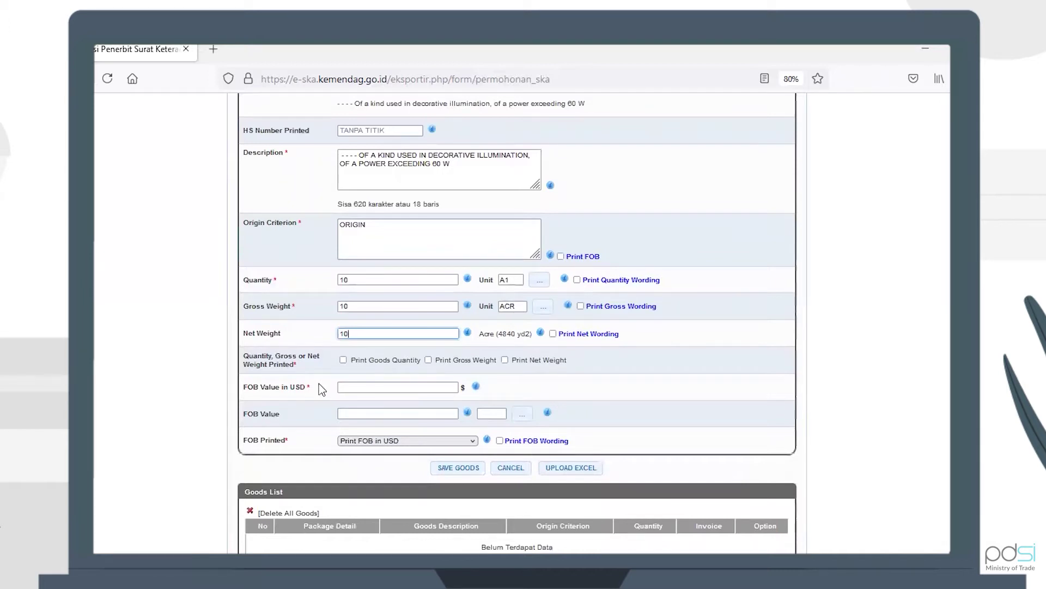
{"action": "left_click", "coordinate": [343, 360]}
Set the FOB value in USD to 10 and the FOB value to 10 with currency AFA (Afghani)
{"action": "left_click", "coordinate": [360, 386]}
{"action": "left_click", "coordinate": [360, 386]}
{"action": "left_click", "coordinate": [363, 399]}
{"action": "left_click", "coordinate": [369, 416]}
{"action": "left_click", "coordinate": [371, 426]}
{"action": "left_click", "coordinate": [529, 418]}
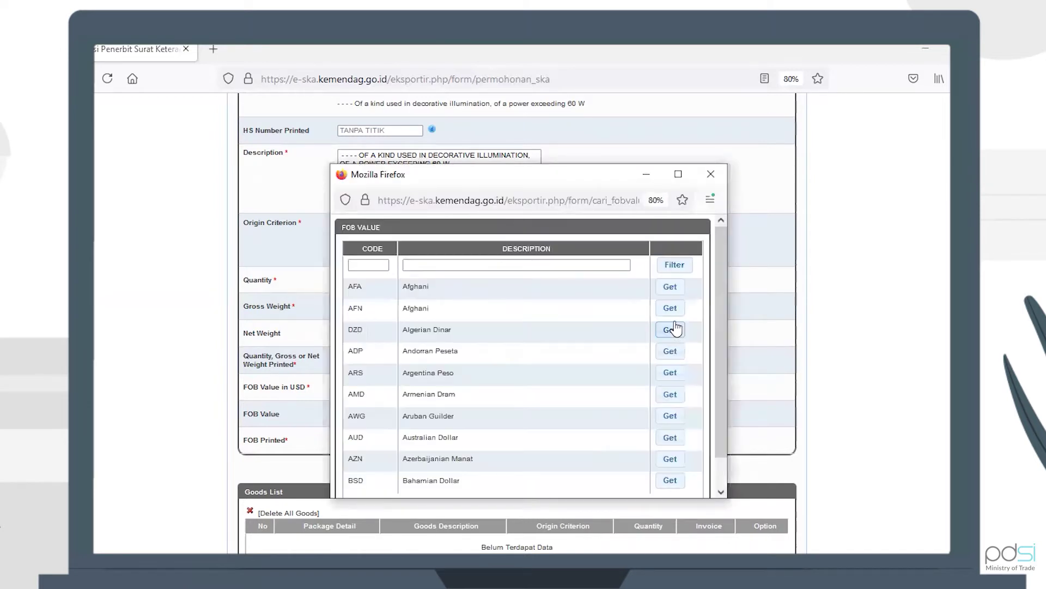
{"action": "left_click", "coordinate": [670, 287]}
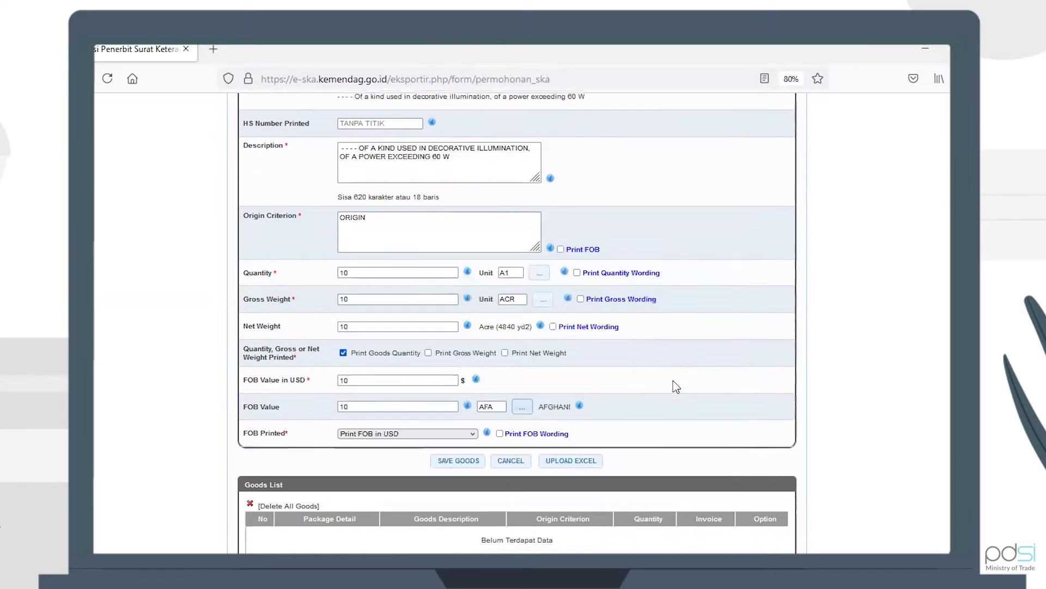
Save the goods entry to the goods list and dismiss the resulting dialogs
{"action": "scroll", "coordinate": [456, 352], "scroll_direction": "down", "scroll_amount": 3}
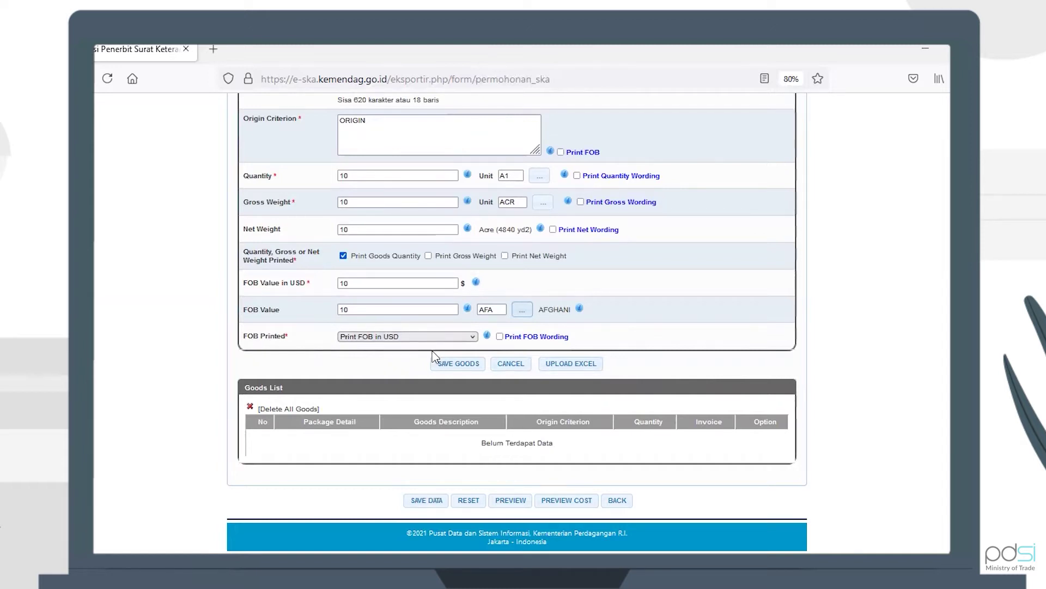
{"action": "left_click", "coordinate": [460, 366]}
{"action": "left_click", "coordinate": [581, 358]}
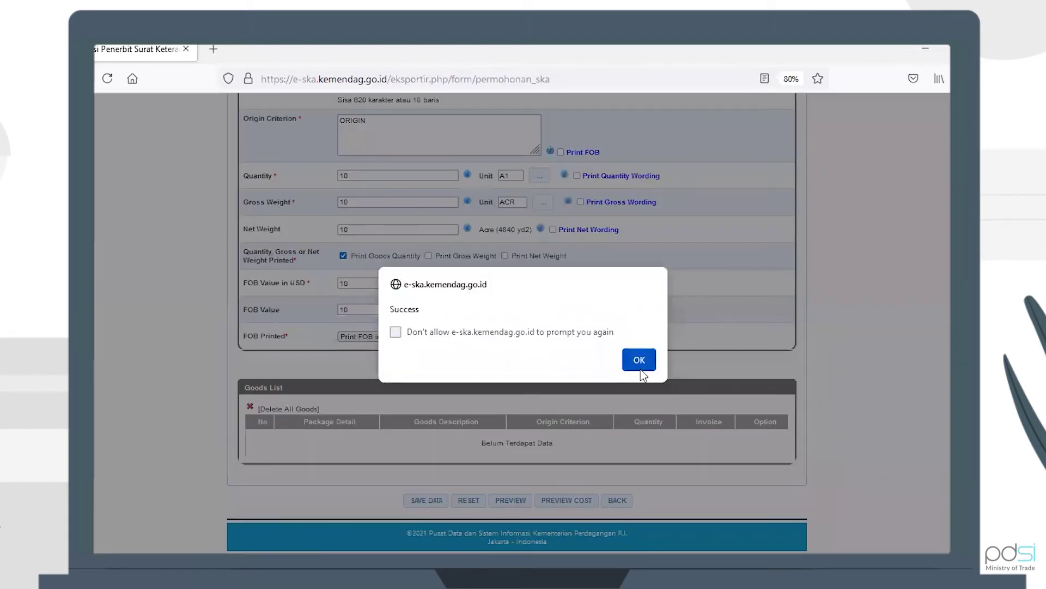
{"action": "left_click", "coordinate": [639, 361]}
{"action": "right_click", "coordinate": [611, 422]}
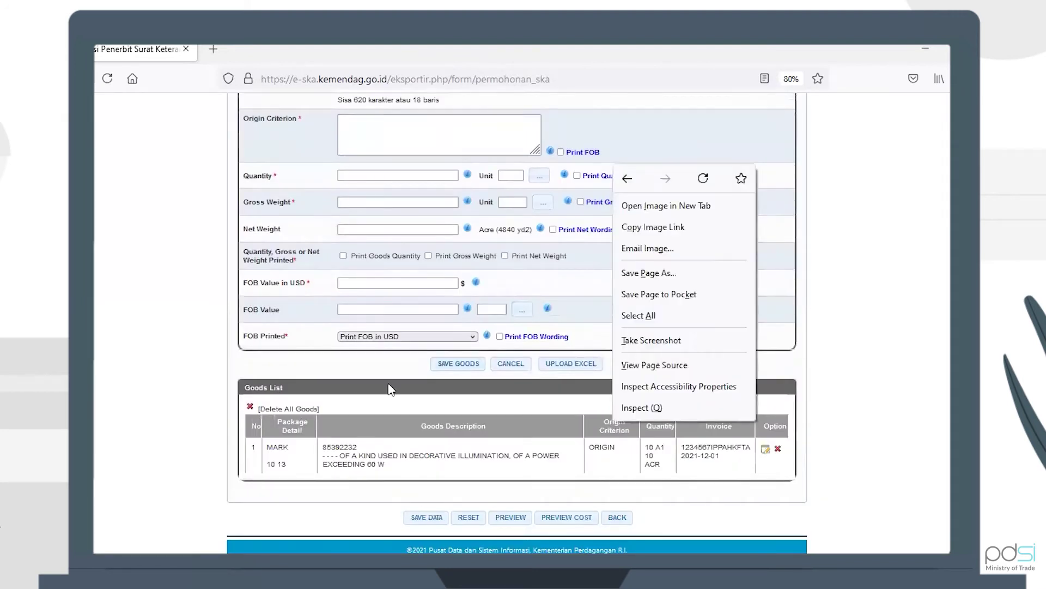
{"action": "left_click", "coordinate": [224, 403]}
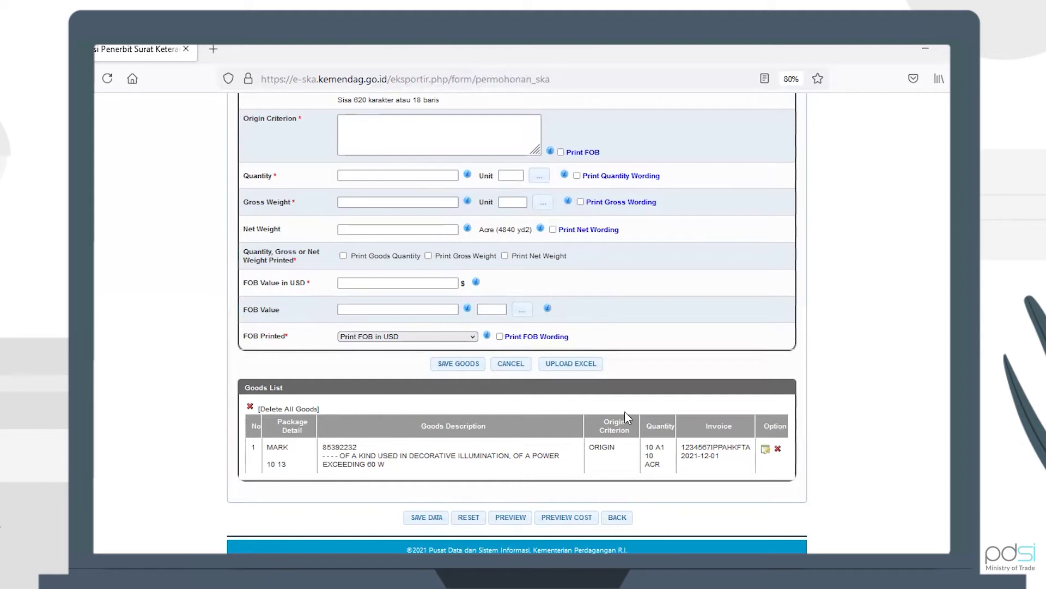
Open the cost structure and select the goods item 1 - 85392232 as its HS number
{"action": "scroll", "coordinate": [625, 411], "scroll_direction": "up", "scroll_amount": 15}
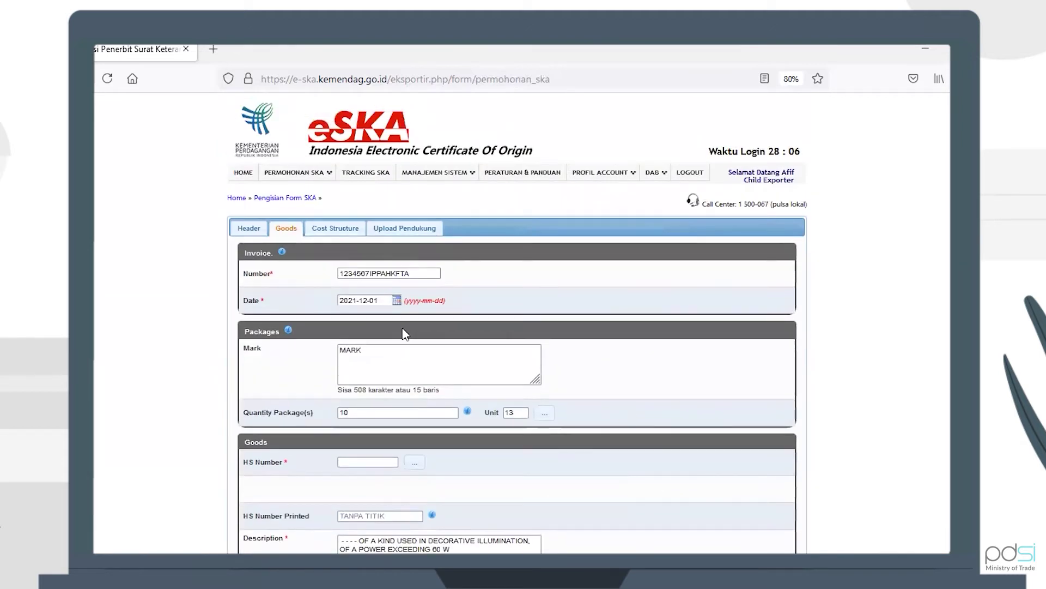
{"action": "left_click", "coordinate": [348, 232]}
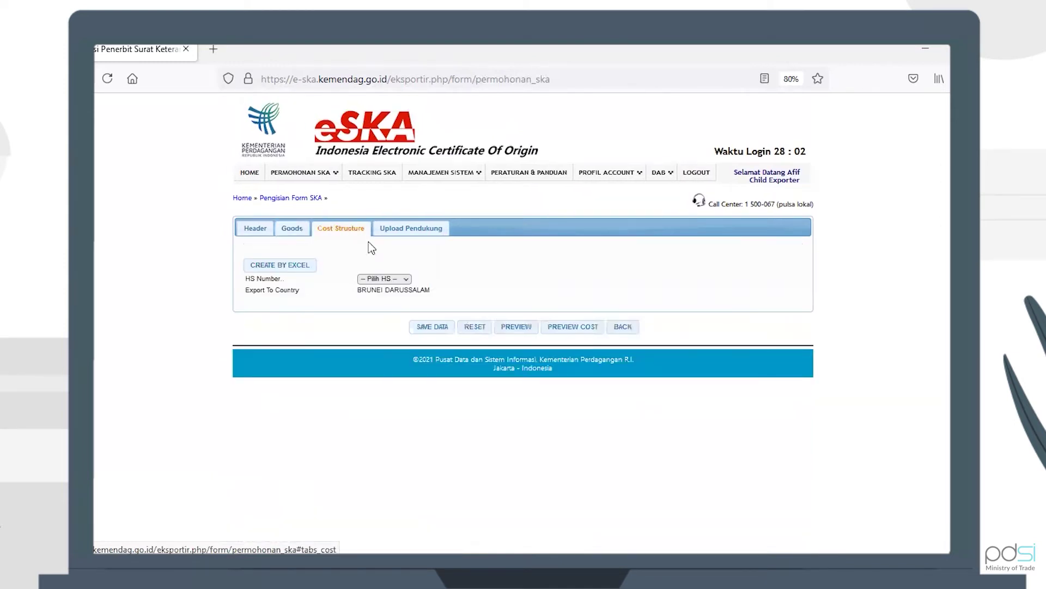
{"action": "left_click", "coordinate": [406, 279]}
{"action": "left_click", "coordinate": [406, 305]}
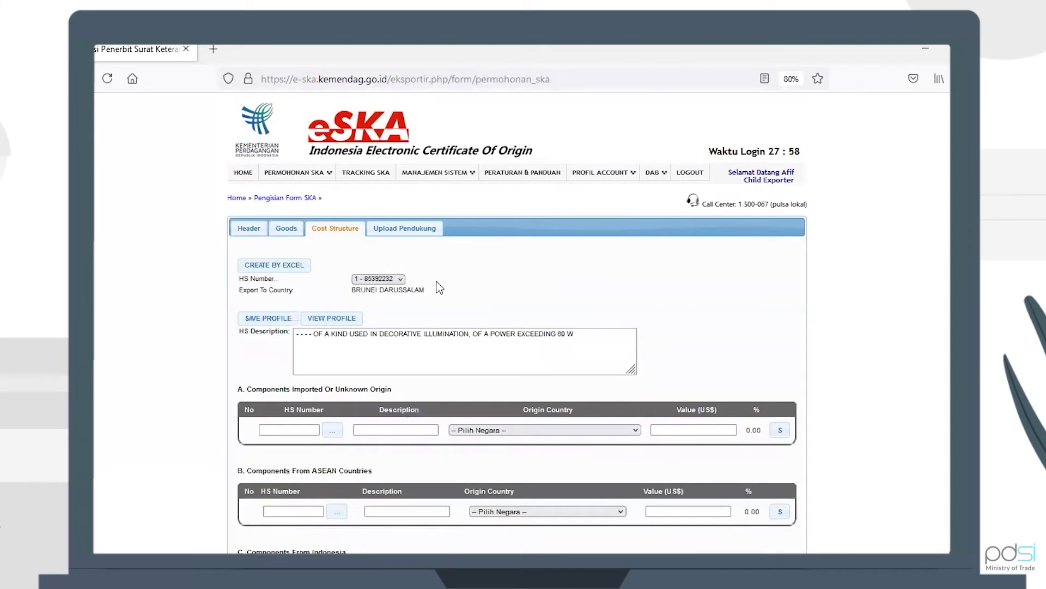
{"action": "left_click", "coordinate": [418, 239]}
{"action": "scroll", "coordinate": [439, 362], "scroll_direction": "down", "scroll_amount": 1}
{"action": "left_click", "coordinate": [372, 509]}
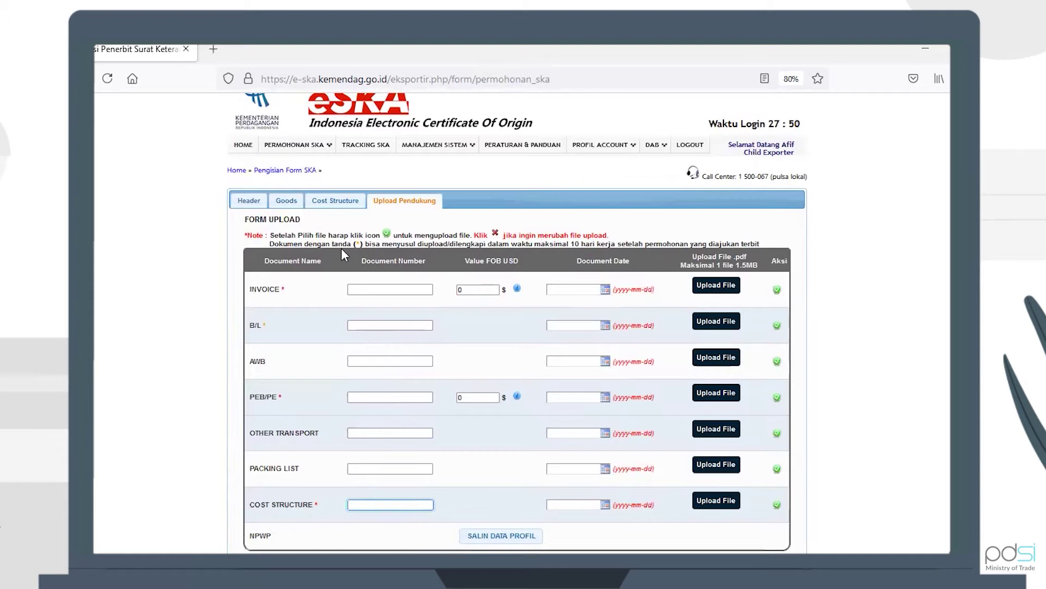
Return to the cost structure and reset its HS number selection to -- Pilih HS --
{"action": "left_click", "coordinate": [341, 201]}
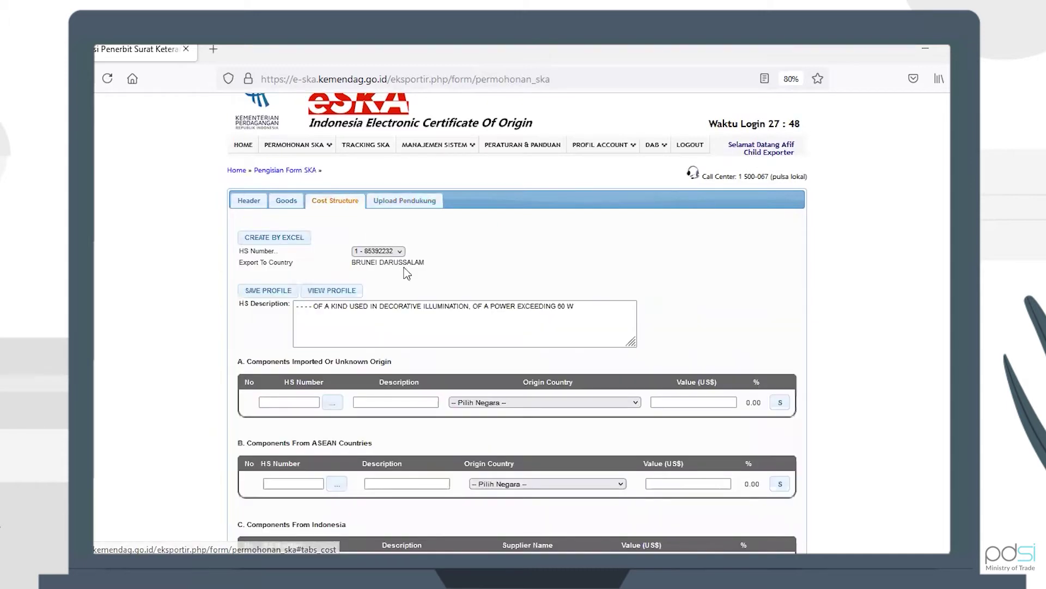
{"action": "left_click", "coordinate": [380, 252]}
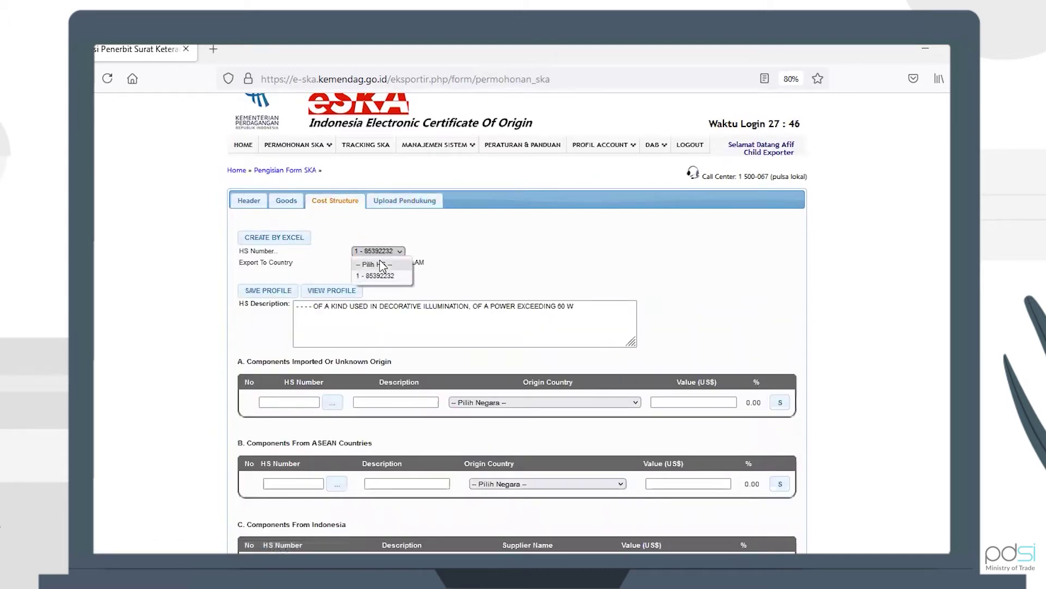
{"action": "left_click", "coordinate": [381, 265]}
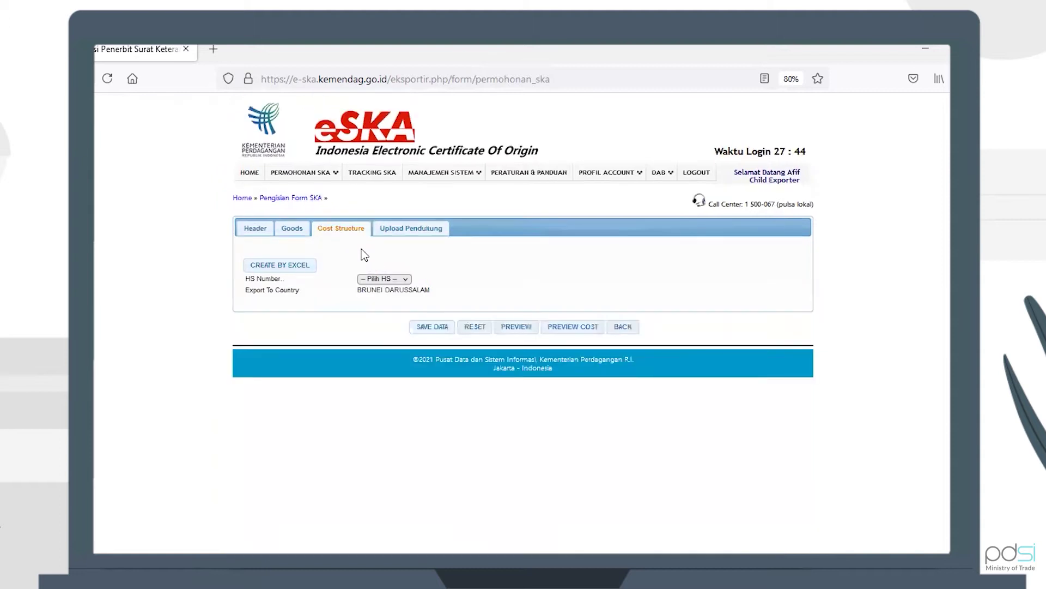
In the supporting documents form, enter invoice number 1234567IPPAHKFTA with FOB value 10 USD and document date 2021-12-01
{"action": "left_click", "coordinate": [426, 228]}
{"action": "left_click", "coordinate": [391, 315]}
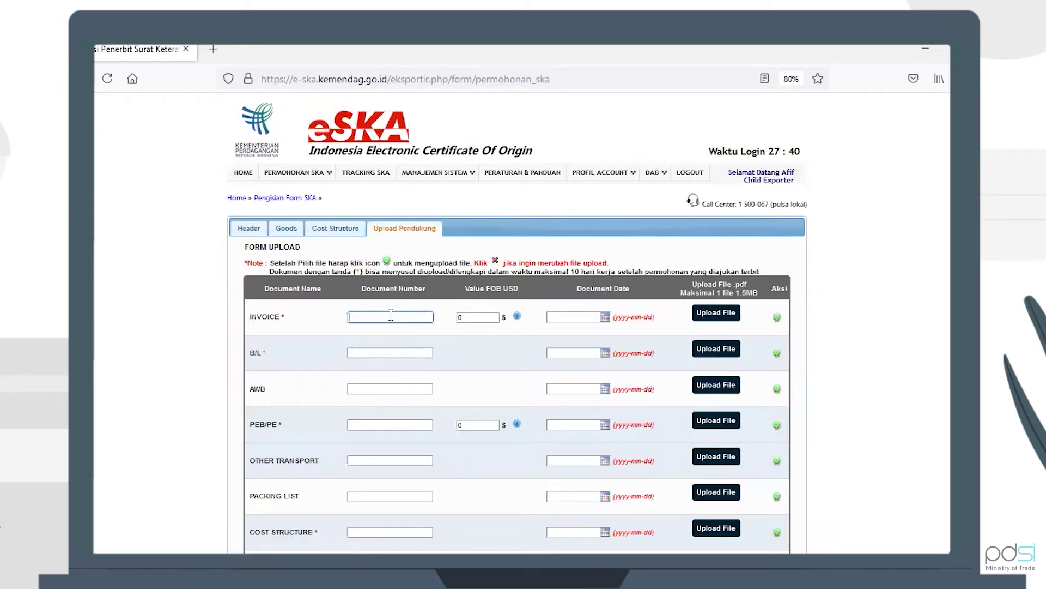
{"action": "type", "text": "1234567IPPAHKFTA"}
{"action": "left_click", "coordinate": [482, 314]}
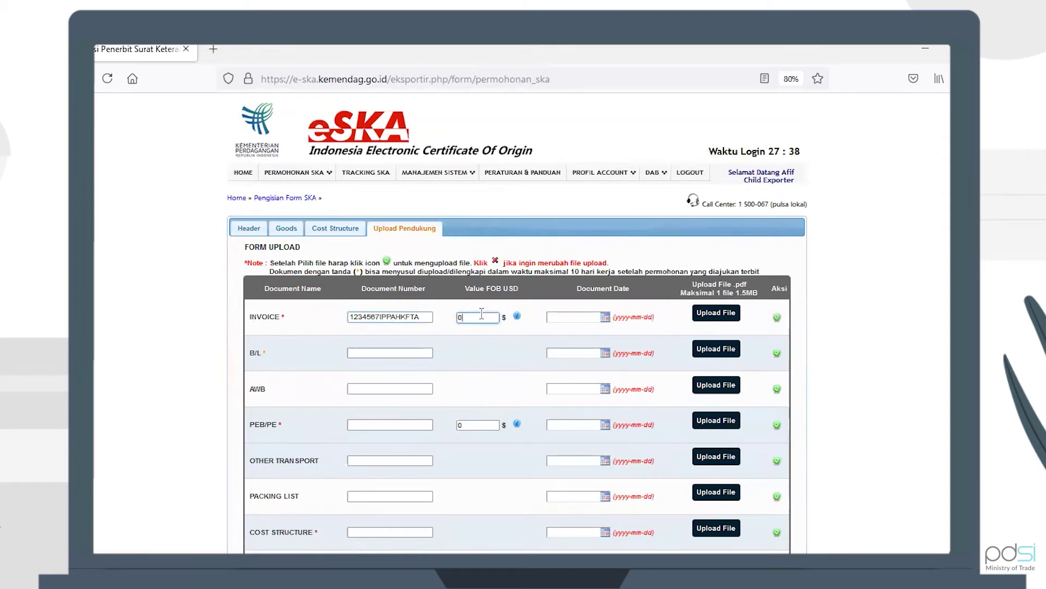
{"action": "type", "text": "10"}
{"action": "left_click", "coordinate": [606, 316]}
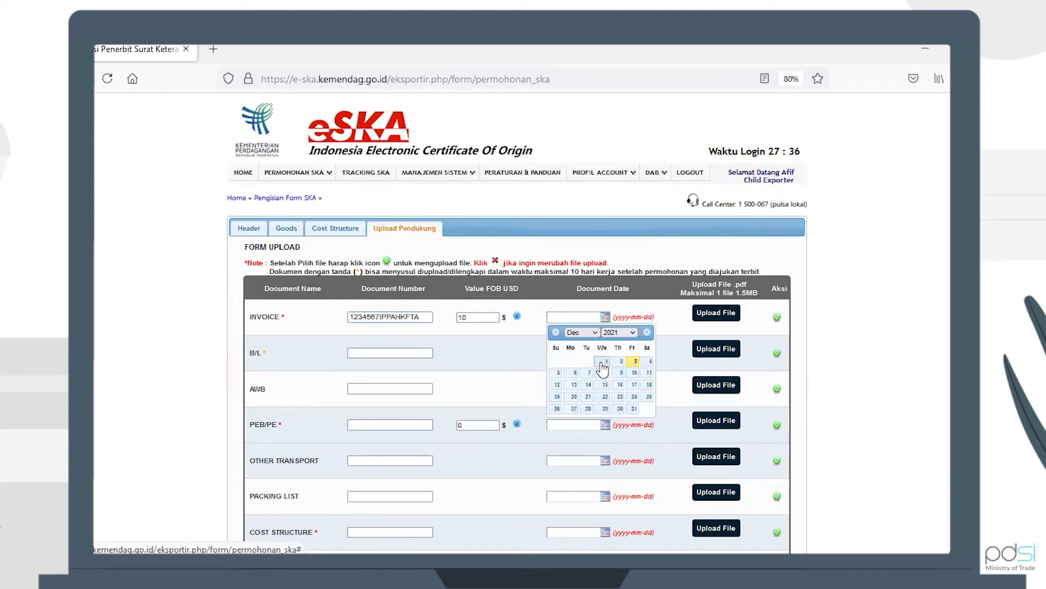
{"action": "left_click", "coordinate": [601, 363]}
Attach the SPBD PDF to the invoice row and upload it
{"action": "left_click", "coordinate": [716, 313]}
{"action": "left_click", "coordinate": [463, 147]}
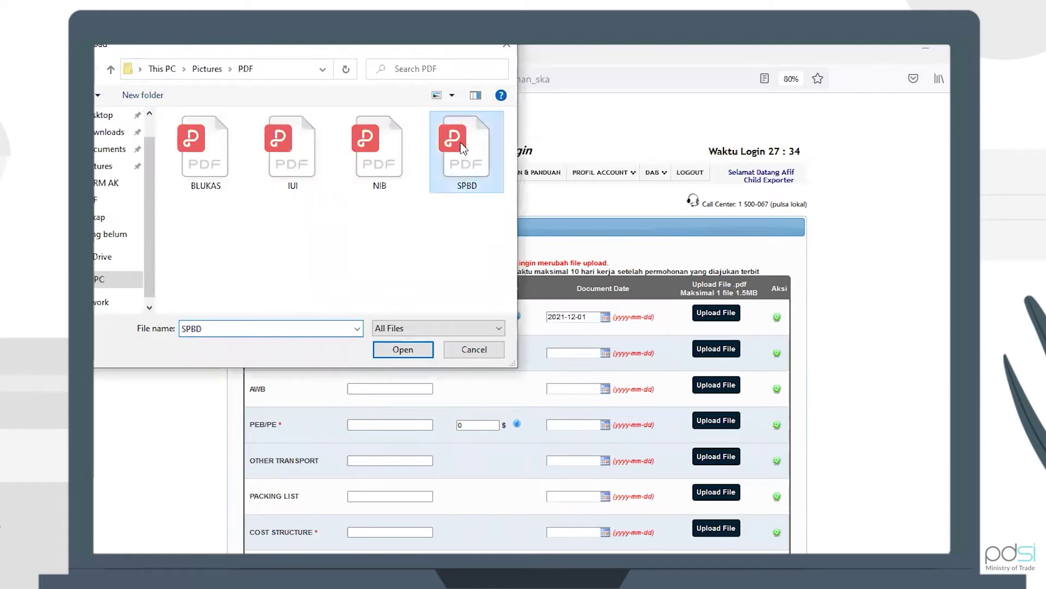
{"action": "double_click", "coordinate": [463, 147]}
{"action": "scroll", "coordinate": [612, 318], "scroll_direction": "down", "scroll_amount": 3}
{"action": "left_click", "coordinate": [777, 200]}
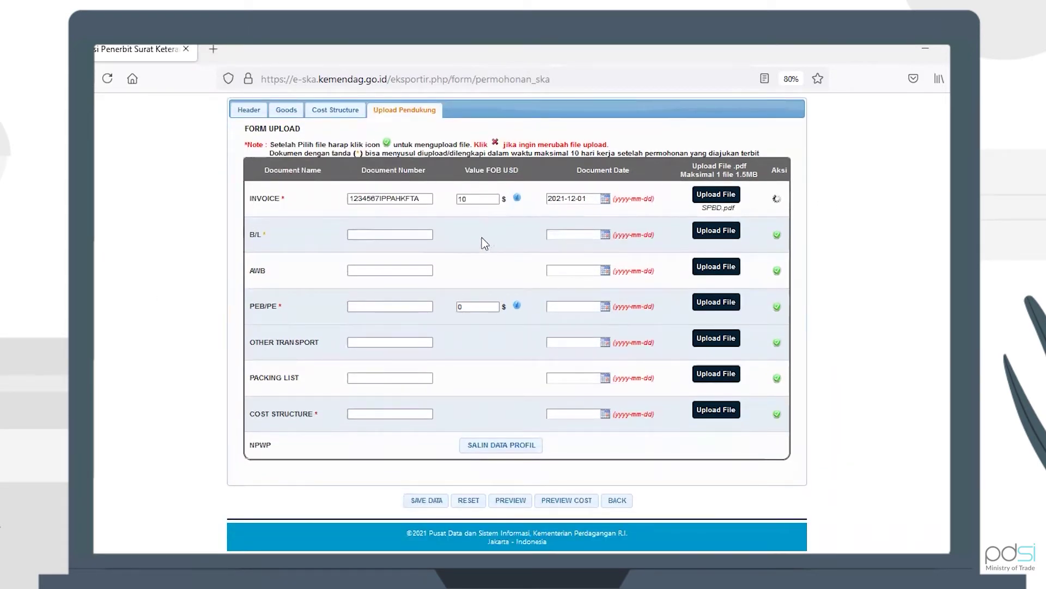
Enter B/L document number 123456678 with document date 2021-12-01
{"action": "left_click", "coordinate": [410, 235]}
{"action": "left_click", "coordinate": [398, 234]}
{"action": "left_click", "coordinate": [397, 250]}
{"action": "left_click", "coordinate": [562, 235]}
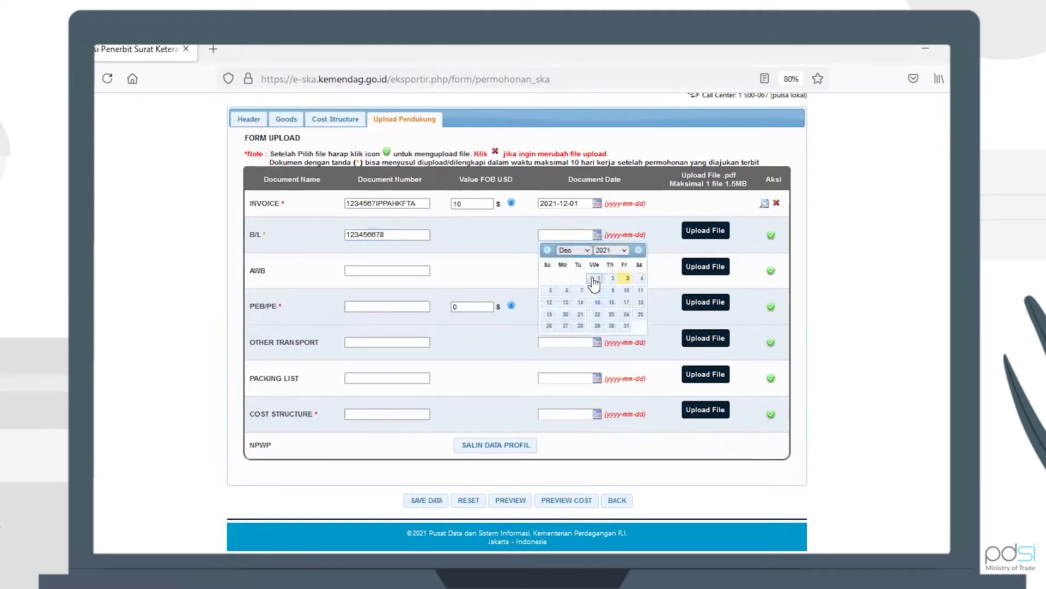
{"action": "left_click", "coordinate": [595, 279]}
Attach the SPBD PDF to the B/L row and upload it
{"action": "left_click", "coordinate": [702, 232]}
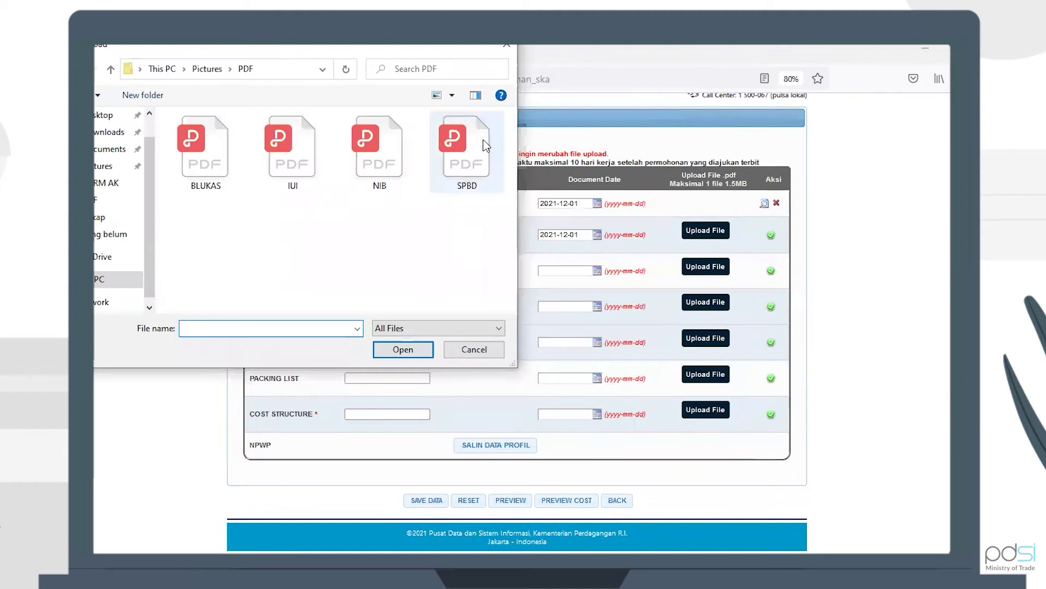
{"action": "left_click", "coordinate": [485, 145]}
{"action": "key", "text": "Return"}
{"action": "left_click", "coordinate": [770, 235]}
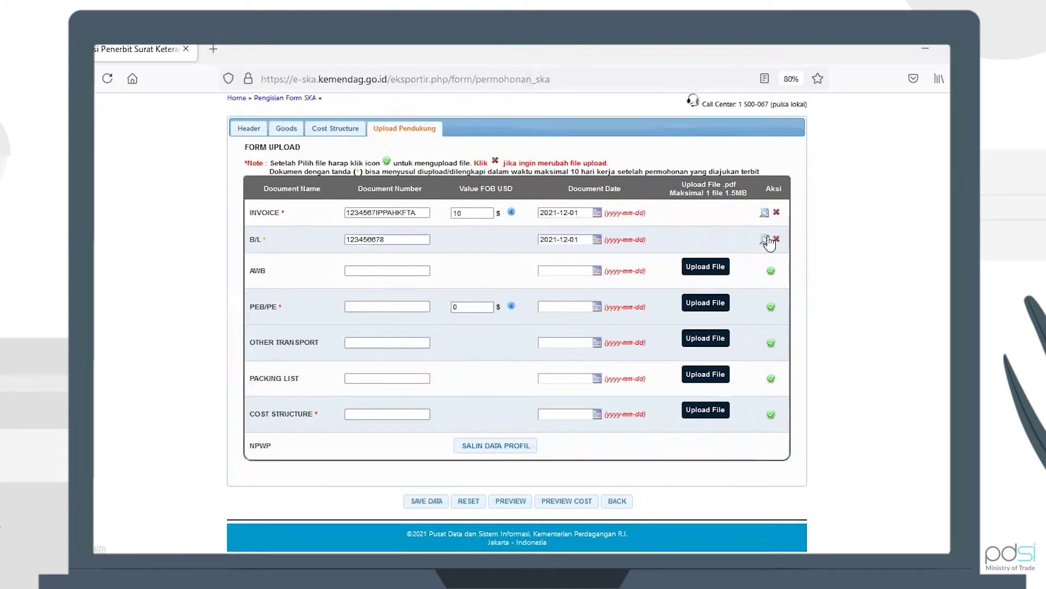
Enter PEB/PE document number 123456 with FOB value 10 USD and document date 2021-12-01
{"action": "left_click", "coordinate": [378, 306]}
{"action": "left_click", "coordinate": [381, 312]}
{"action": "left_click", "coordinate": [380, 325]}
{"action": "left_click", "coordinate": [480, 309]}
{"action": "type", "text": "10"}
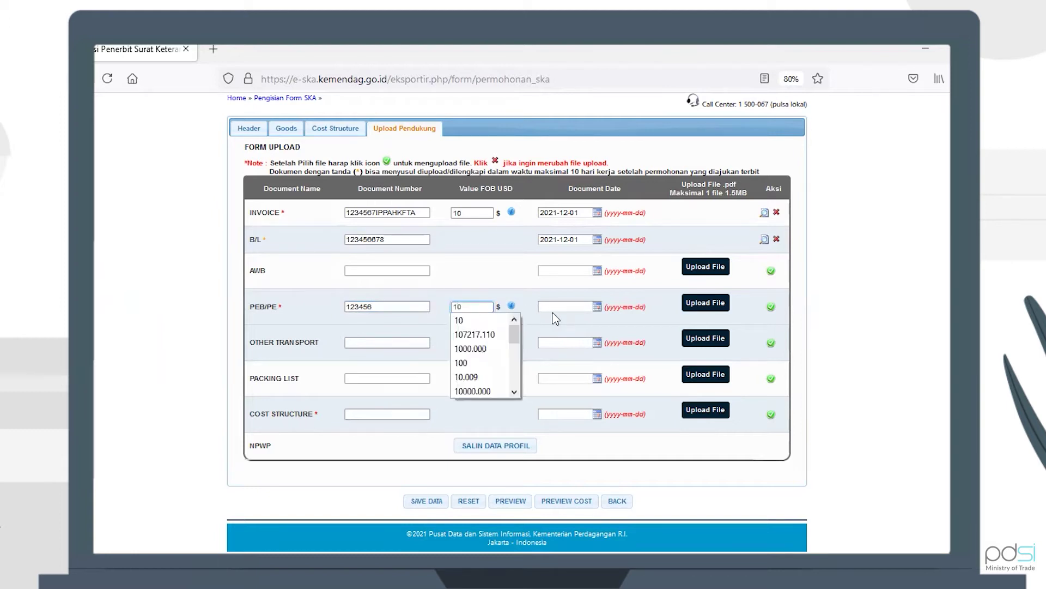
{"action": "left_click", "coordinate": [558, 306]}
{"action": "left_click", "coordinate": [596, 351]}
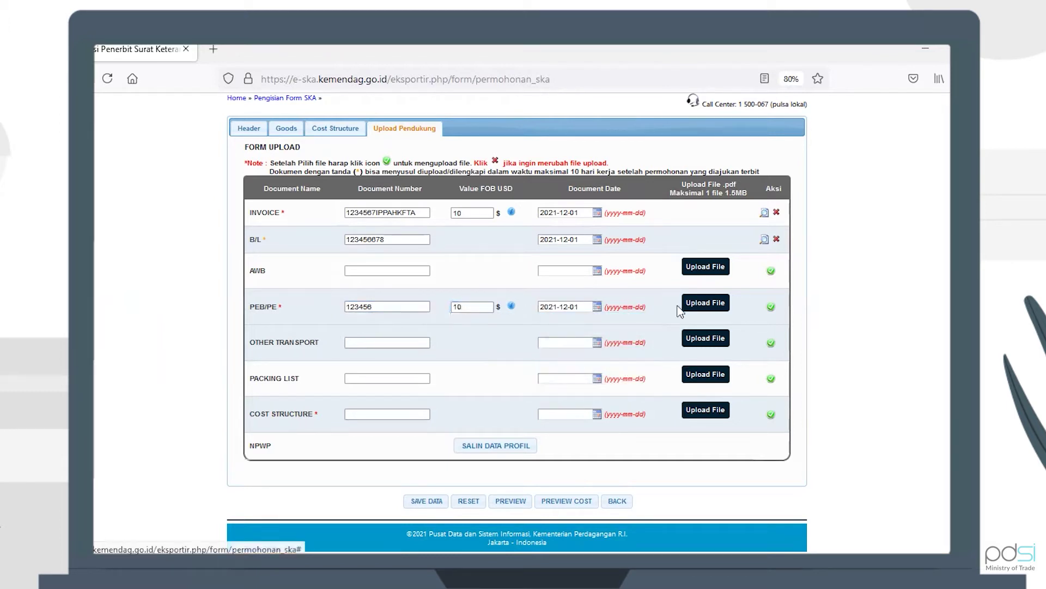
Attach the NIB PDF to the PEB/PE row and upload it
{"action": "left_click", "coordinate": [690, 303]}
{"action": "left_click", "coordinate": [390, 164]}
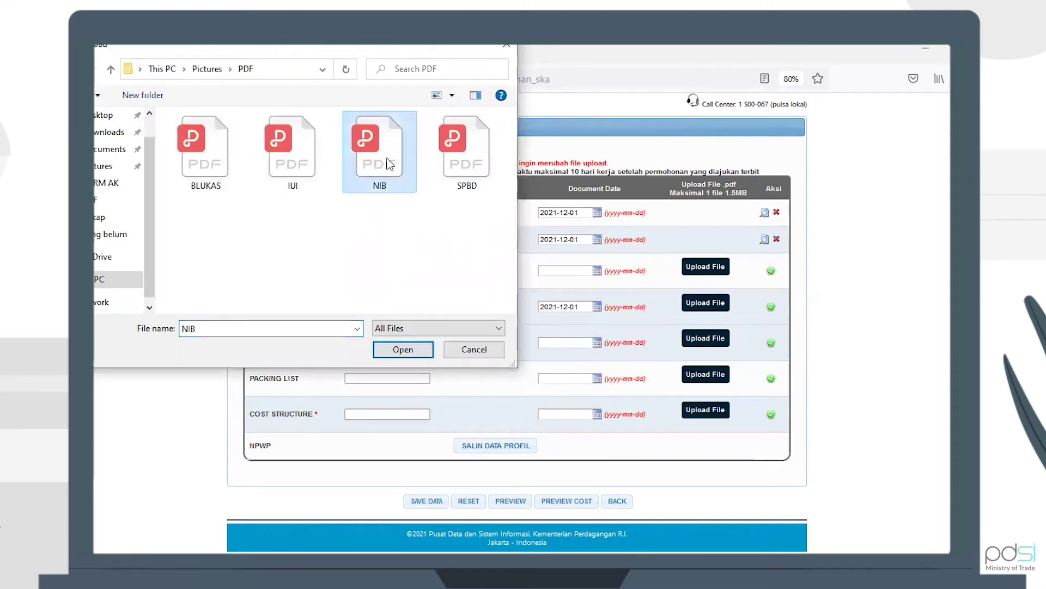
{"action": "double_click", "coordinate": [390, 163]}
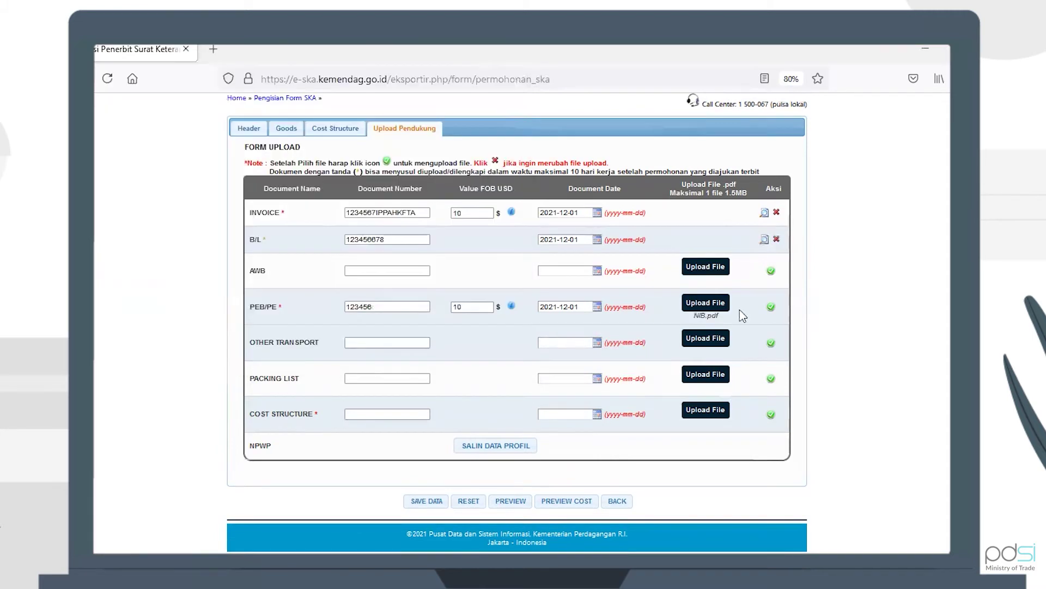
{"action": "left_click", "coordinate": [771, 305]}
Enter cost structure document number 10 dated 2021-12-01 and upload the SPBD PDF for it
{"action": "left_click", "coordinate": [369, 416]}
{"action": "type", "text": "1"}
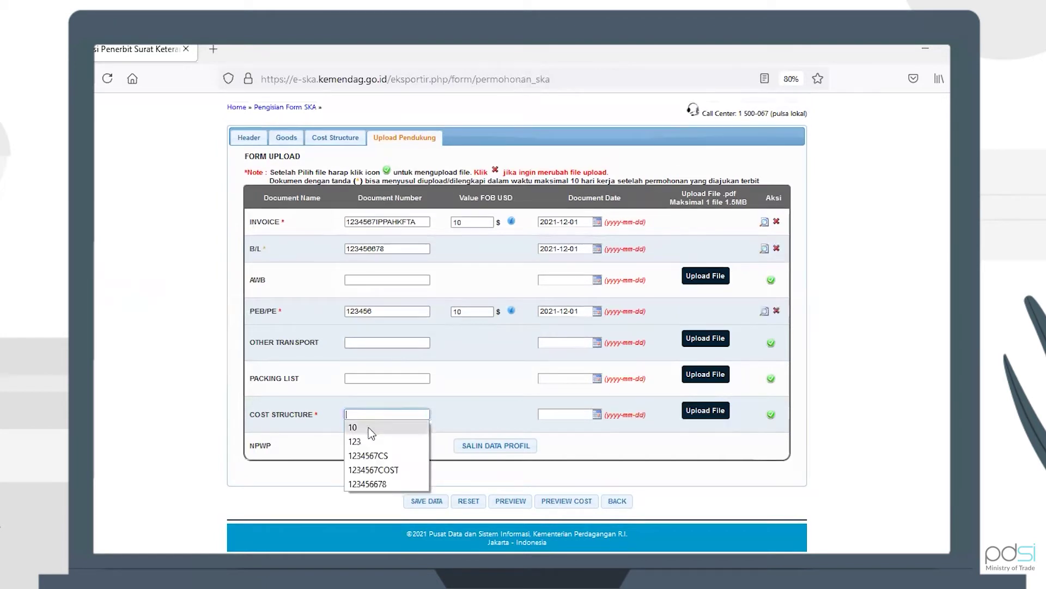
{"action": "left_click", "coordinate": [359, 423]}
{"action": "left_click", "coordinate": [597, 414]}
{"action": "left_click", "coordinate": [599, 459]}
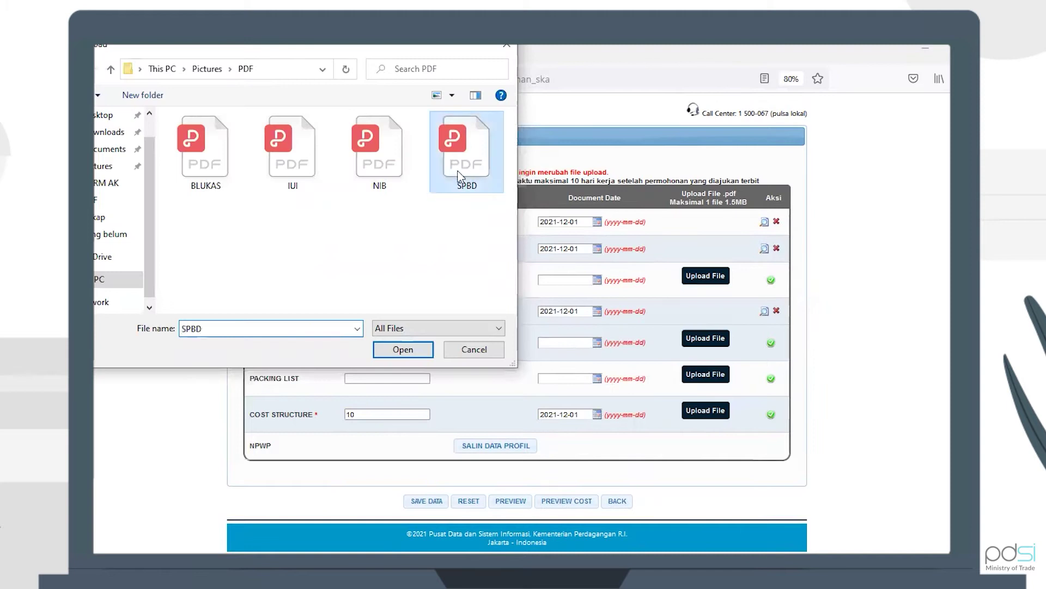
{"action": "double_click", "coordinate": [448, 167]}
{"action": "left_click", "coordinate": [771, 416]}
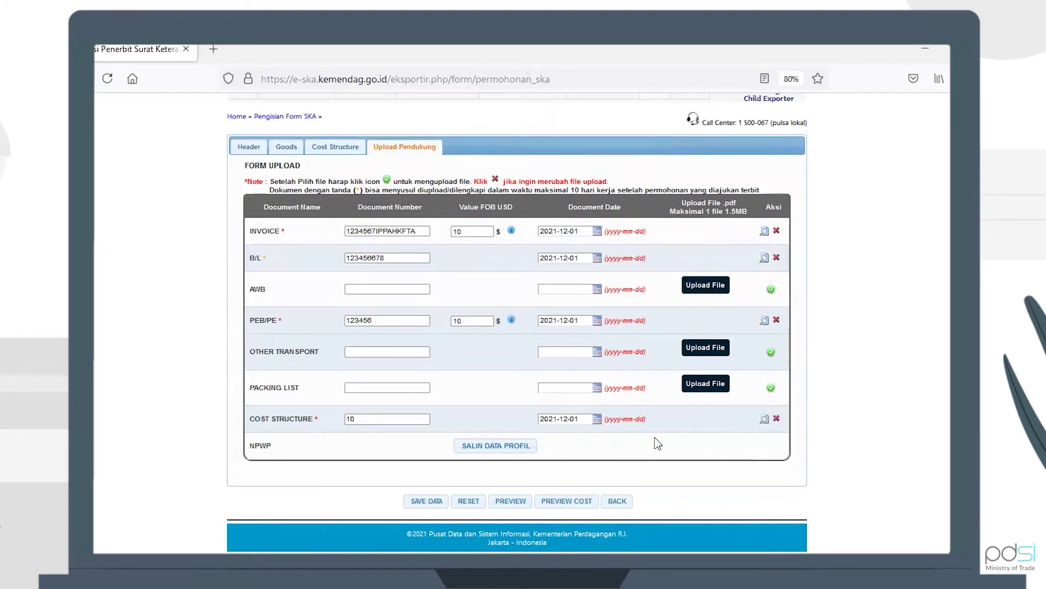
Save the application data, close the FOB value confirmation and return to the application list
{"action": "left_click", "coordinate": [414, 502]}
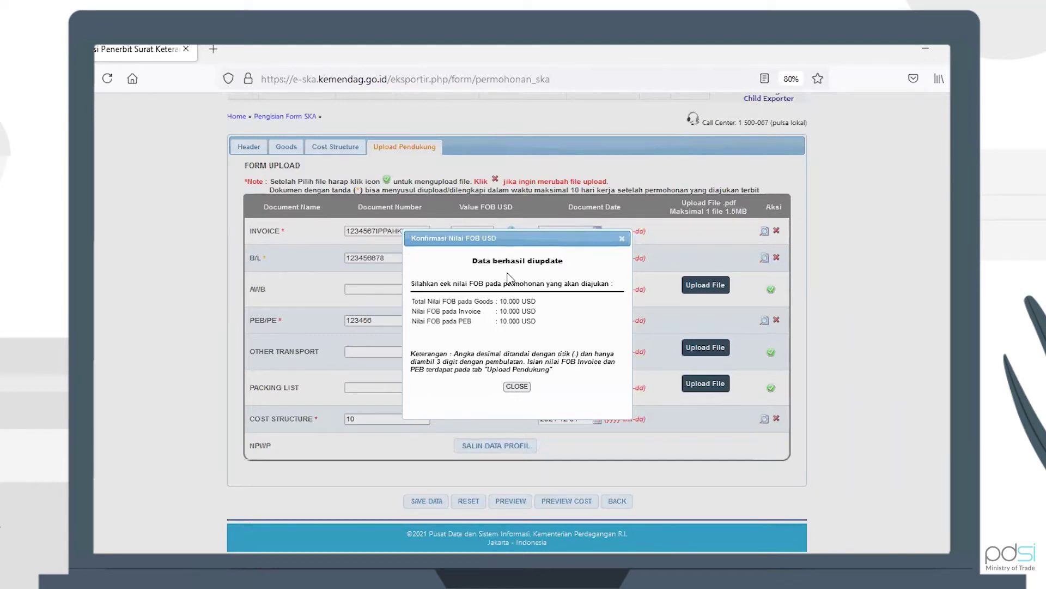
{"action": "left_click", "coordinate": [512, 388]}
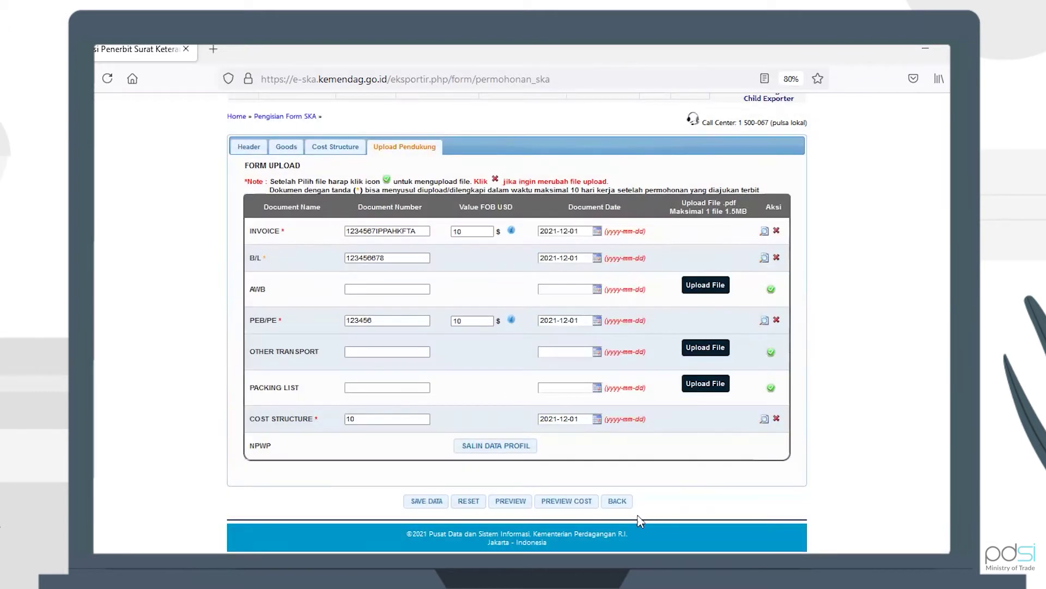
{"action": "left_click", "coordinate": [622, 506]}
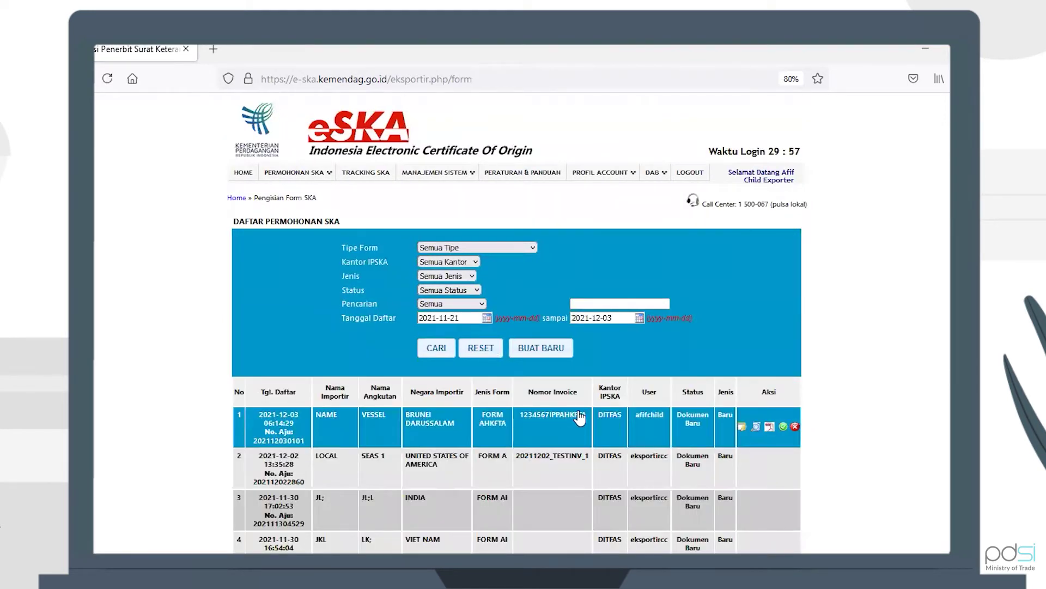
Expand the new Form AHKFTA application in the list and review its transport and goods details
{"action": "left_click", "coordinate": [544, 427]}
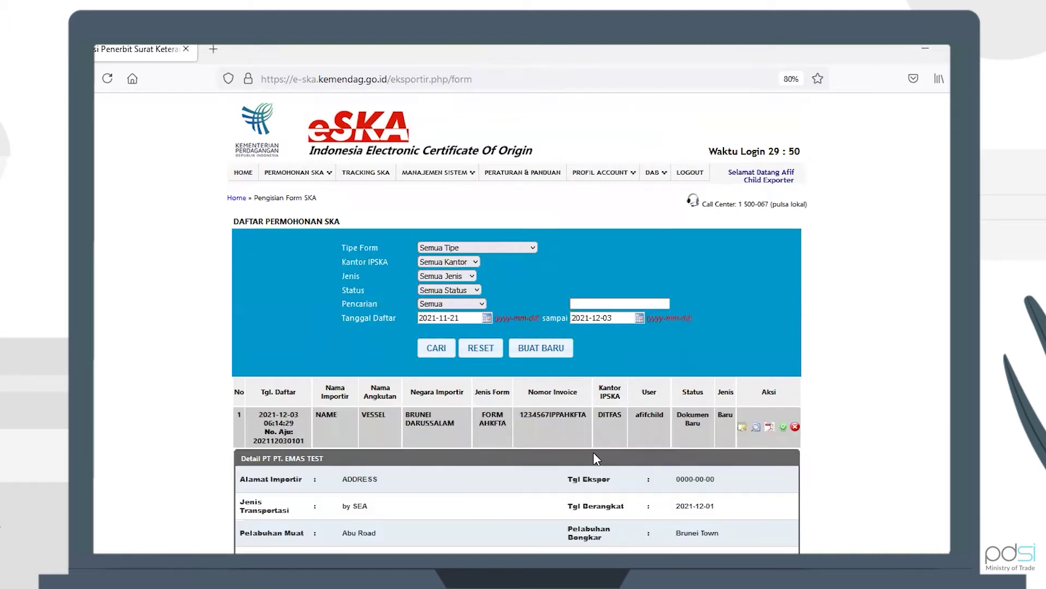
{"action": "scroll", "coordinate": [596, 457], "scroll_direction": "down", "scroll_amount": 2}
{"action": "scroll", "coordinate": [594, 454], "scroll_direction": "down", "scroll_amount": 2}
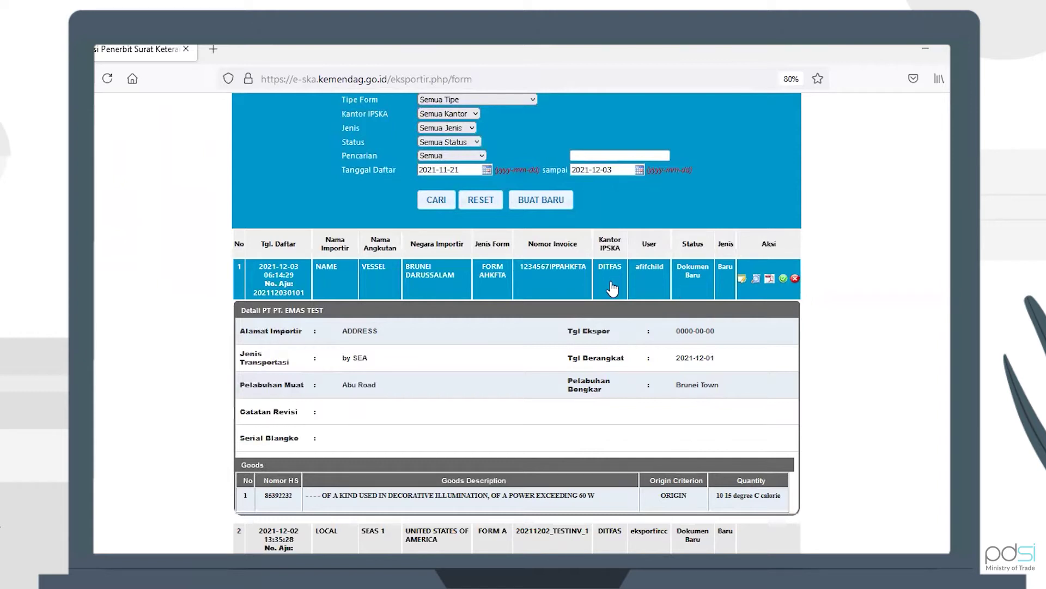
Preview the printed Form AHKFTA certificate of the new application, review it and close the preview
{"action": "left_click", "coordinate": [759, 281]}
{"action": "left_click", "coordinate": [489, 337]}
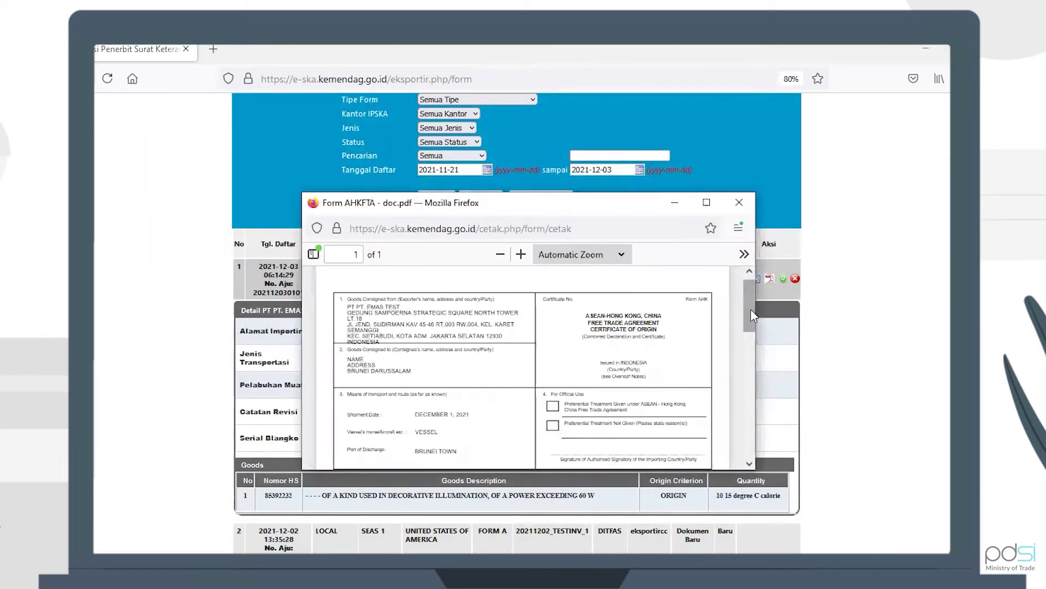
{"action": "left_click_drag", "start_coordinate": [751, 308], "coordinate": [750, 305]}
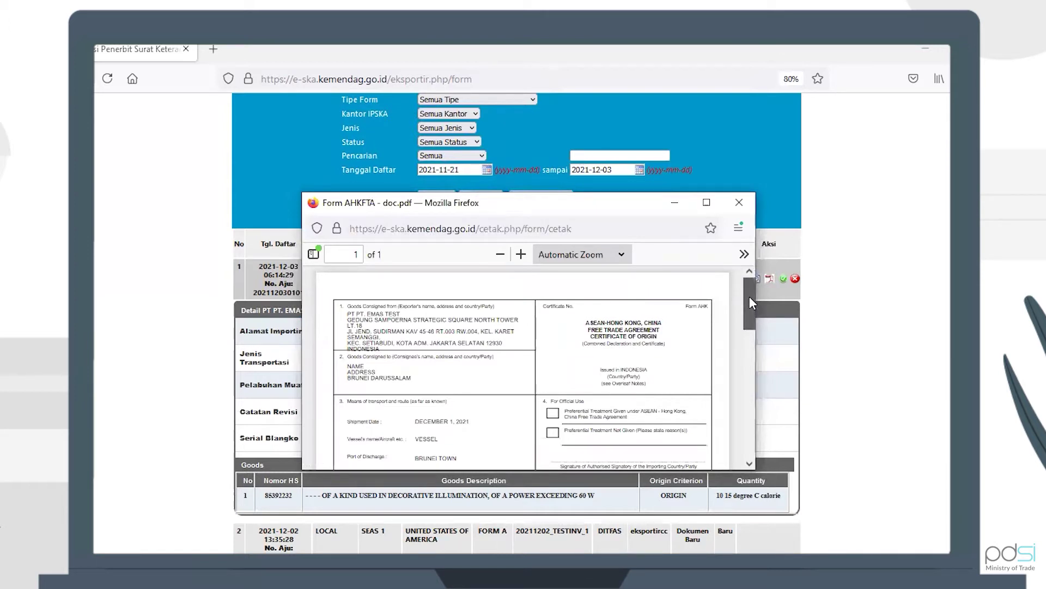
{"action": "mouse_move", "coordinate": [750, 307]}
{"action": "left_mouse_down"}
{"action": "mouse_move", "coordinate": [752, 450]}
{"action": "mouse_move", "coordinate": [757, 385]}
{"action": "mouse_move", "coordinate": [745, 300]}
{"action": "left_mouse_up"}
{"action": "left_click", "coordinate": [739, 205]}
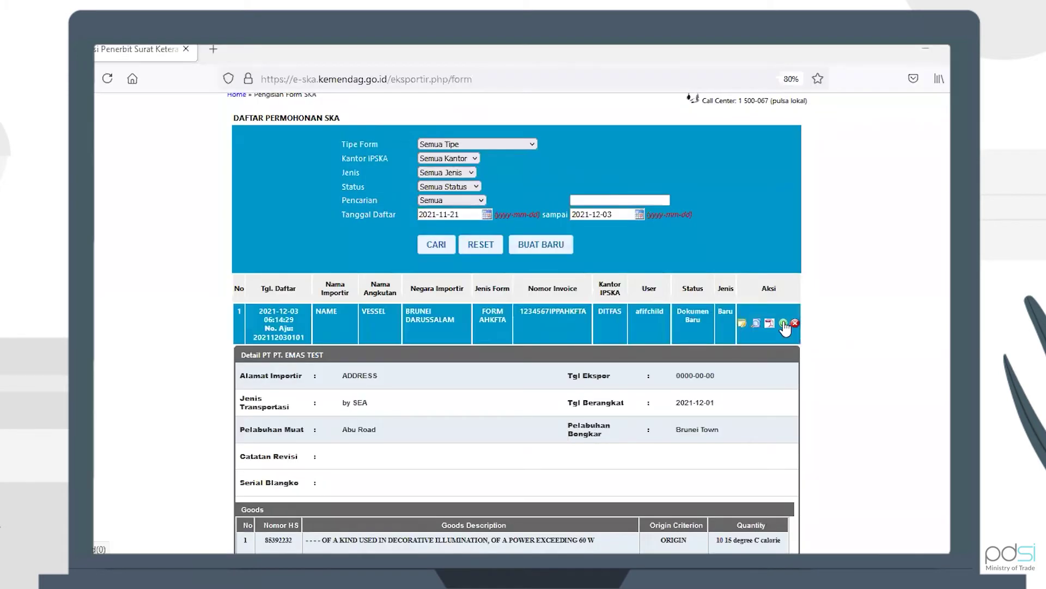
{"action": "left_click", "coordinate": [783, 323]}
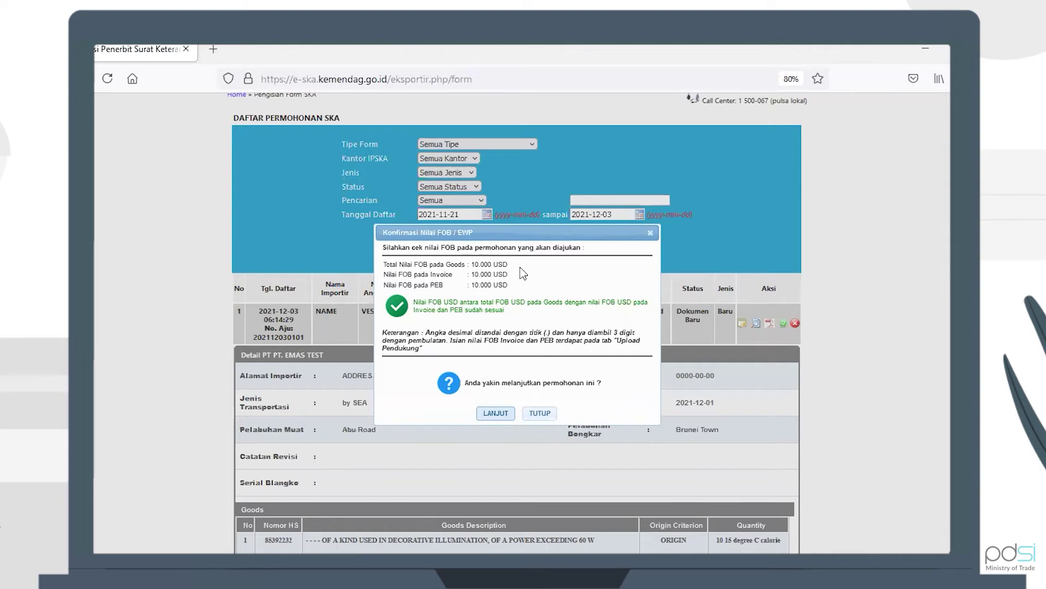
{"action": "left_click", "coordinate": [496, 414]}
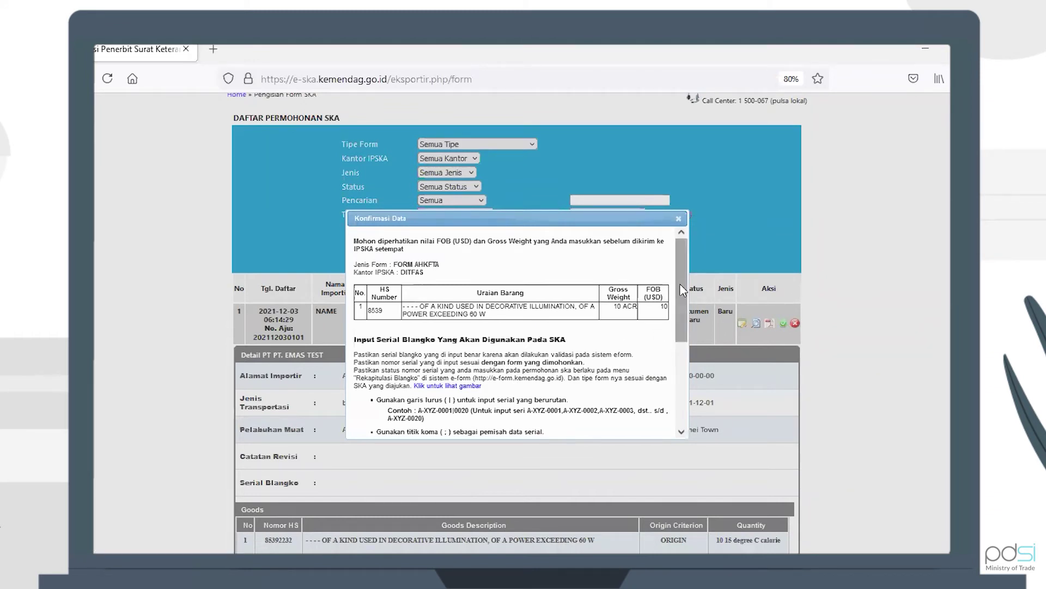
{"action": "left_click_drag", "start_coordinate": [679, 285], "coordinate": [676, 333]}
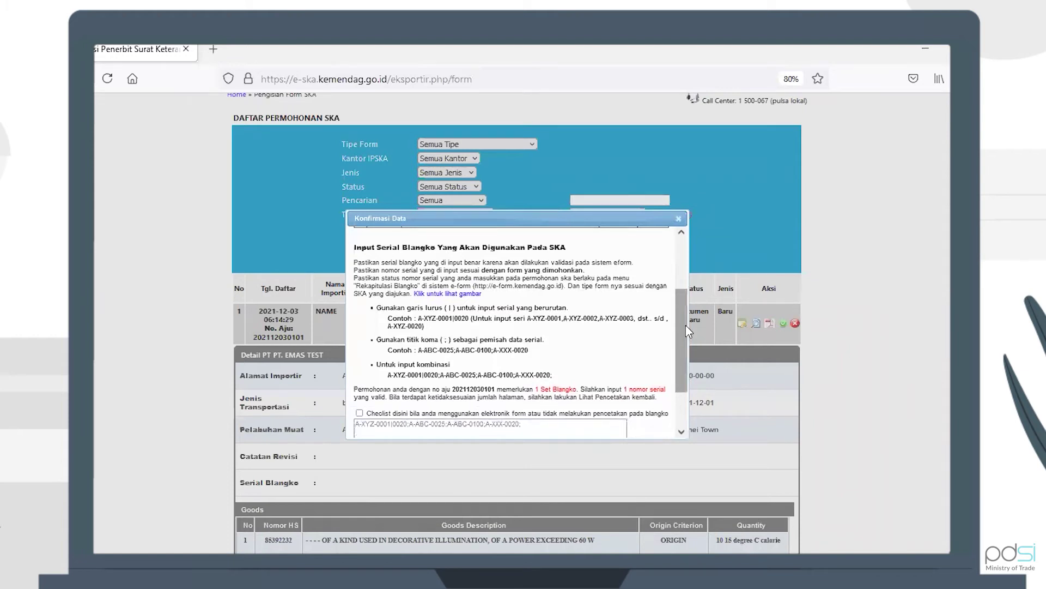
{"action": "left_click_drag", "start_coordinate": [686, 325], "coordinate": [686, 368]}
{"action": "left_click", "coordinate": [421, 377]}
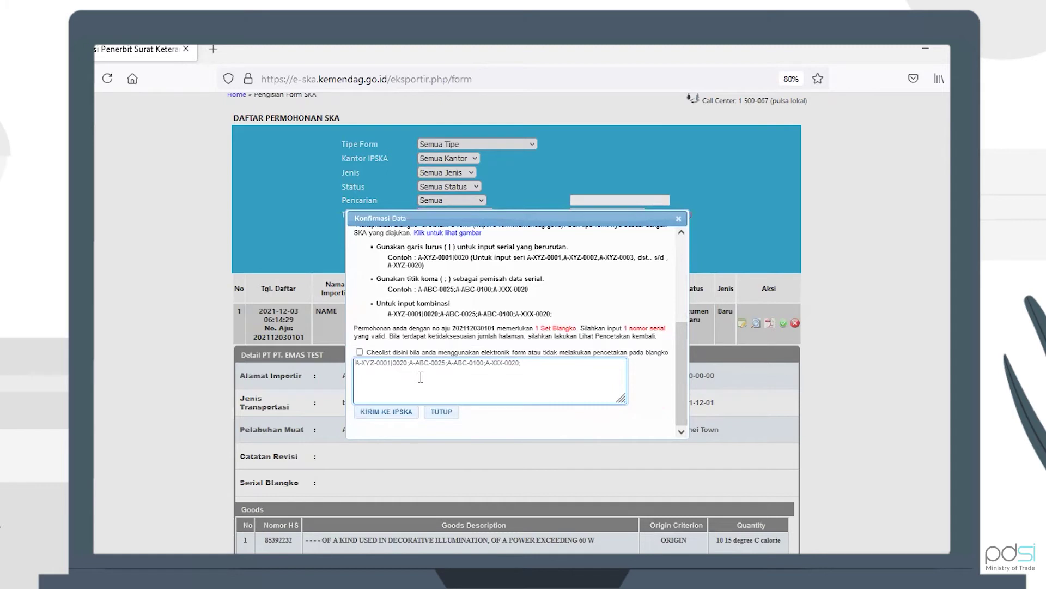
{"action": "key", "text": "ctrl+v"}
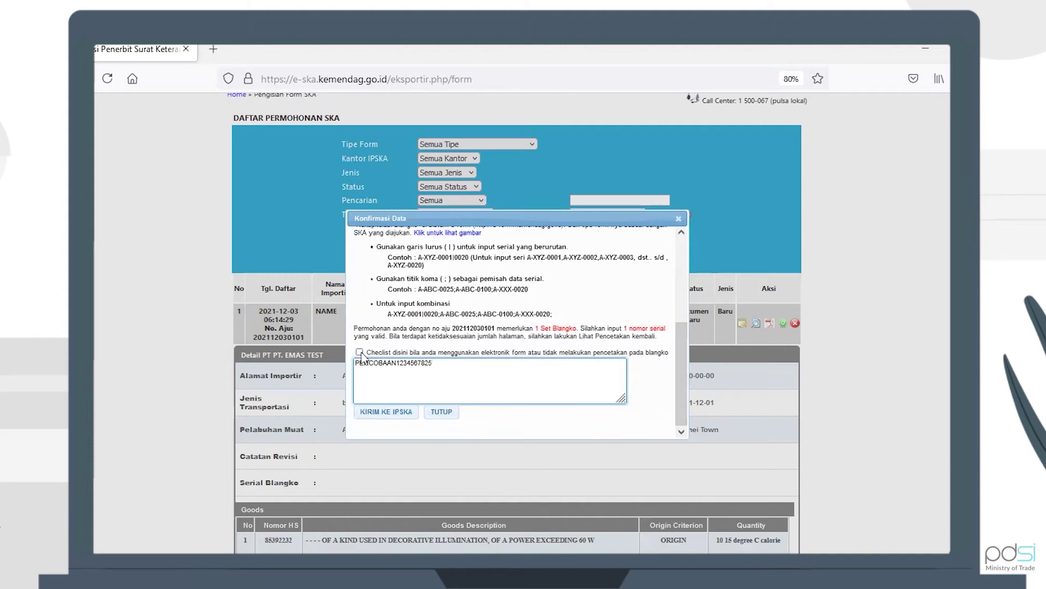
Copy and clear the entered form serial, and enable the option for an electronic form without printing on a blank
{"action": "key", "text": "ctrl+a"}
{"action": "key", "text": "ctrl+c"}
{"action": "key", "text": "BackSpace"}
{"action": "left_click", "coordinate": [382, 343]}
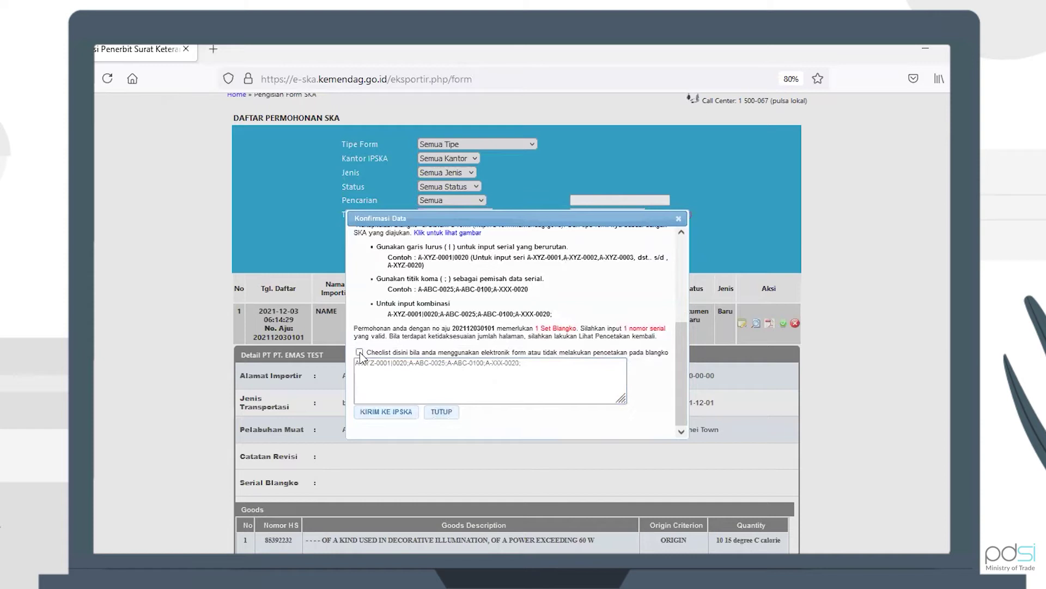
{"action": "left_click", "coordinate": [359, 352]}
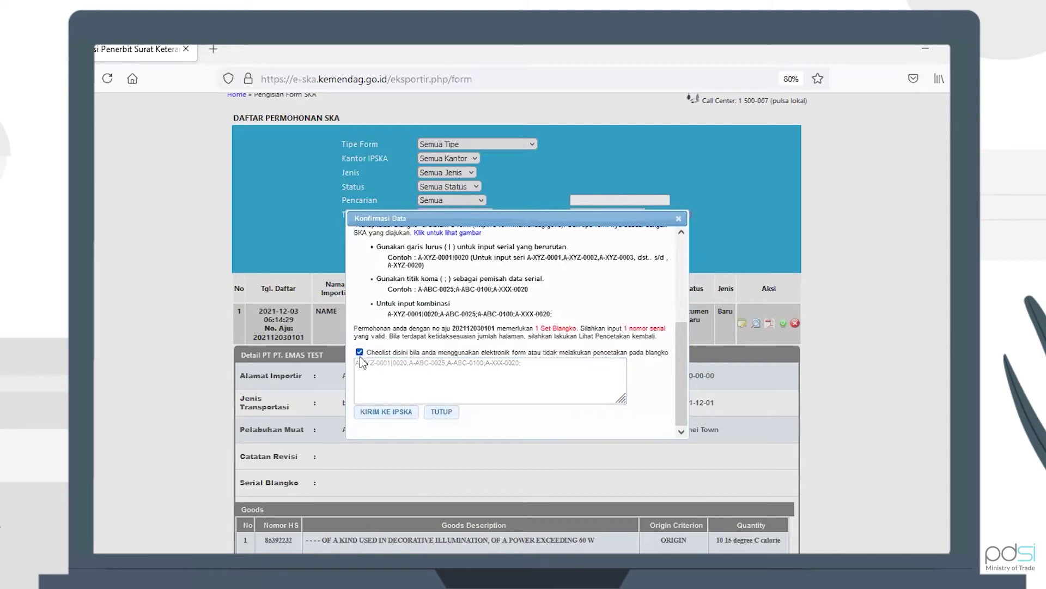
{"action": "left_click", "coordinate": [359, 352]}
{"action": "left_click", "coordinate": [426, 383]}
{"action": "key", "text": "ctrl+v"}
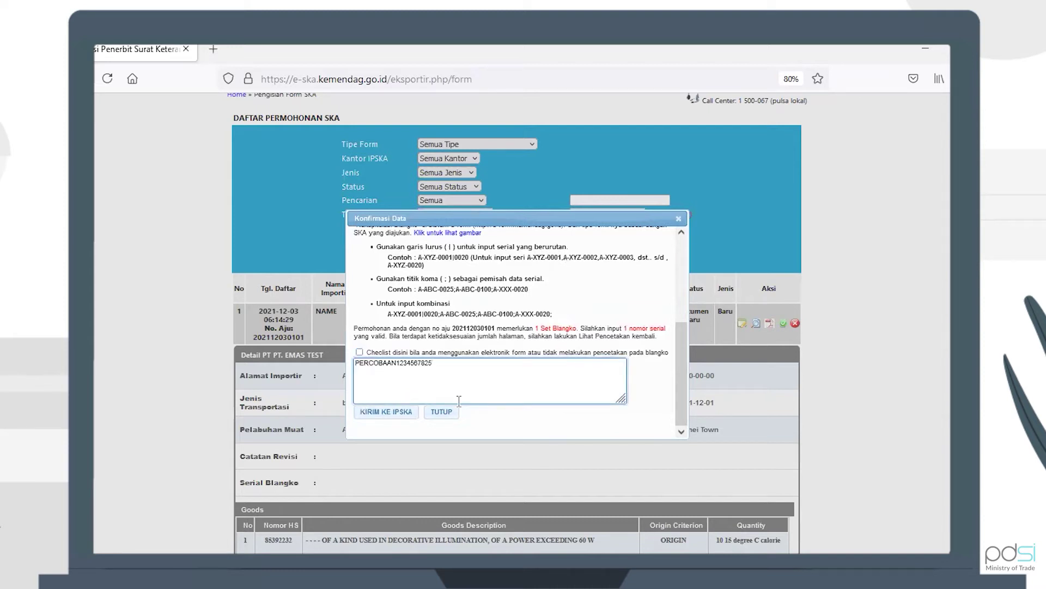
Send the Form AHKFTA application with its form serial to IPSKA and confirm the submission
{"action": "left_click", "coordinate": [408, 415]}
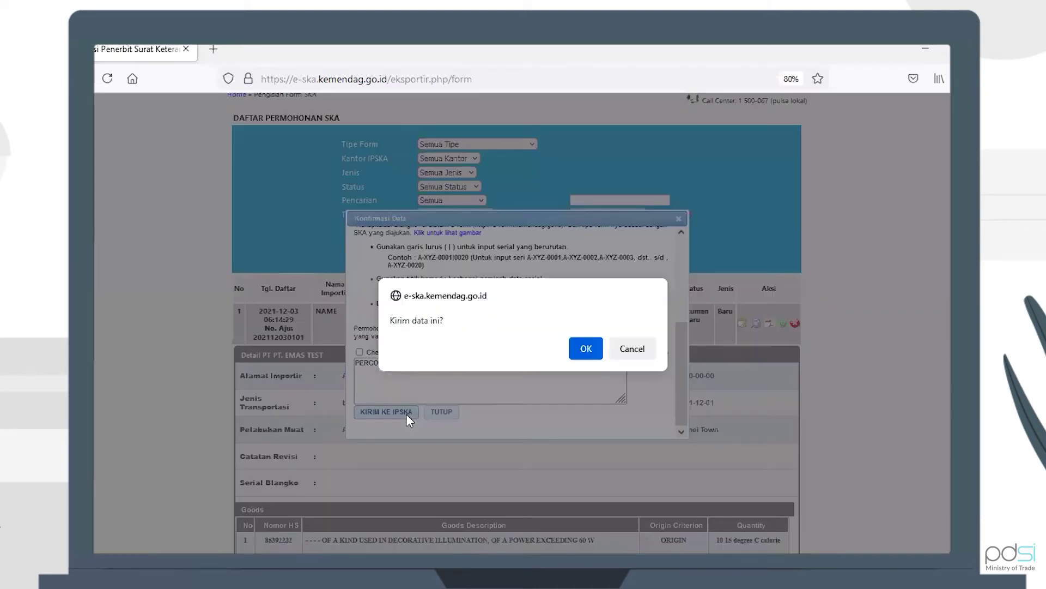
{"action": "left_click", "coordinate": [583, 351]}
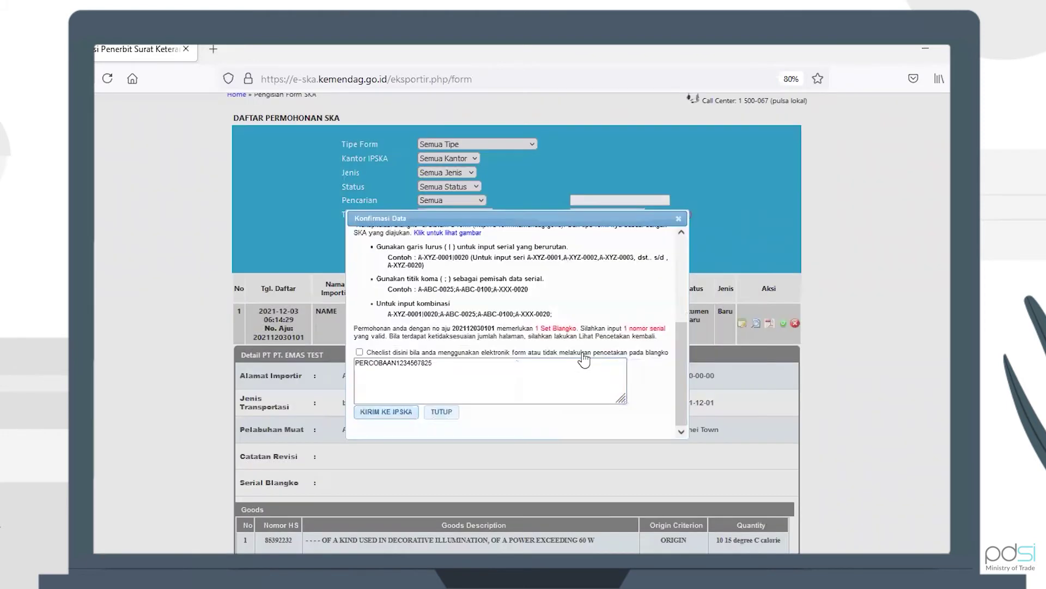
{"action": "left_click", "coordinate": [583, 357]}
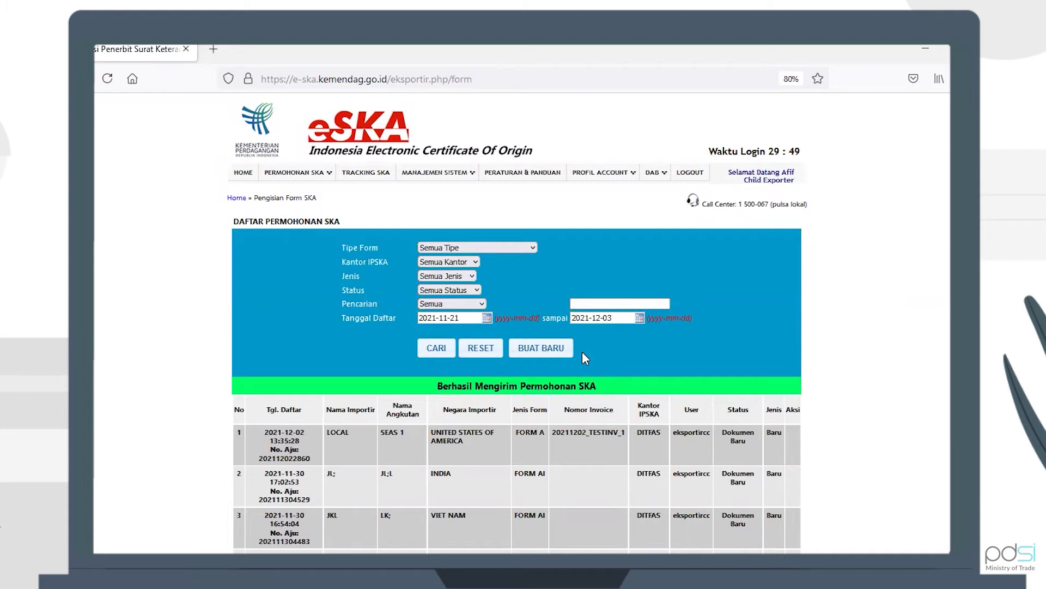
Log out of the exporter account and log in to the IPSKA account with its username and password
{"action": "left_click", "coordinate": [691, 174]}
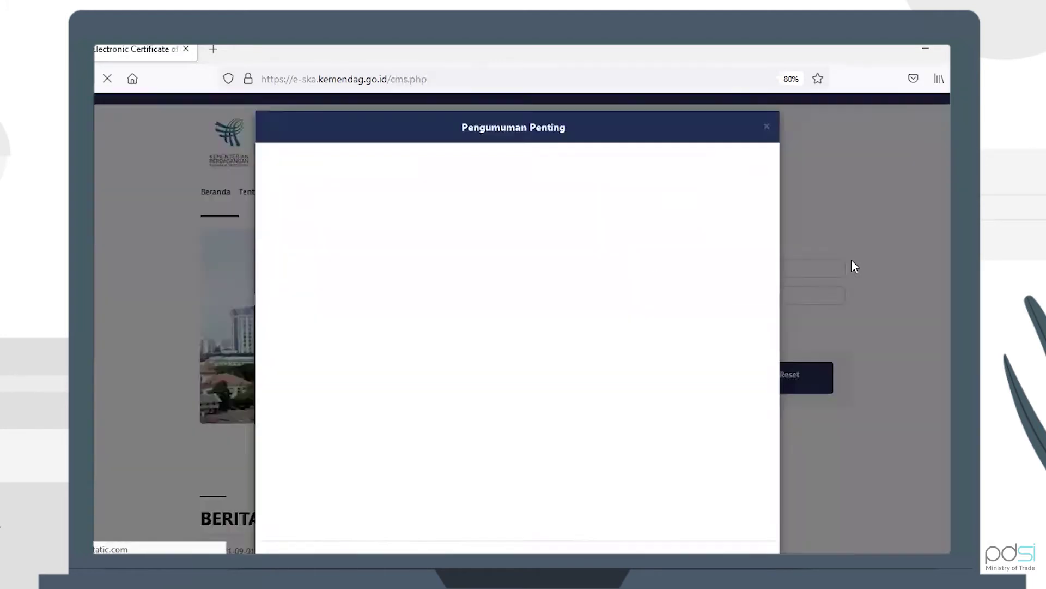
{"action": "left_click", "coordinate": [851, 261]}
{"action": "left_click", "coordinate": [797, 261]}
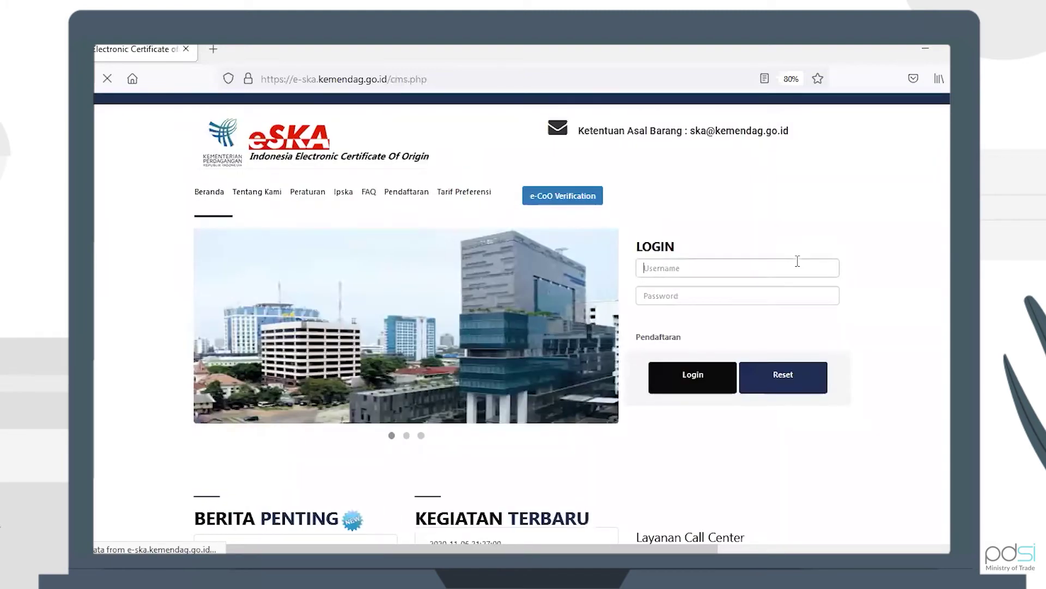
{"action": "left_click", "coordinate": [678, 521]}
{"action": "left_click", "coordinate": [685, 377]}
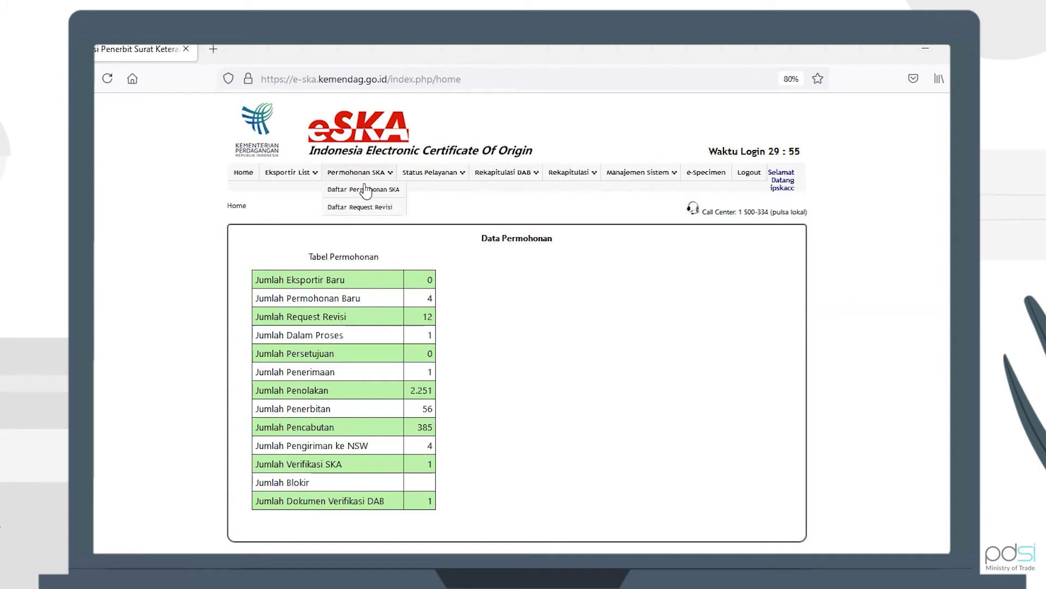
From the list of SKA applications, review the details of the Brunei Darussalam Form AHKFTA application and confirm processing it
{"action": "left_click", "coordinate": [363, 189]}
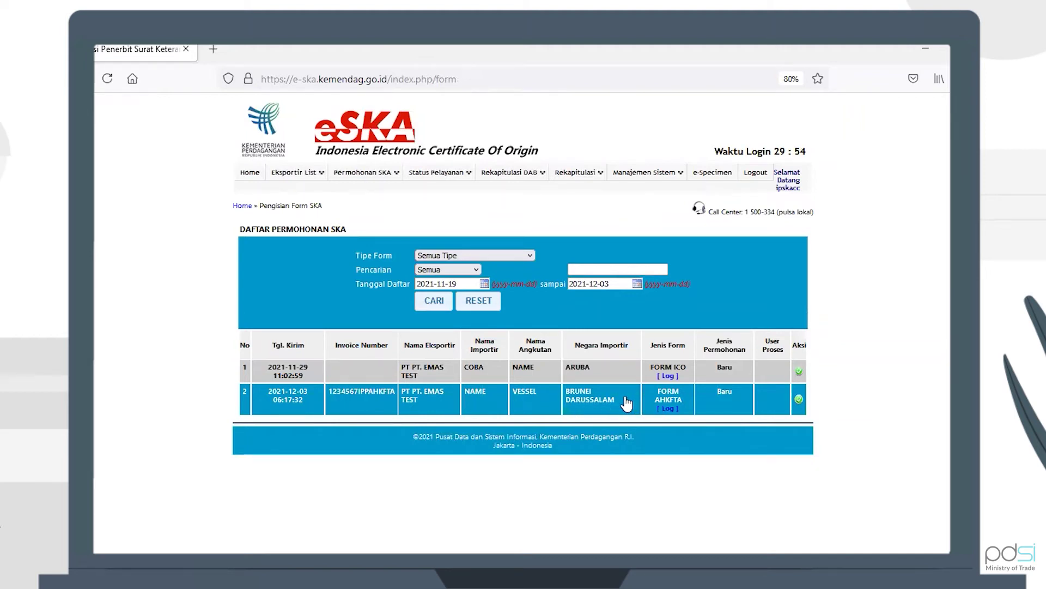
{"action": "left_click", "coordinate": [534, 403]}
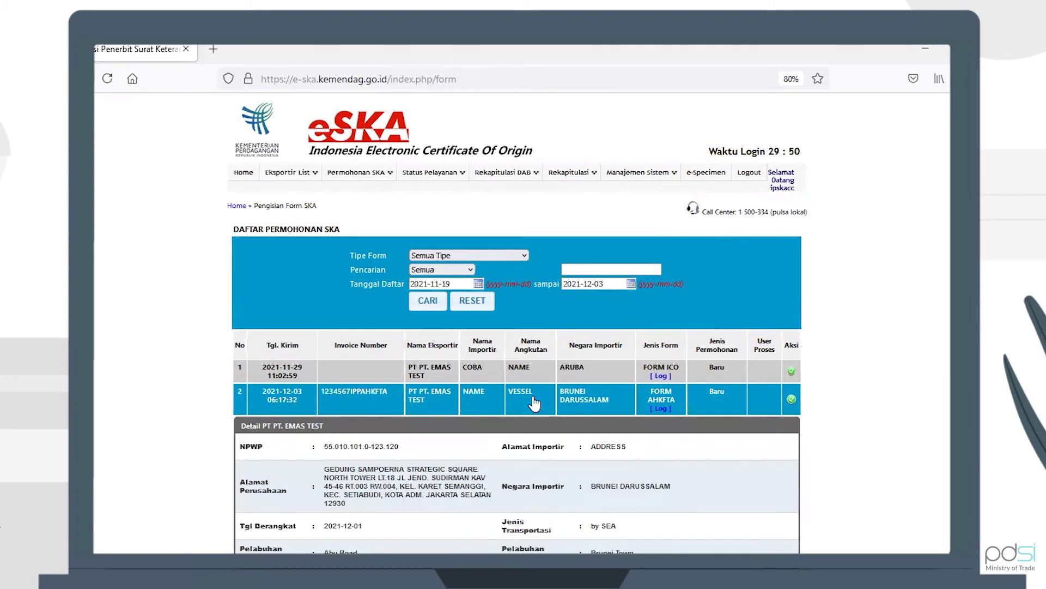
{"action": "scroll", "coordinate": [623, 450], "scroll_direction": "down", "scroll_amount": 3}
{"action": "scroll", "coordinate": [622, 450], "scroll_direction": "down", "scroll_amount": 1}
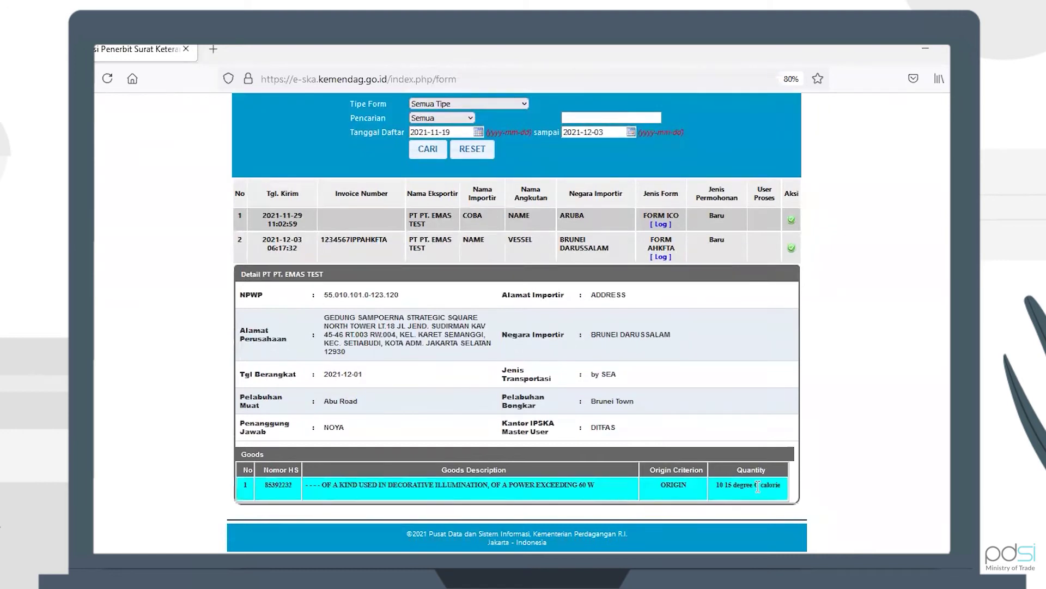
{"action": "left_click", "coordinate": [790, 246]}
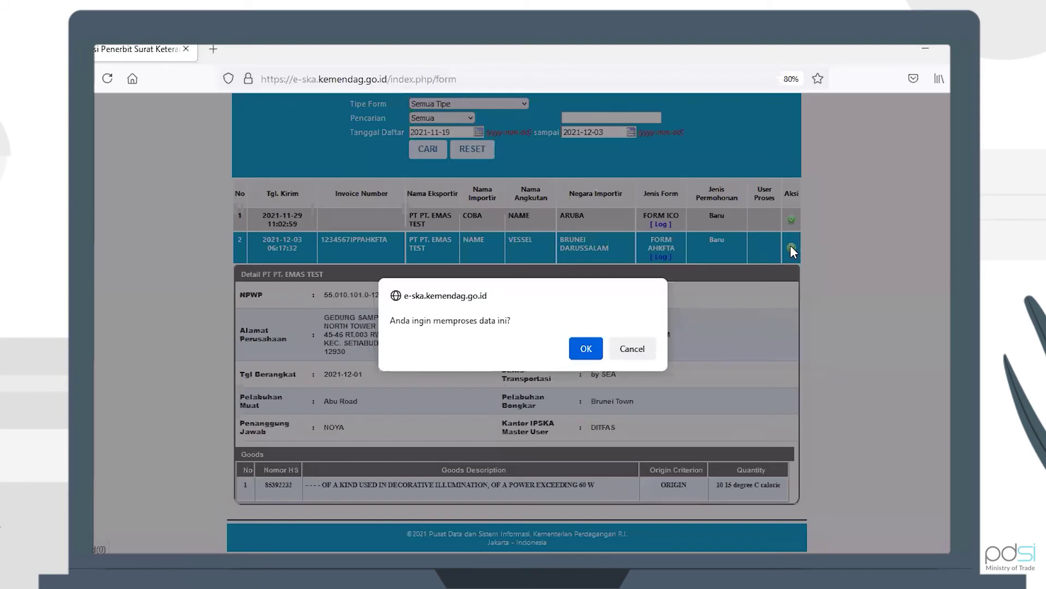
{"action": "left_click", "coordinate": [584, 350]}
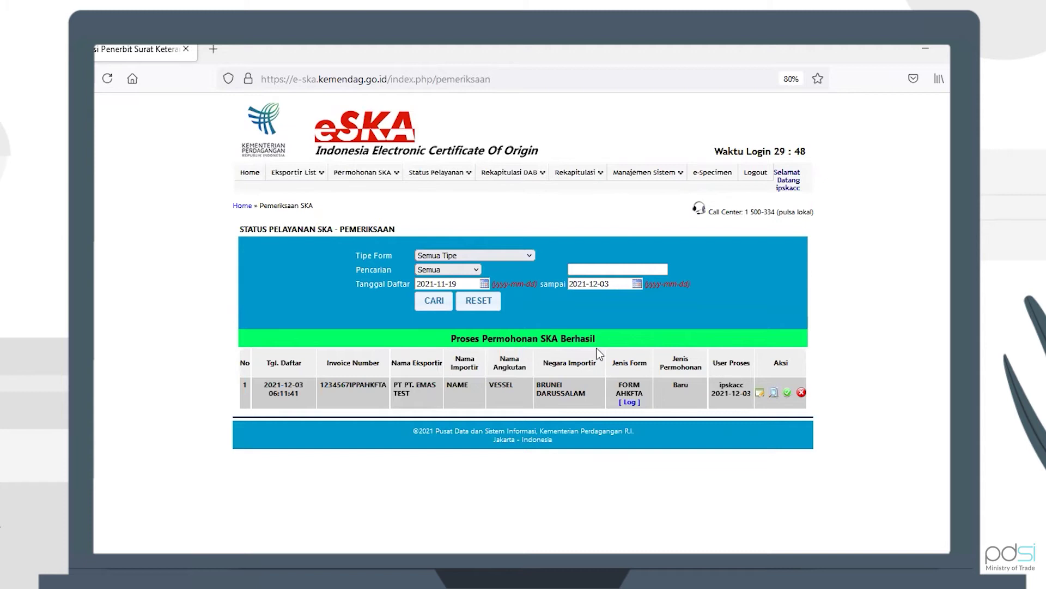
Examine the Form AHKFTA application under examination, covering its summary details, full header, cost structure and uploaded documents
{"action": "left_click", "coordinate": [502, 400]}
{"action": "scroll", "coordinate": [630, 426], "scroll_direction": "down", "scroll_amount": 3}
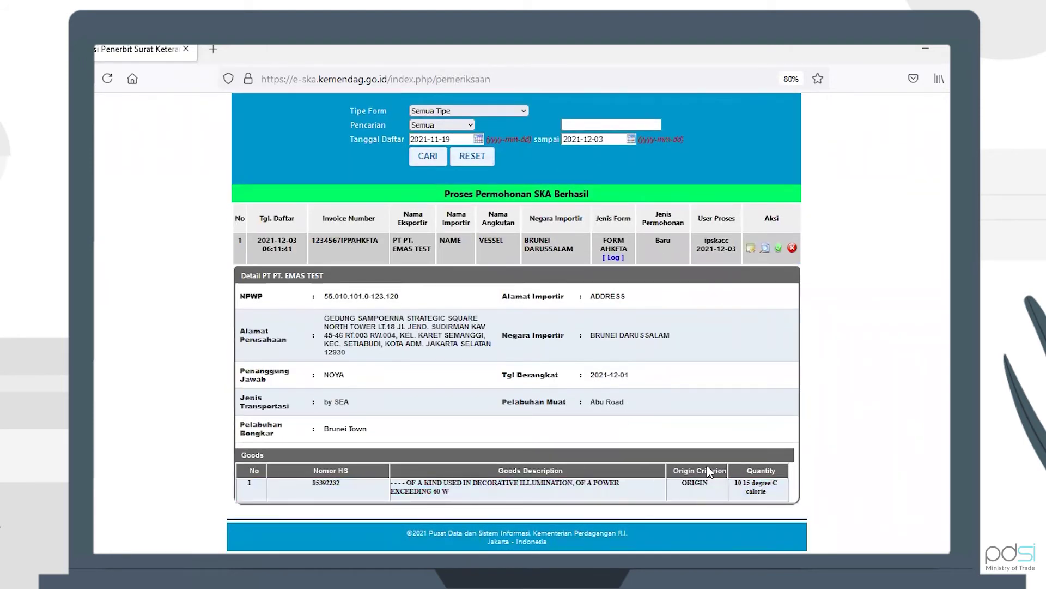
{"action": "left_click", "coordinate": [751, 249]}
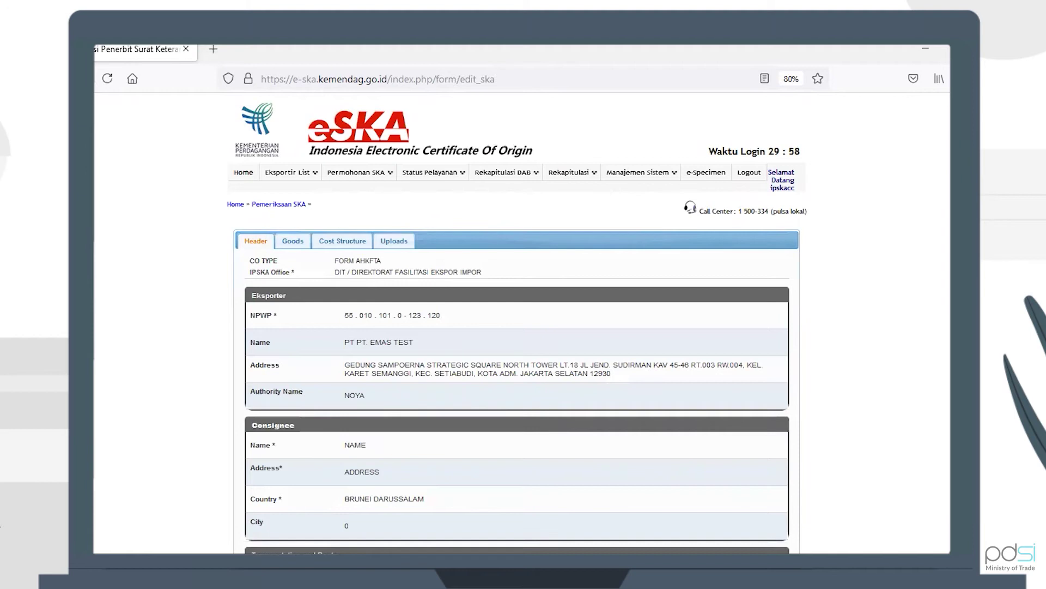
{"action": "scroll", "coordinate": [517, 322], "scroll_direction": "down", "scroll_amount": 5}
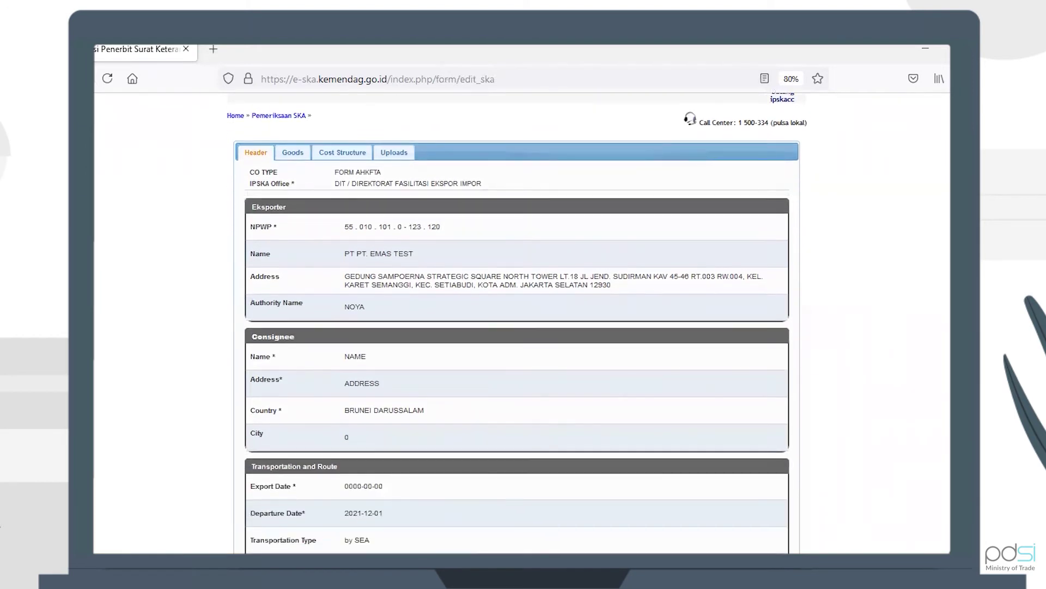
{"action": "scroll", "coordinate": [516, 321], "scroll_direction": "down", "scroll_amount": 4}
{"action": "scroll", "coordinate": [238, 296], "scroll_direction": "up", "scroll_amount": 10}
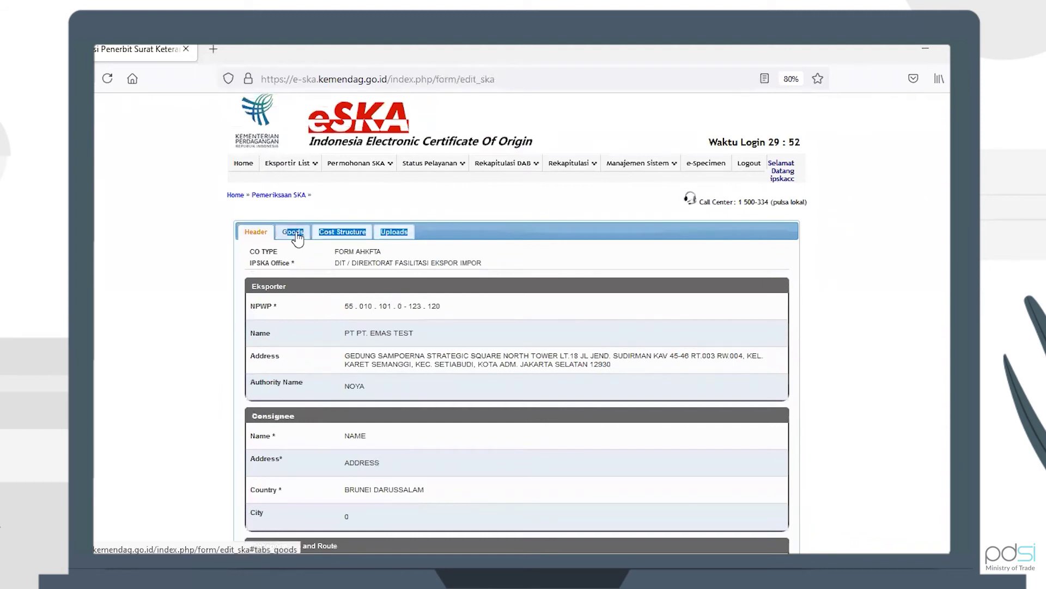
{"action": "left_click_drag", "start_coordinate": [289, 234], "coordinate": [351, 284]}
{"action": "left_click", "coordinate": [349, 242]}
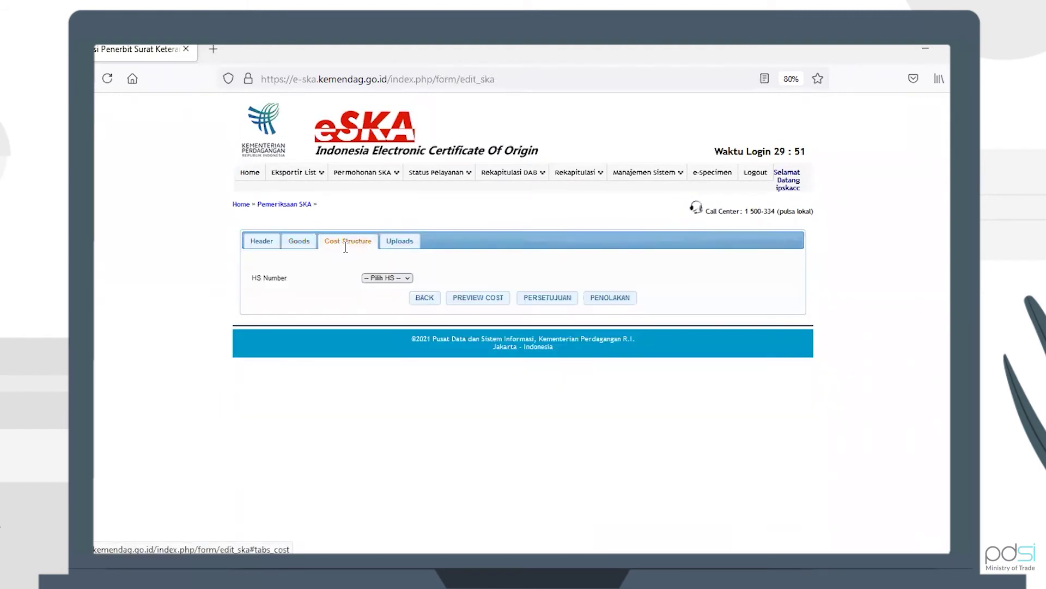
{"action": "left_click", "coordinate": [391, 245]}
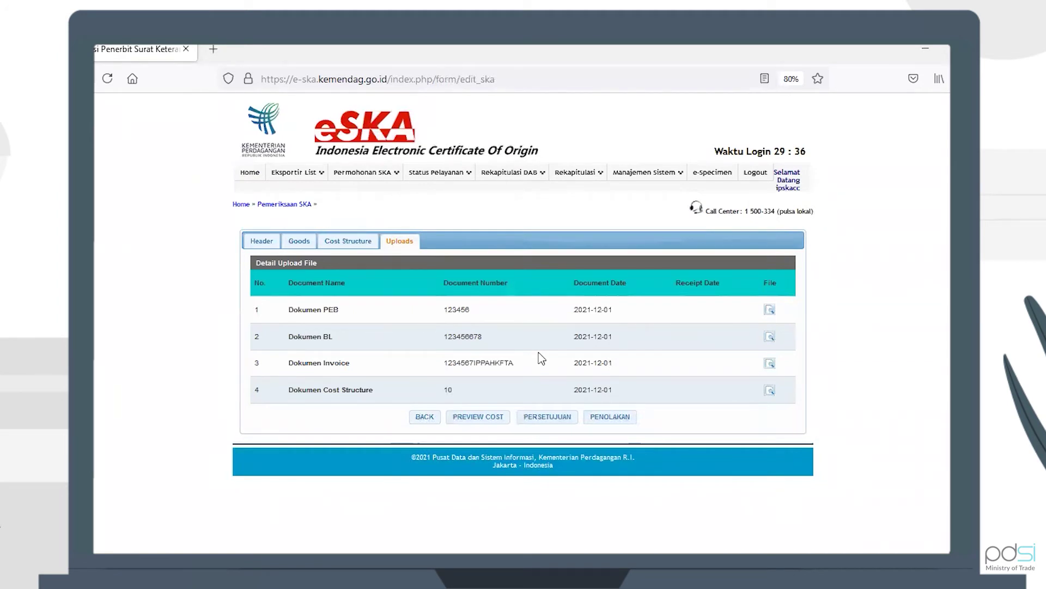
Approve the examined application, continuing past the FOB value check and confirming the approval
{"action": "left_click", "coordinate": [548, 416]}
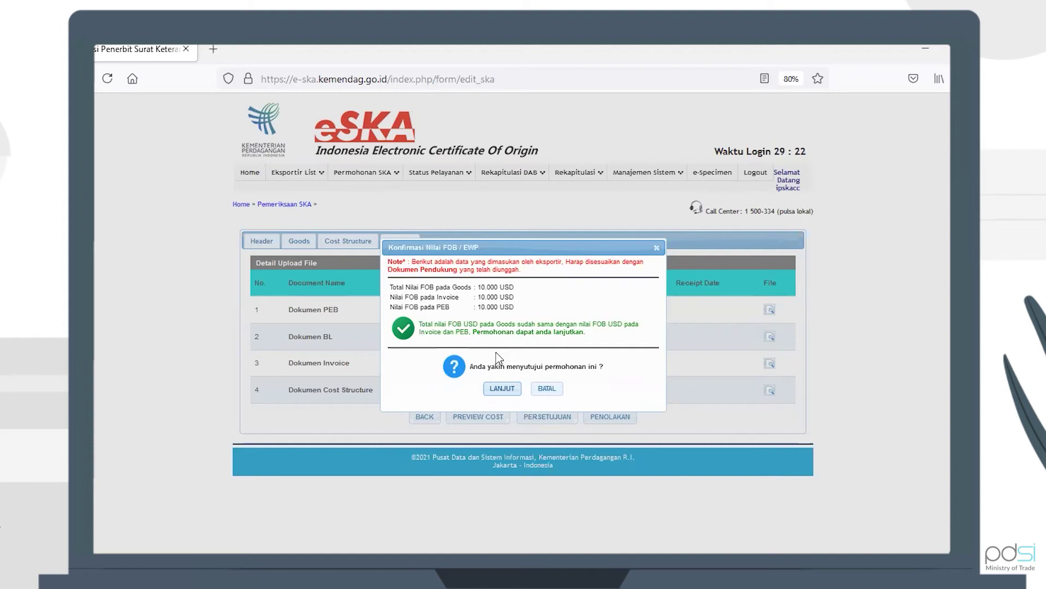
{"action": "left_click", "coordinate": [504, 388]}
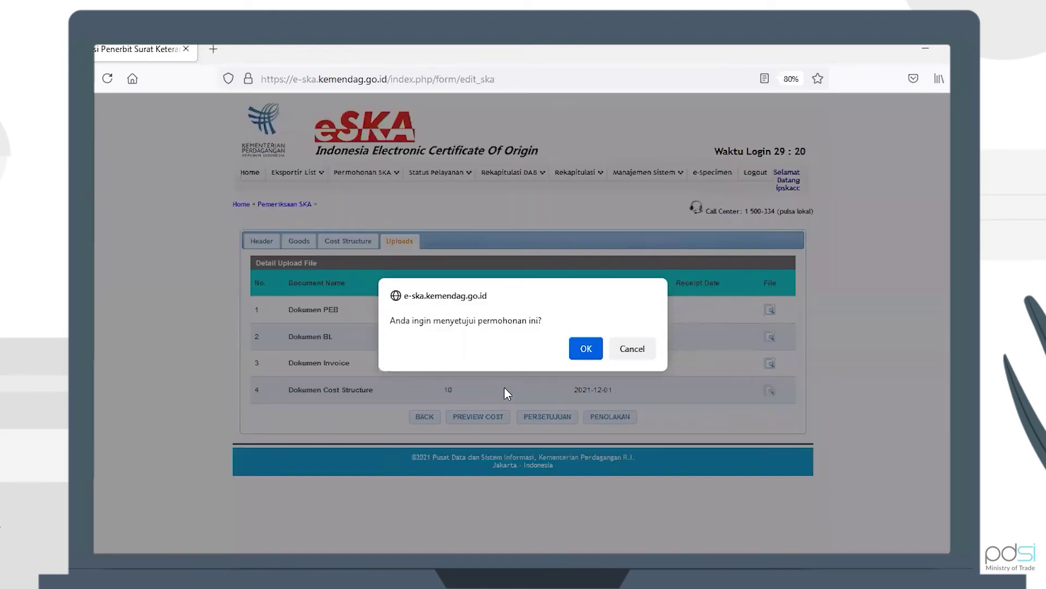
{"action": "left_click", "coordinate": [588, 342]}
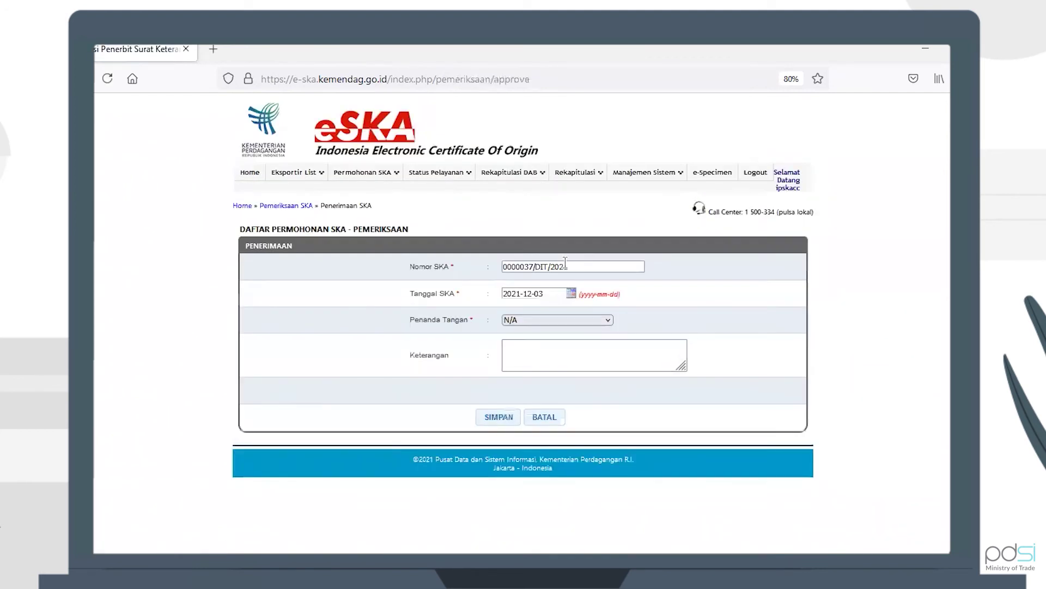
Set the SKA date to 2021-12-04 and choose the second listed official as signatory in the acceptance form
{"action": "double_click", "coordinate": [553, 267]}
{"action": "left_click", "coordinate": [528, 276]}
{"action": "left_click", "coordinate": [552, 296]}
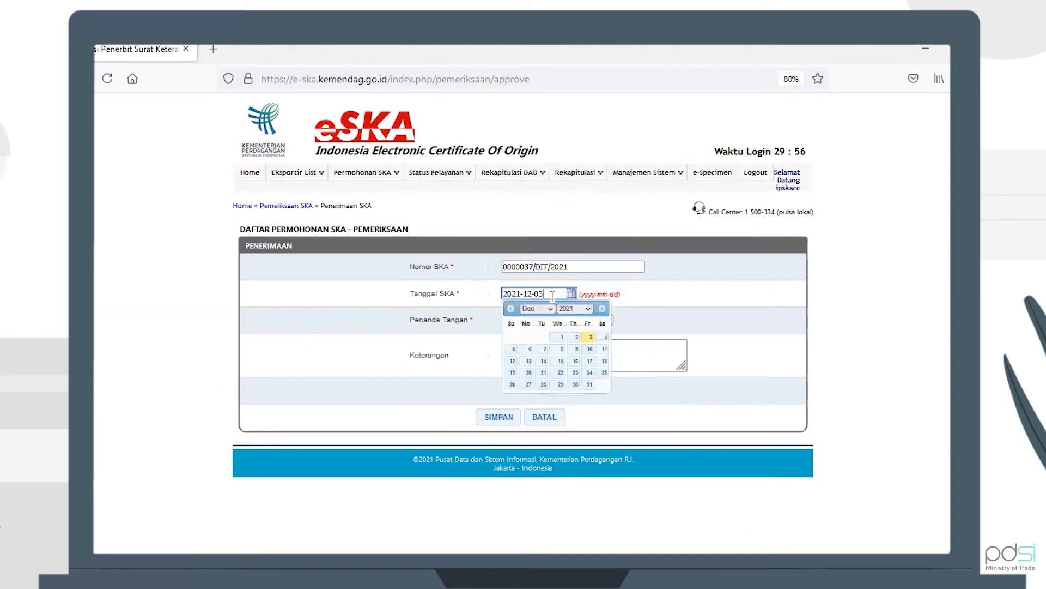
{"action": "left_click", "coordinate": [599, 338]}
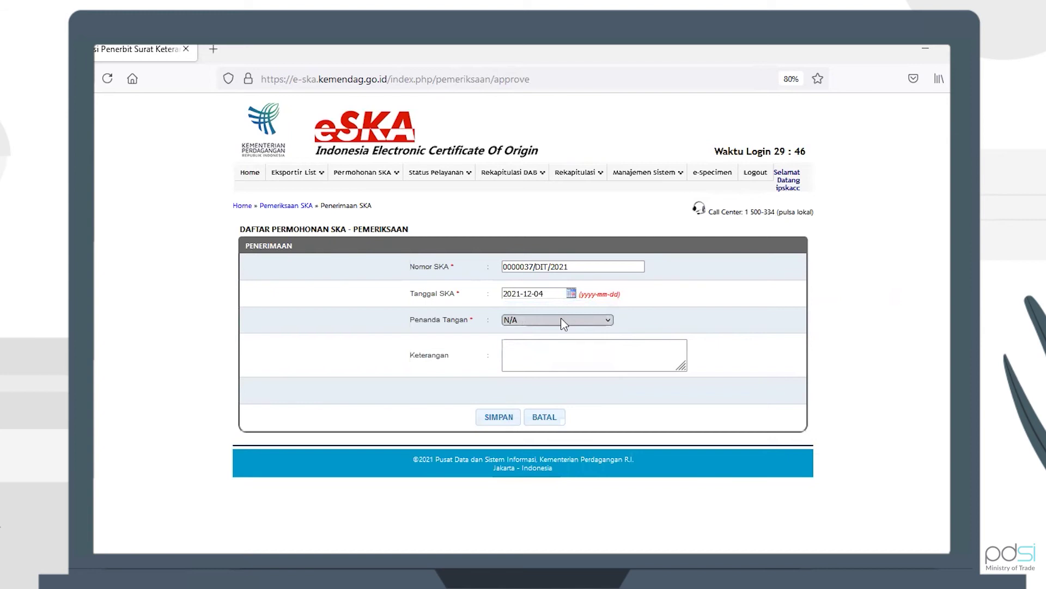
{"action": "left_click", "coordinate": [561, 320]}
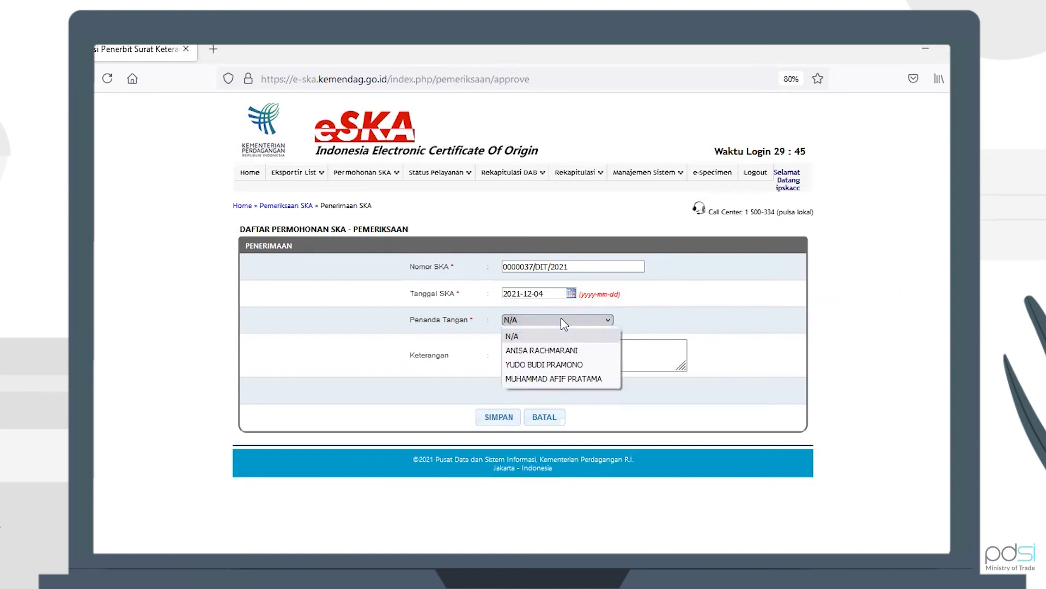
{"action": "left_click", "coordinate": [550, 365]}
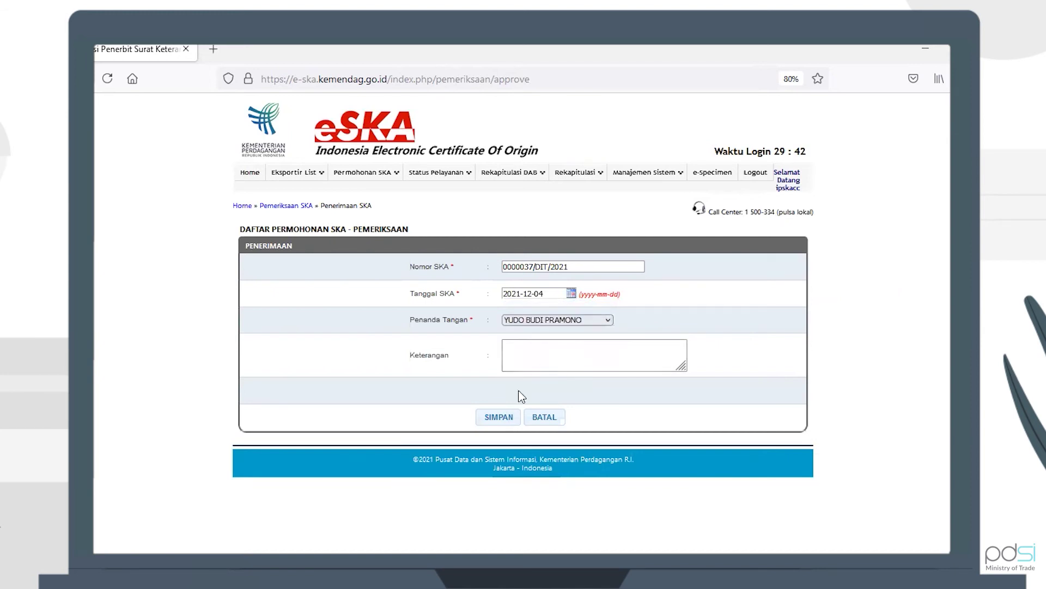
Save the acceptance data and approve the application's FOB value and gross weight through the final confirmation
{"action": "left_click", "coordinate": [499, 418]}
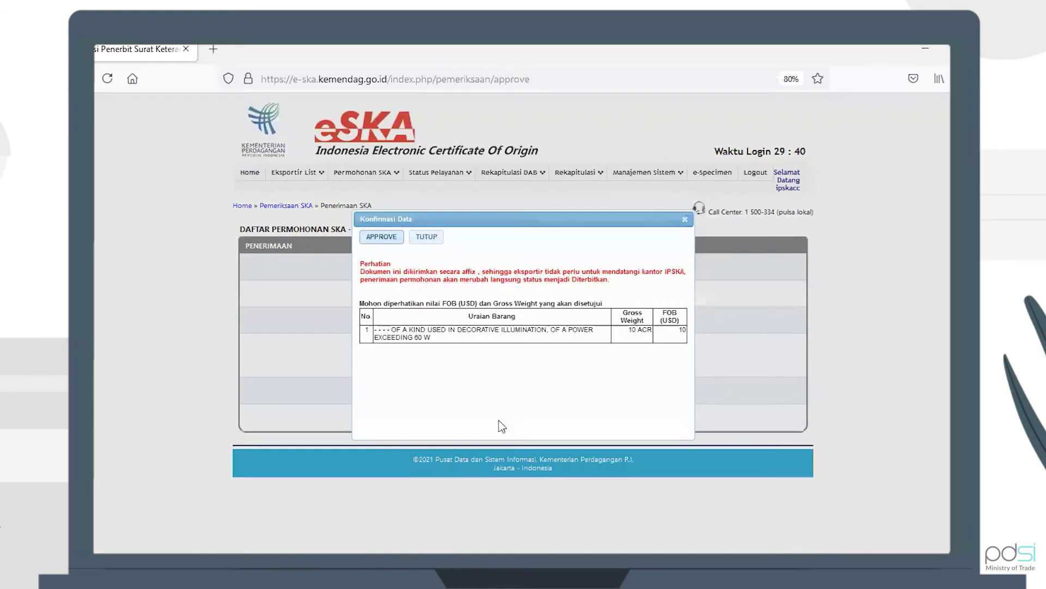
{"action": "left_click", "coordinate": [389, 240]}
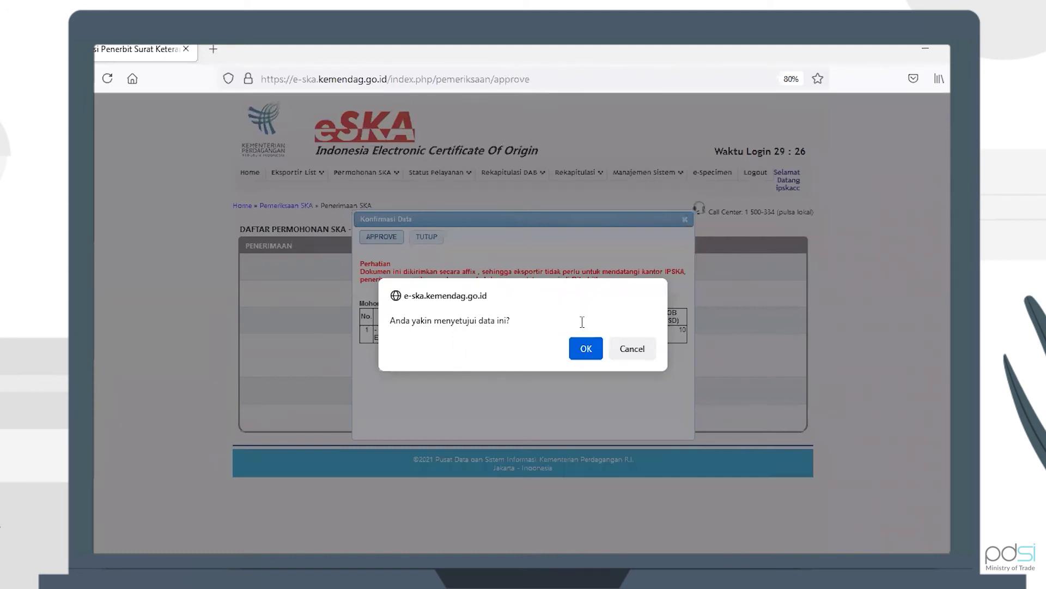
{"action": "left_click", "coordinate": [624, 353]}
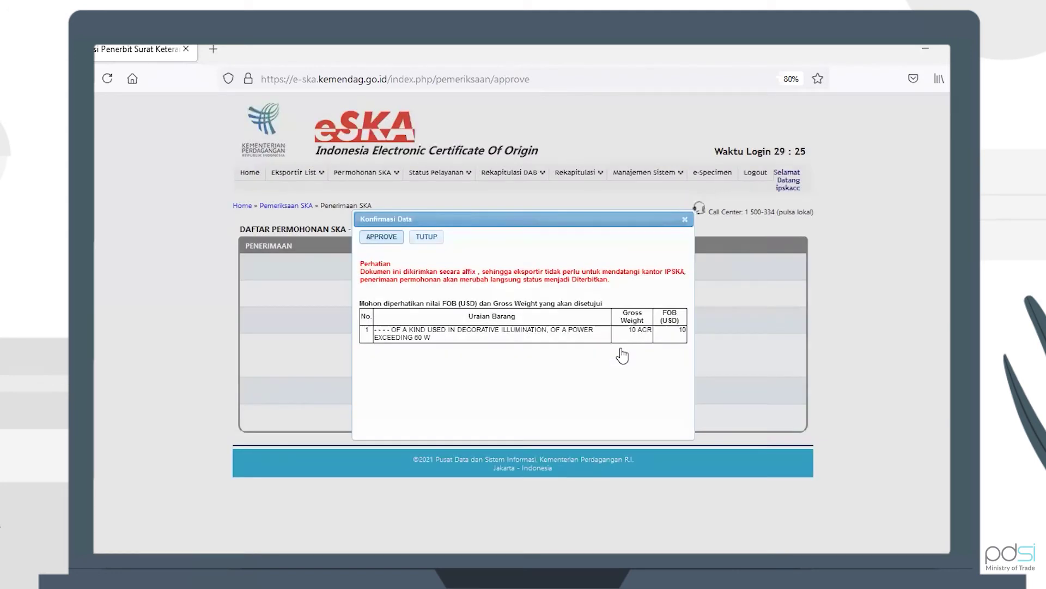
{"action": "left_click", "coordinate": [370, 241]}
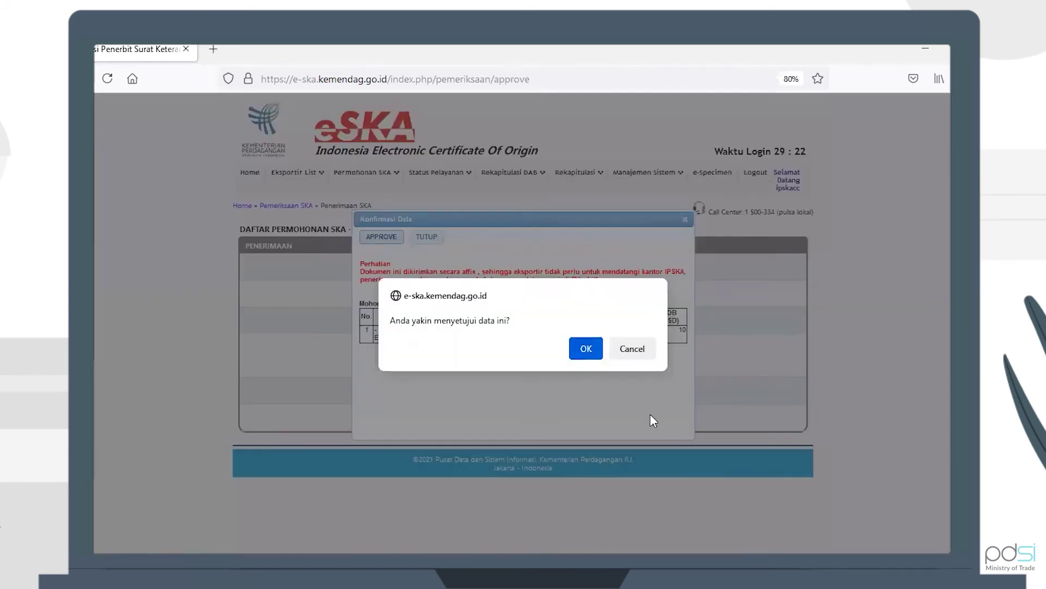
{"action": "left_click", "coordinate": [585, 349]}
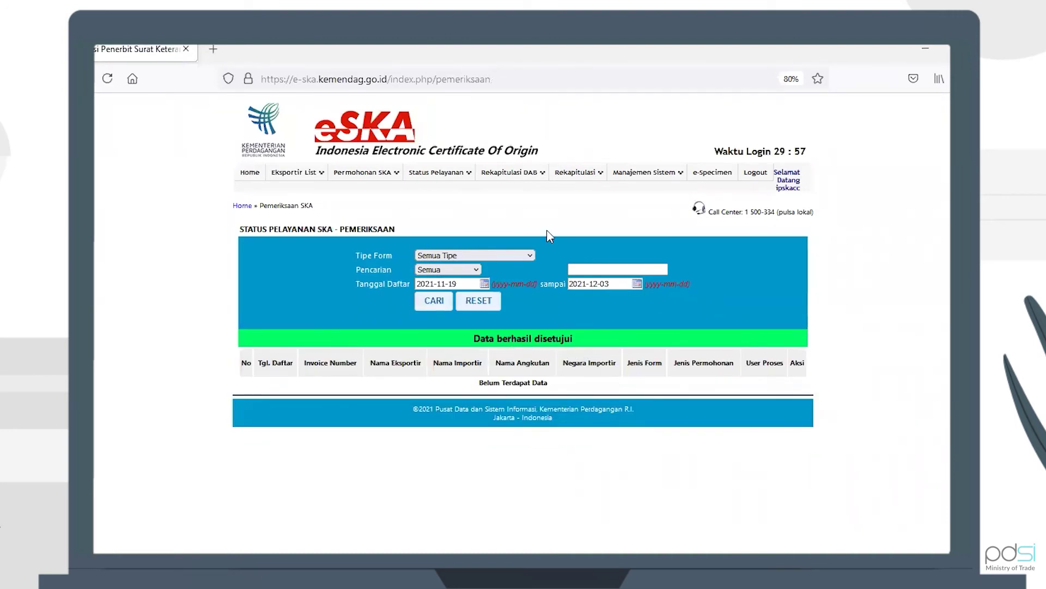
Open the list of approved SKA applications and show the details of the Form AHKFTA entry
{"action": "mouse_move", "coordinate": [468, 174]}
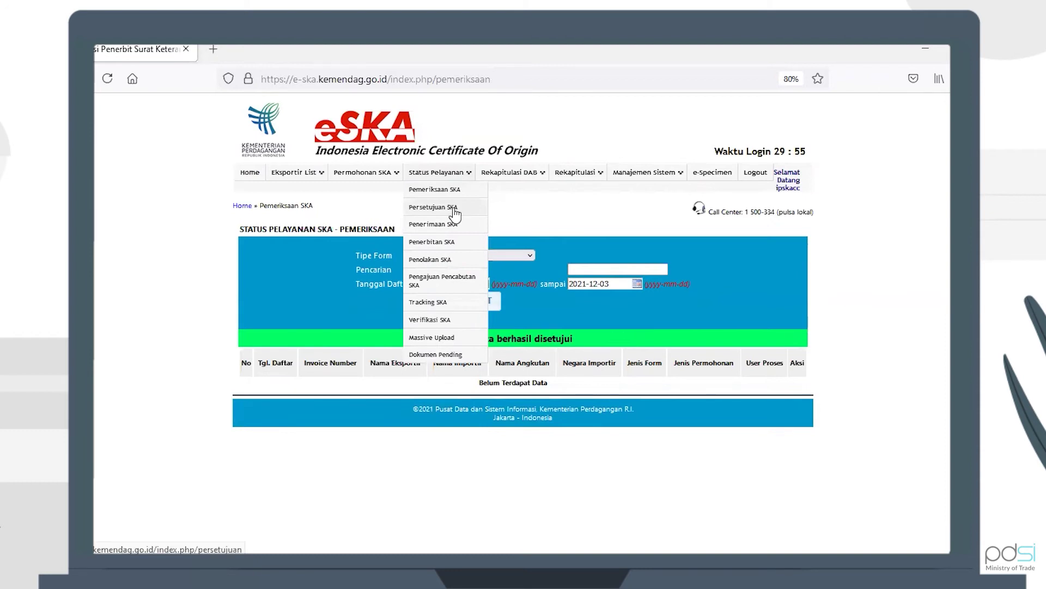
{"action": "left_click", "coordinate": [455, 212]}
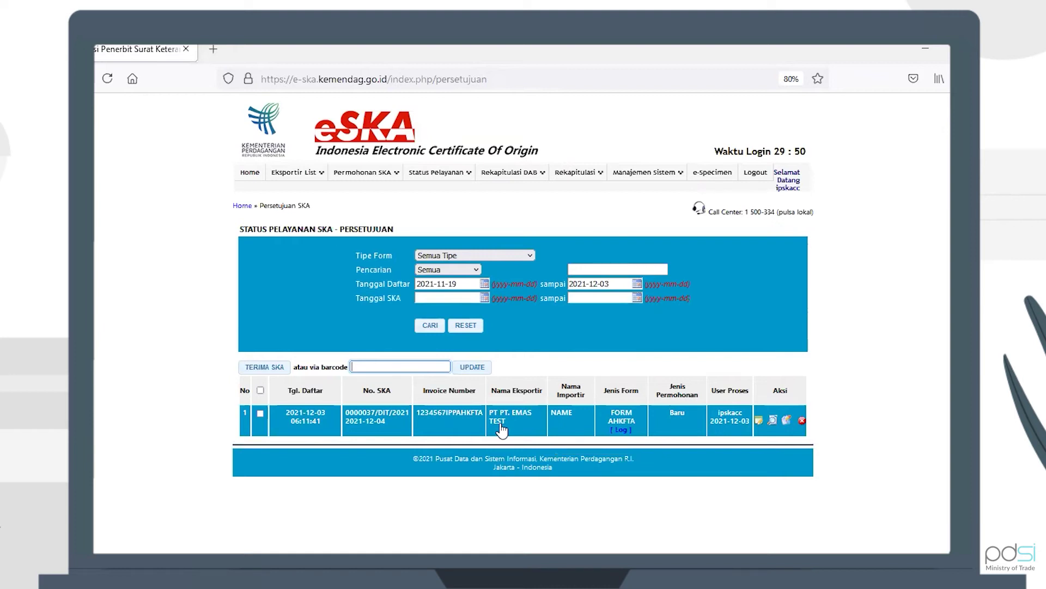
{"action": "left_click", "coordinate": [557, 430]}
{"action": "scroll", "coordinate": [564, 457], "scroll_direction": "down", "scroll_amount": 3}
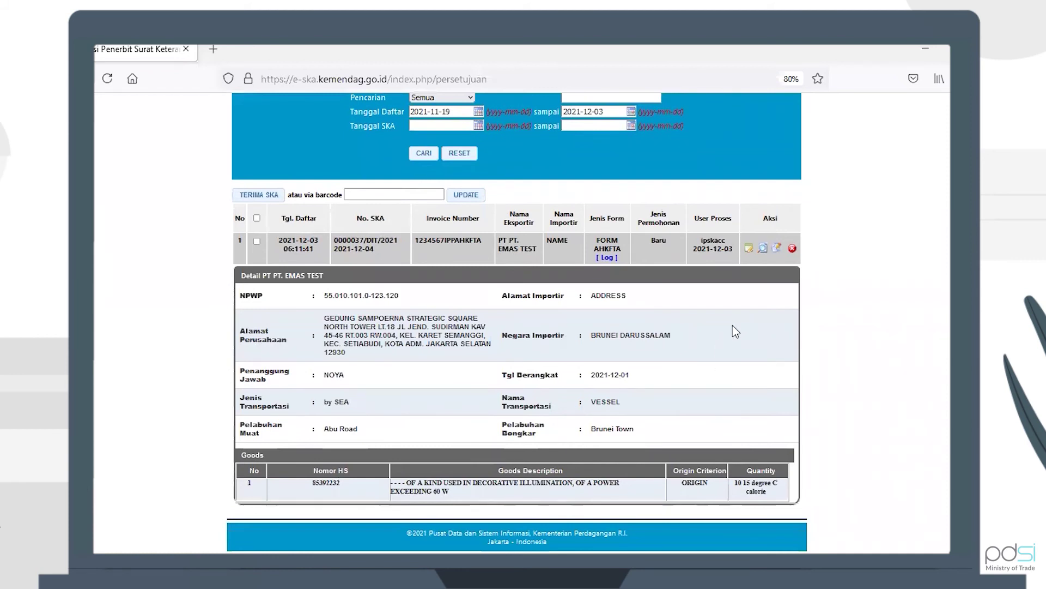
Open the approved Form AHKFTA application and review its header, goods, cost structure and uploaded documents
{"action": "left_click", "coordinate": [748, 248]}
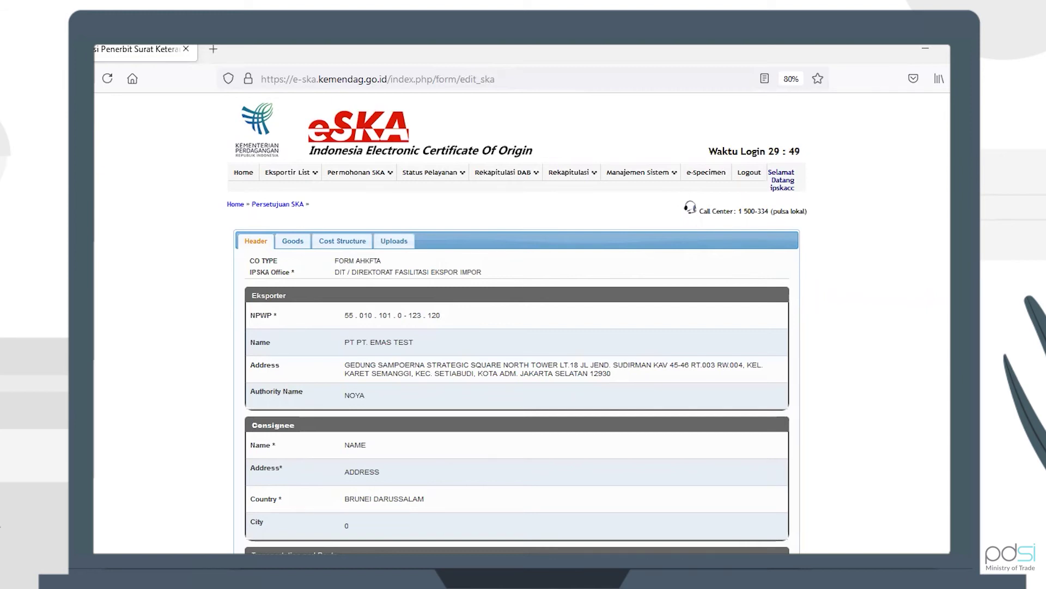
{"action": "scroll", "coordinate": [518, 324], "scroll_direction": "down", "scroll_amount": 1}
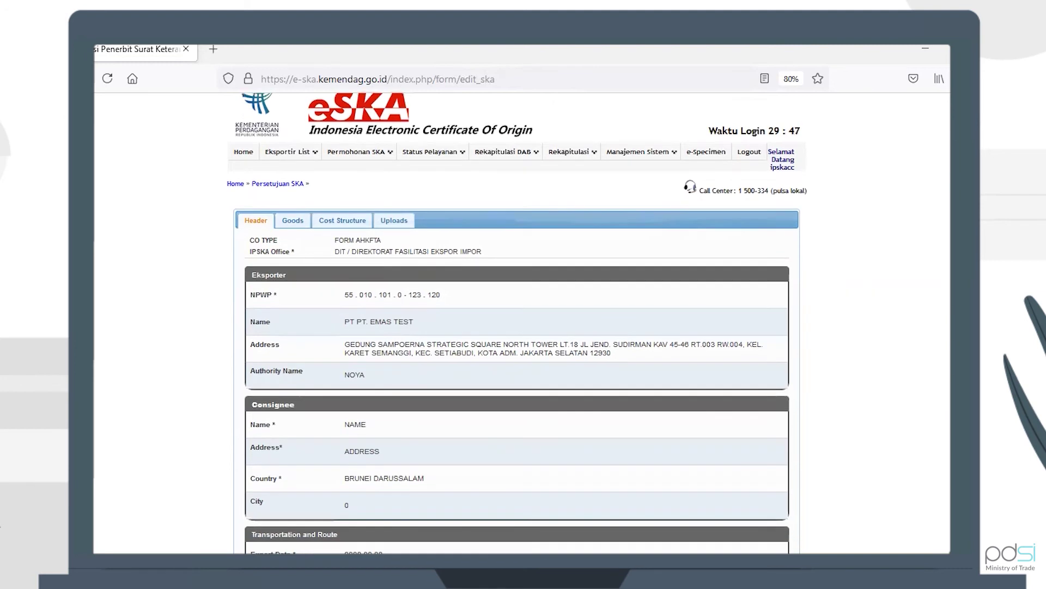
{"action": "scroll", "coordinate": [518, 324], "scroll_direction": "down", "scroll_amount": 10}
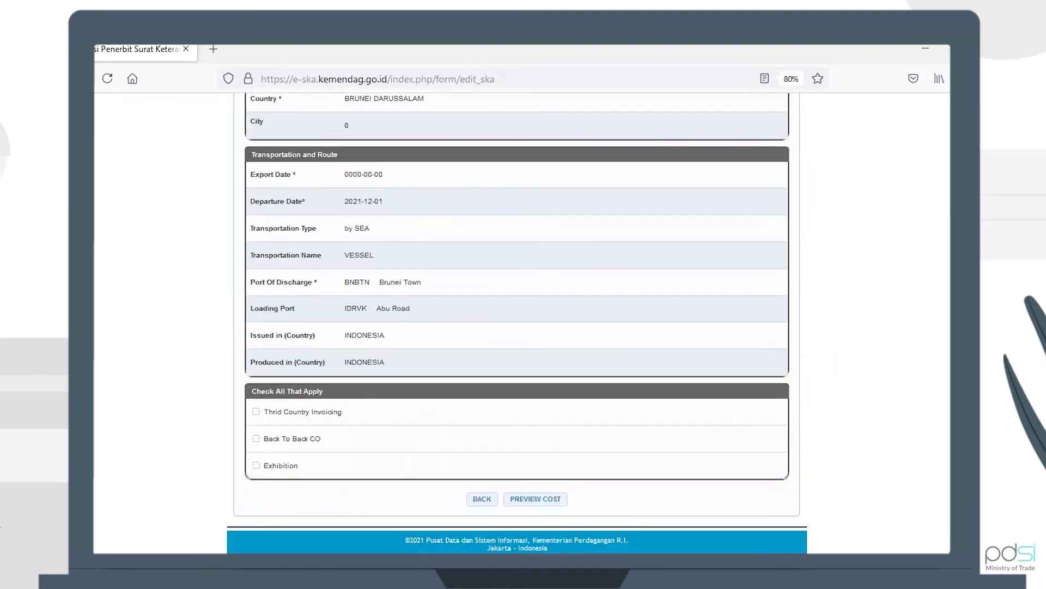
{"action": "scroll", "coordinate": [518, 324], "scroll_direction": "up", "scroll_amount": 10}
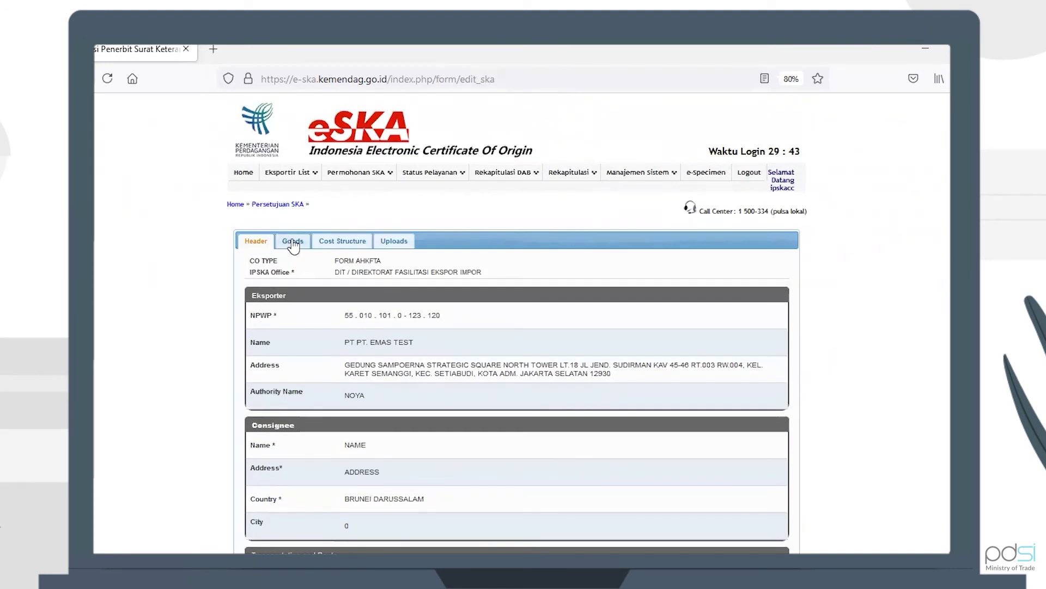
{"action": "left_click", "coordinate": [293, 241]}
{"action": "left_click", "coordinate": [352, 241]}
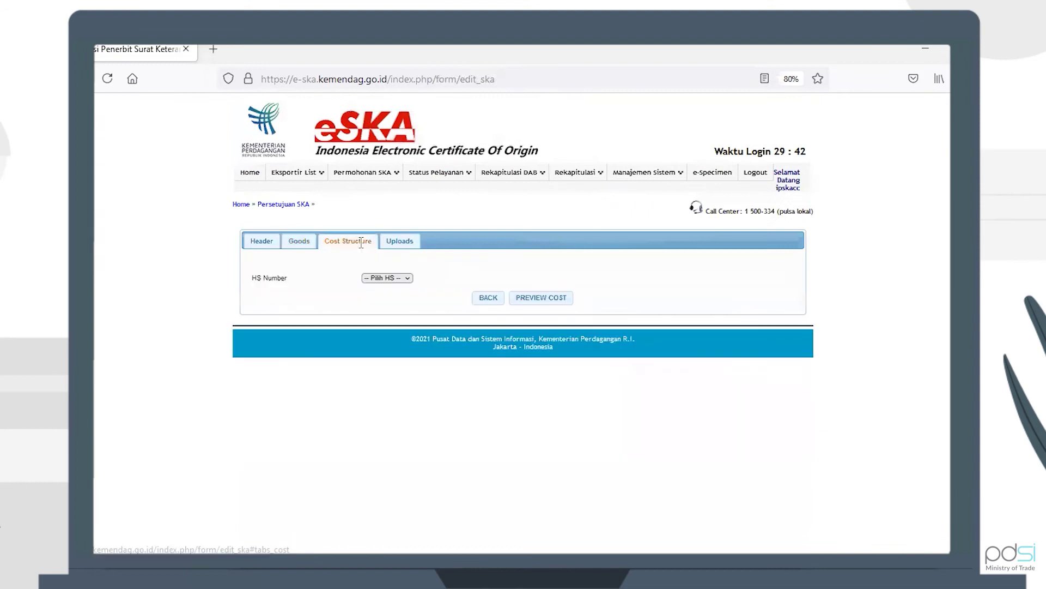
{"action": "left_click", "coordinate": [399, 241]}
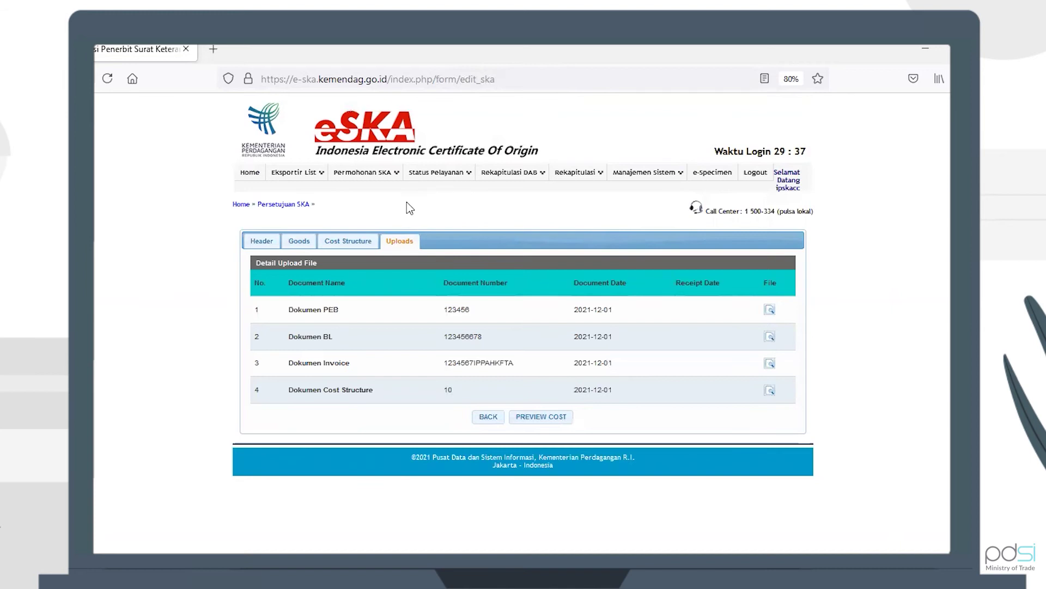
Return to the list of approved SKA applications and receive the Form AHKFTA entry, confirming the receipt
{"action": "mouse_move", "coordinate": [431, 182]}
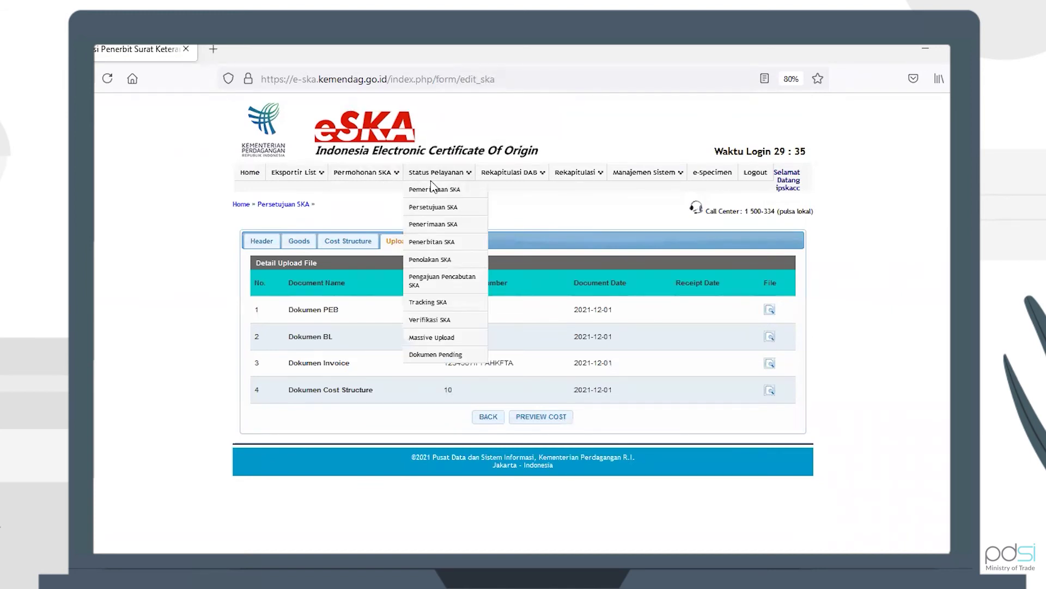
{"action": "left_click", "coordinate": [431, 208]}
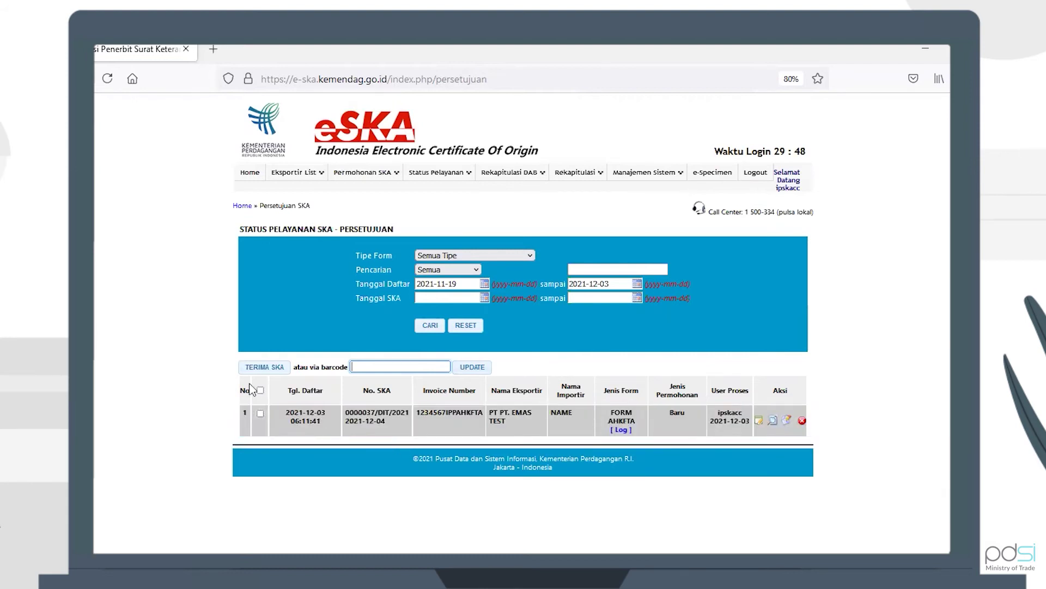
{"action": "left_click", "coordinate": [261, 416]}
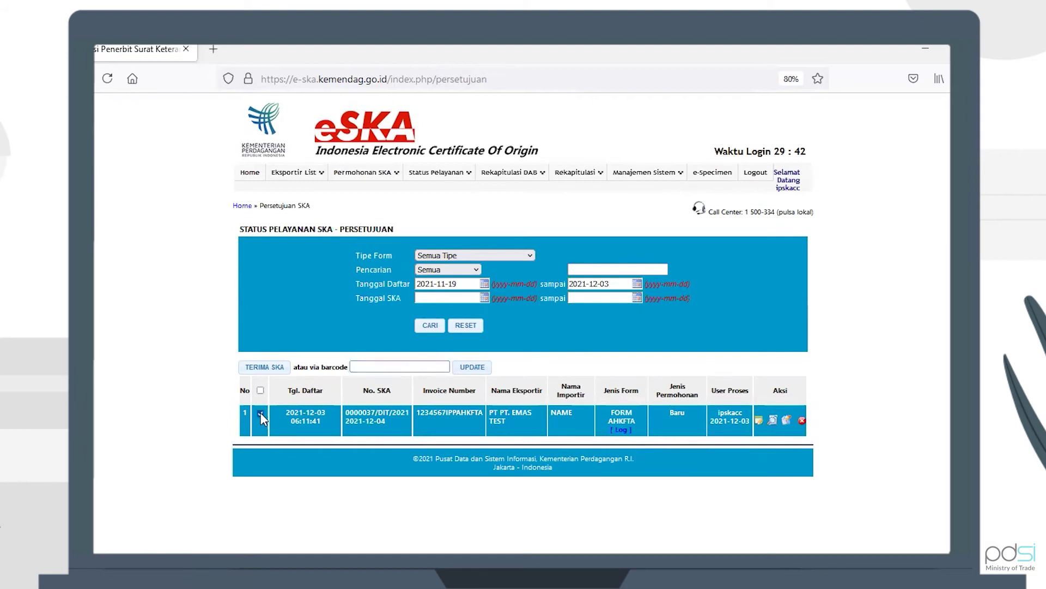
{"action": "left_click", "coordinate": [265, 366]}
{"action": "left_click", "coordinate": [572, 352]}
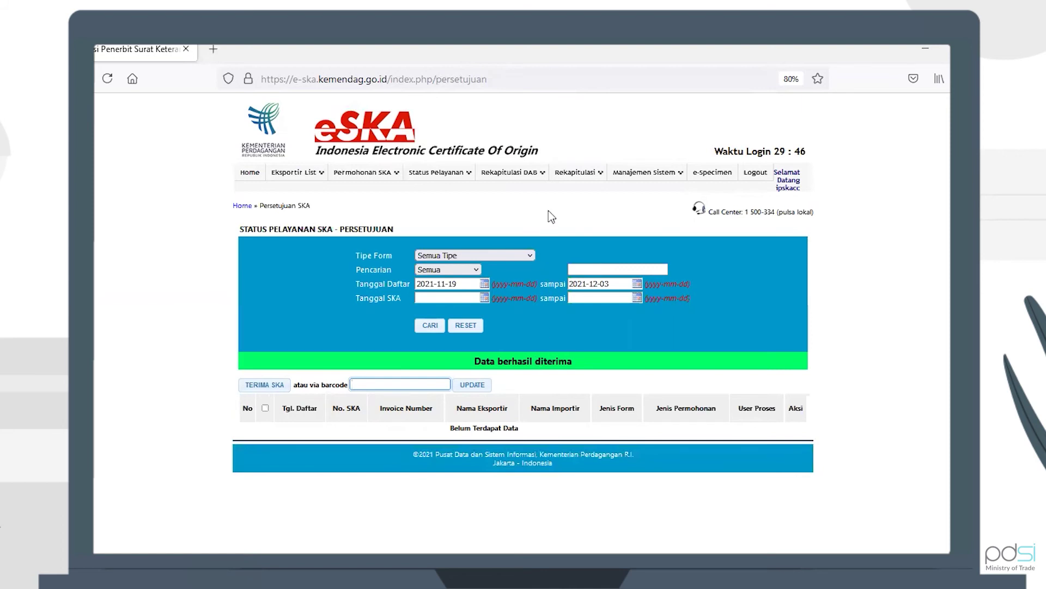
Open the list of received SKA documents (Penerimaan SKA) and show the details of the Form AHKFTA entry
{"action": "mouse_move", "coordinate": [458, 174]}
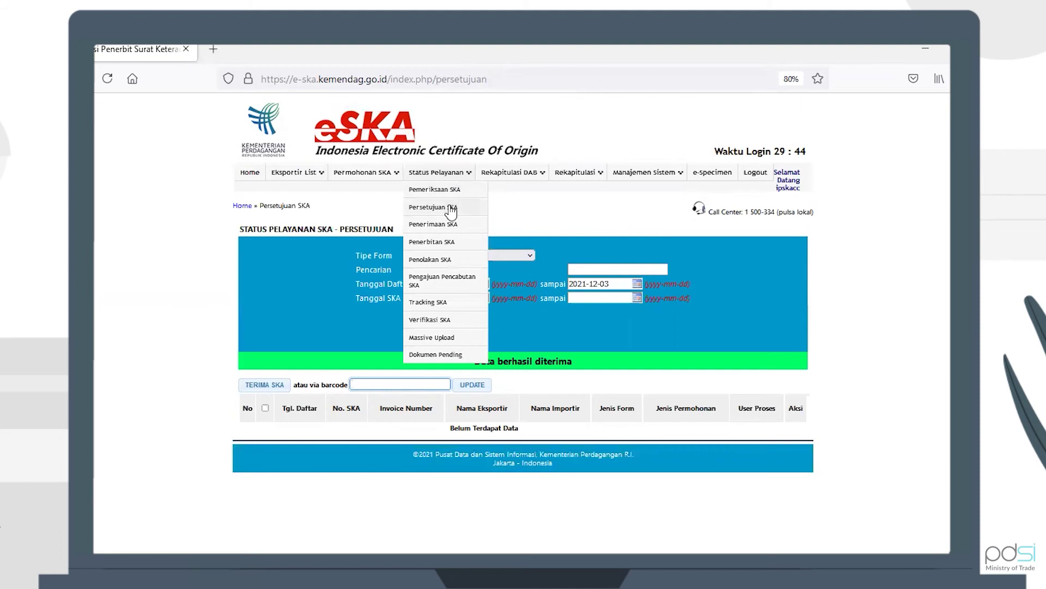
{"action": "left_click", "coordinate": [448, 225]}
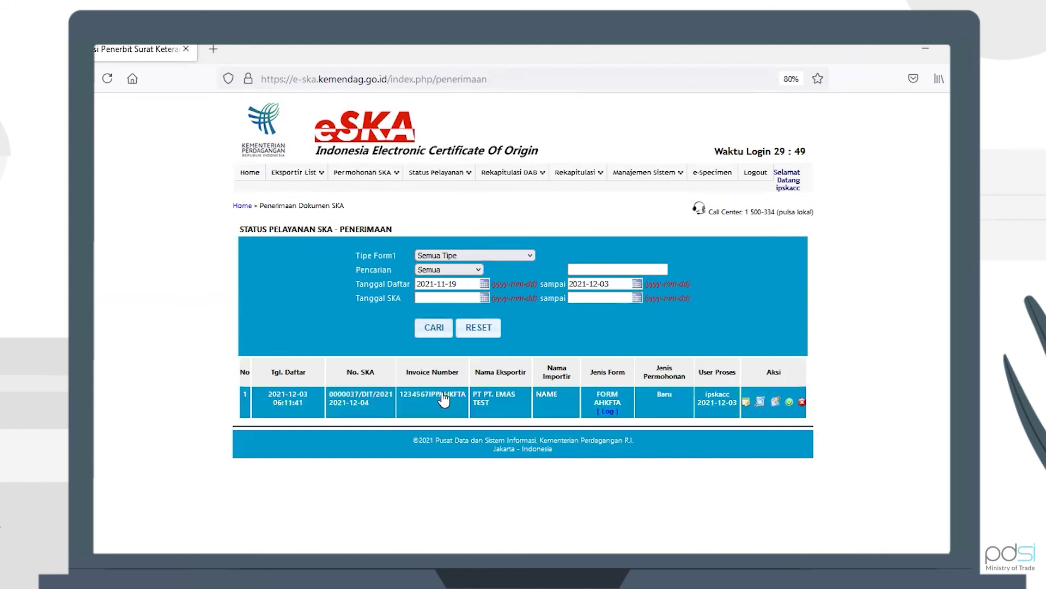
{"action": "left_click", "coordinate": [496, 406]}
{"action": "scroll", "coordinate": [555, 436], "scroll_direction": "down", "scroll_amount": 3}
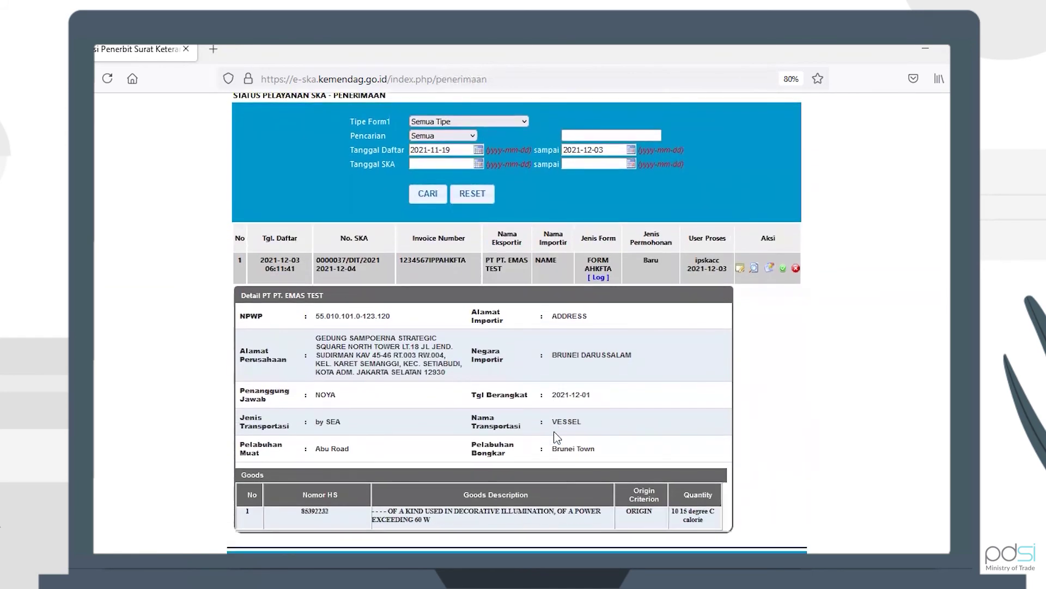
{"action": "scroll", "coordinate": [555, 436], "scroll_direction": "down", "scroll_amount": 1}
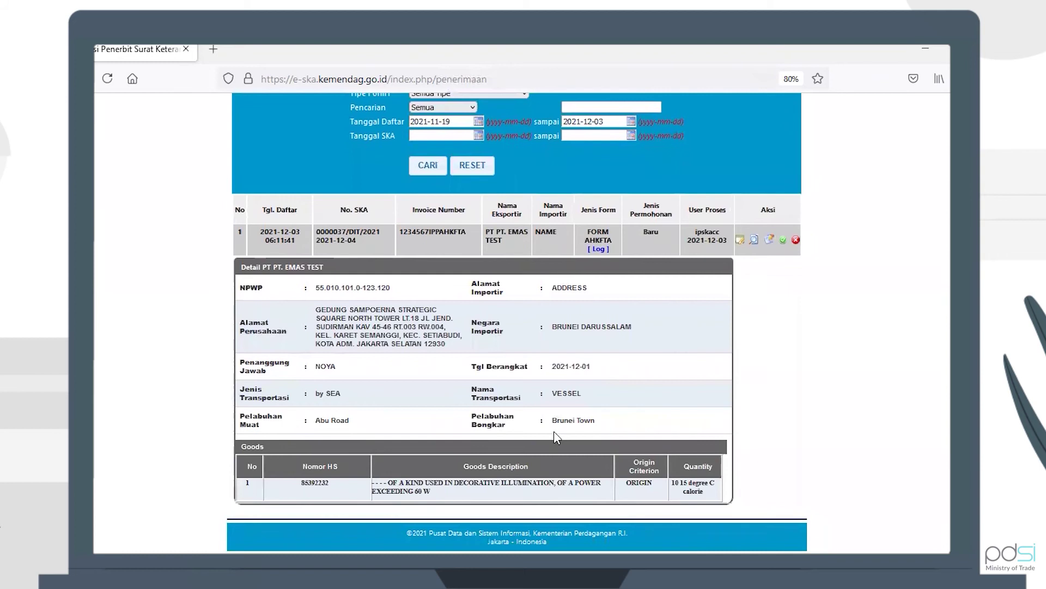
Open the received Form AHKFTA application and examine its header, goods, cost structure and uploaded documents
{"action": "left_click", "coordinate": [740, 240]}
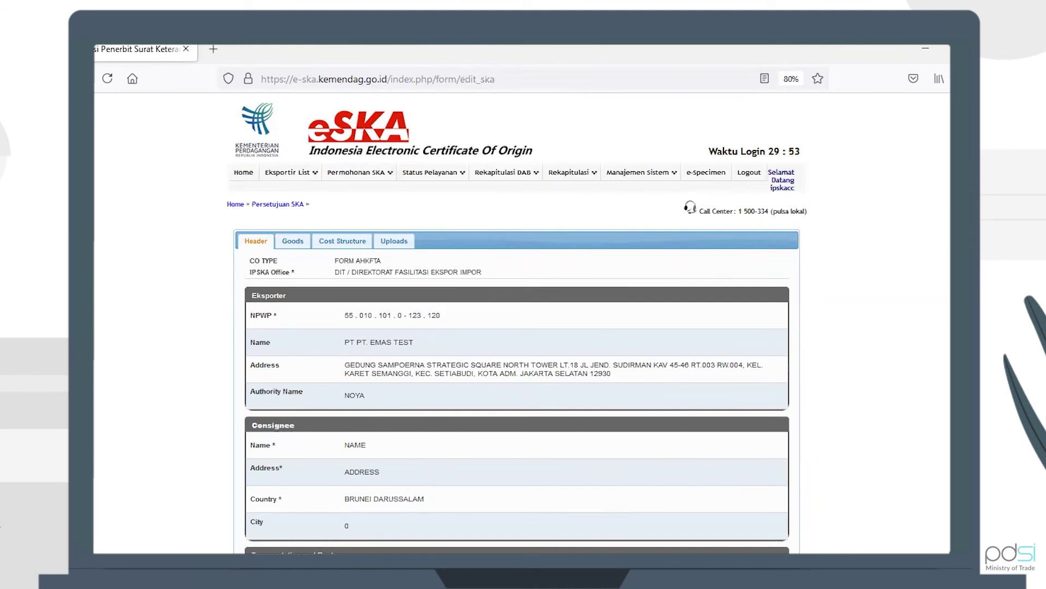
{"action": "scroll", "coordinate": [518, 327], "scroll_direction": "down", "scroll_amount": 1}
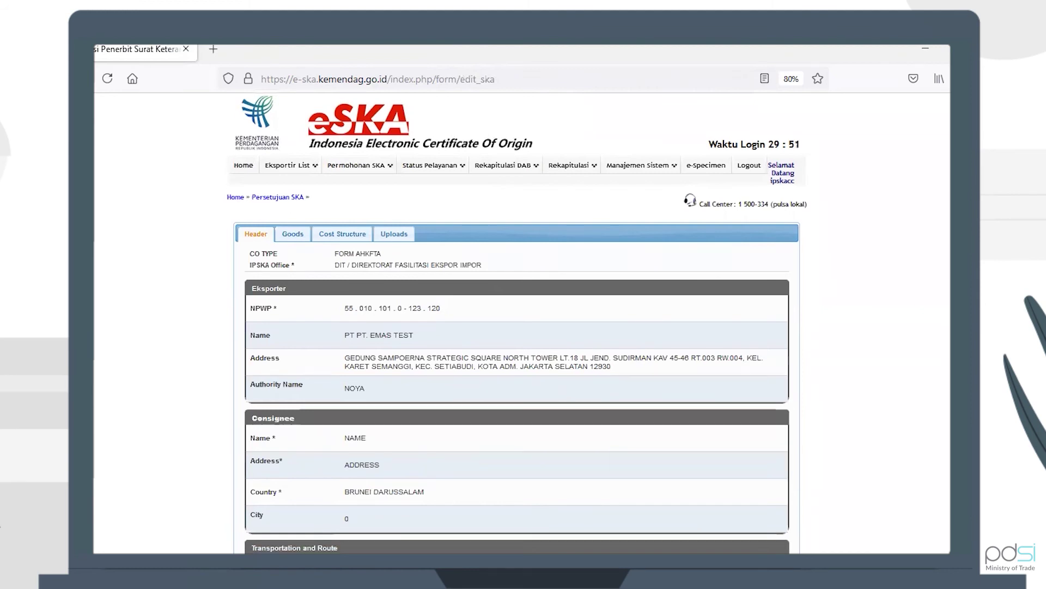
{"action": "scroll", "coordinate": [518, 327], "scroll_direction": "down", "scroll_amount": 6}
{"action": "scroll", "coordinate": [518, 327], "scroll_direction": "down", "scroll_amount": 1}
{"action": "scroll", "coordinate": [517, 327], "scroll_direction": "up", "scroll_amount": 6}
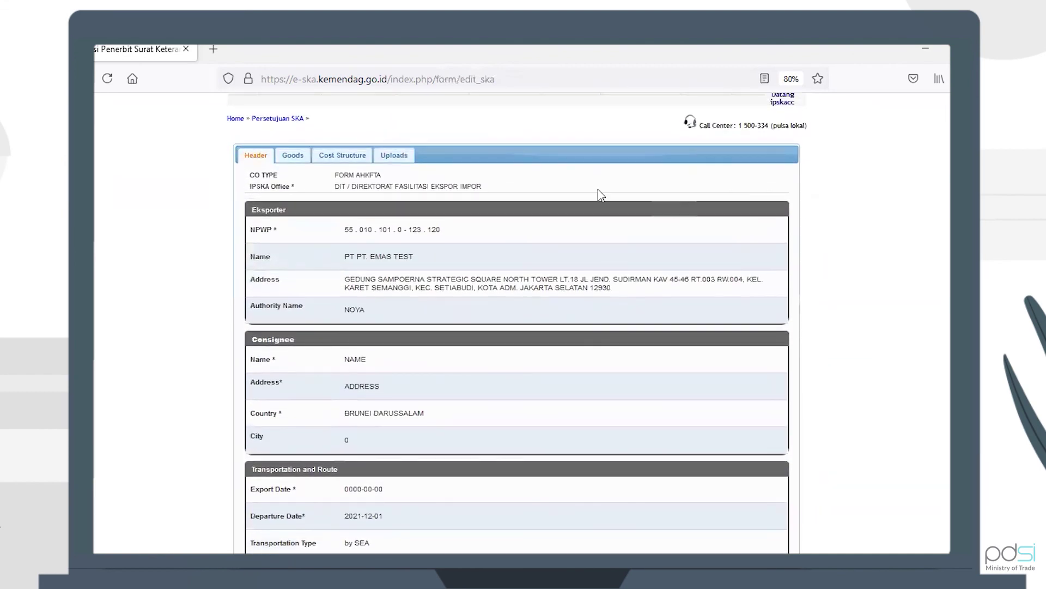
{"action": "left_click", "coordinate": [289, 154]}
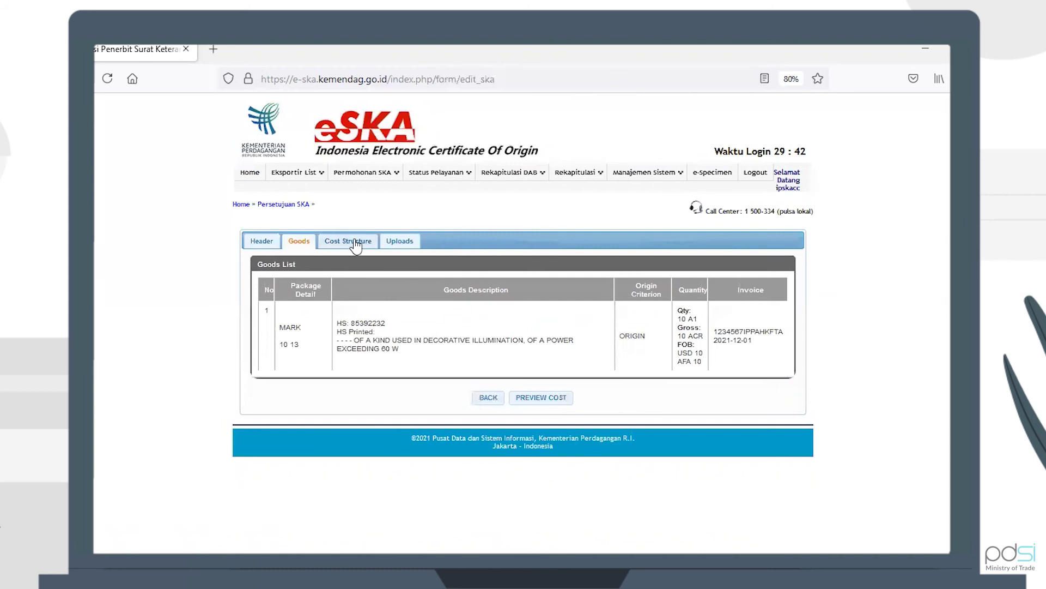
{"action": "left_click", "coordinate": [346, 241]}
{"action": "left_click", "coordinate": [393, 242]}
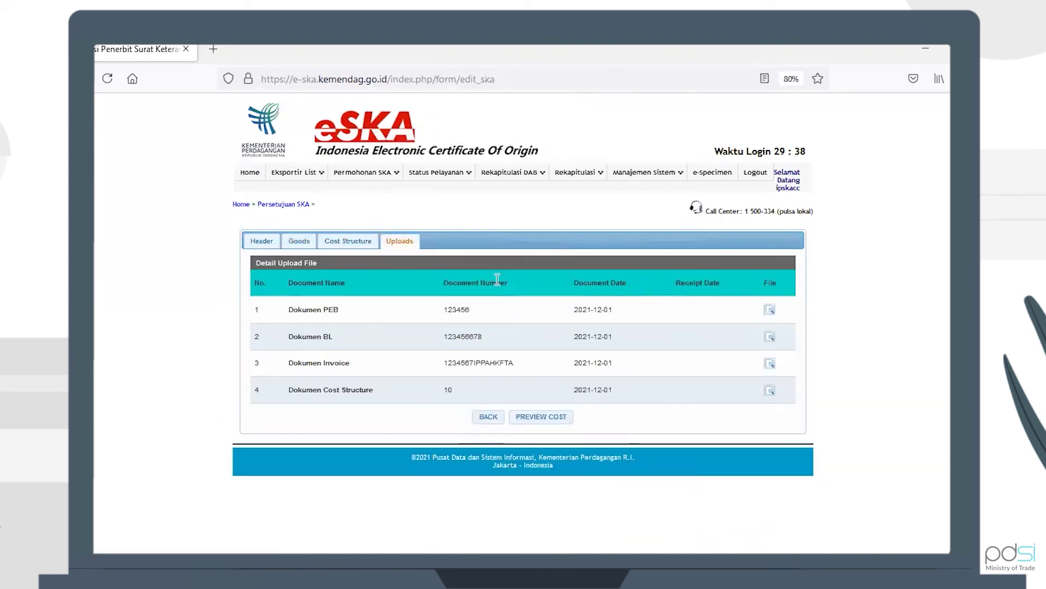
{"action": "mouse_move", "coordinate": [452, 175]}
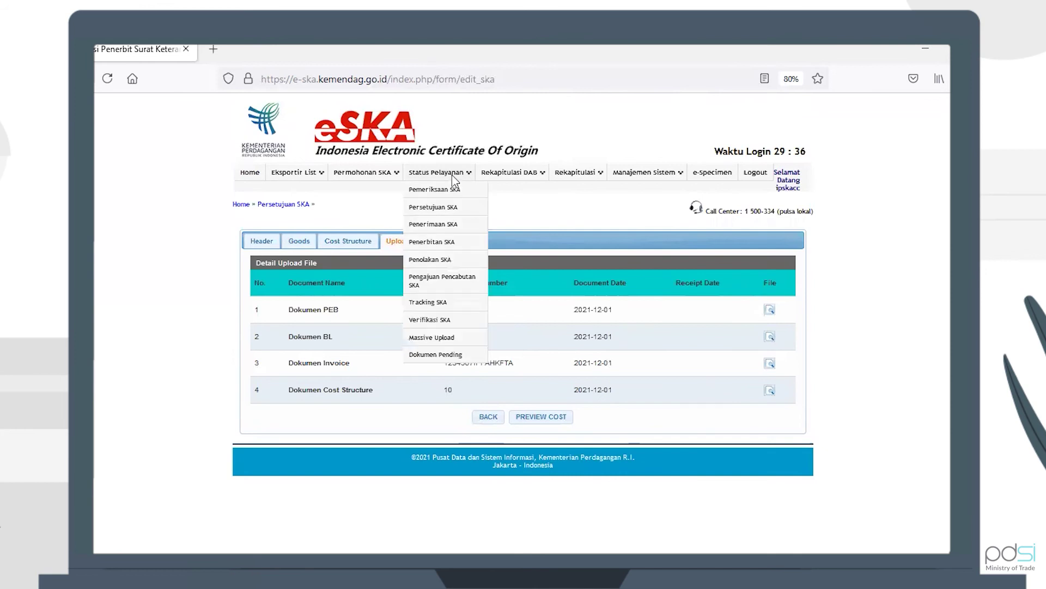
{"action": "left_click", "coordinate": [444, 223]}
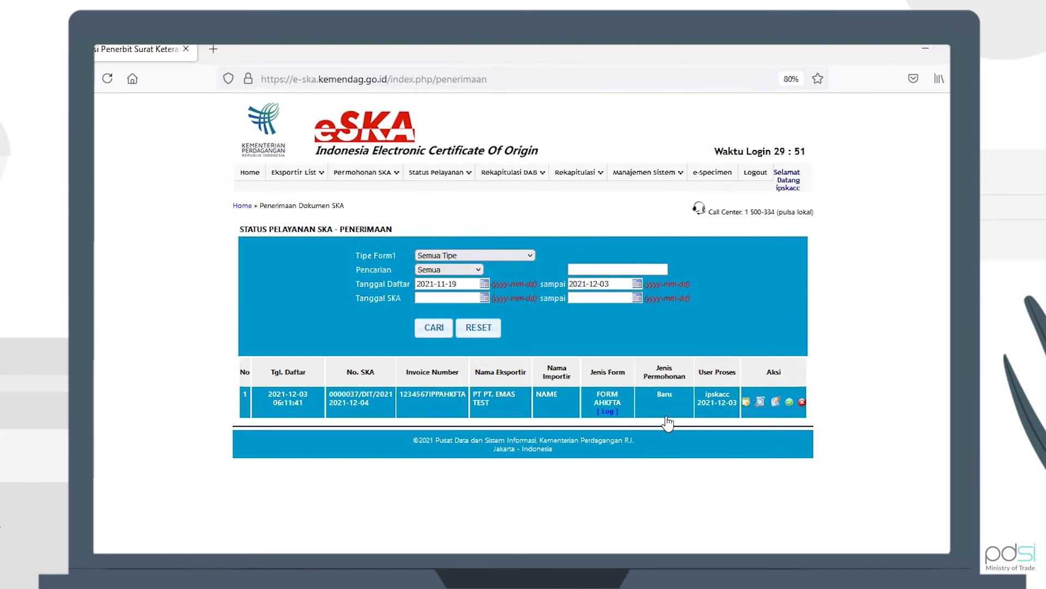
{"action": "left_click", "coordinate": [789, 403]}
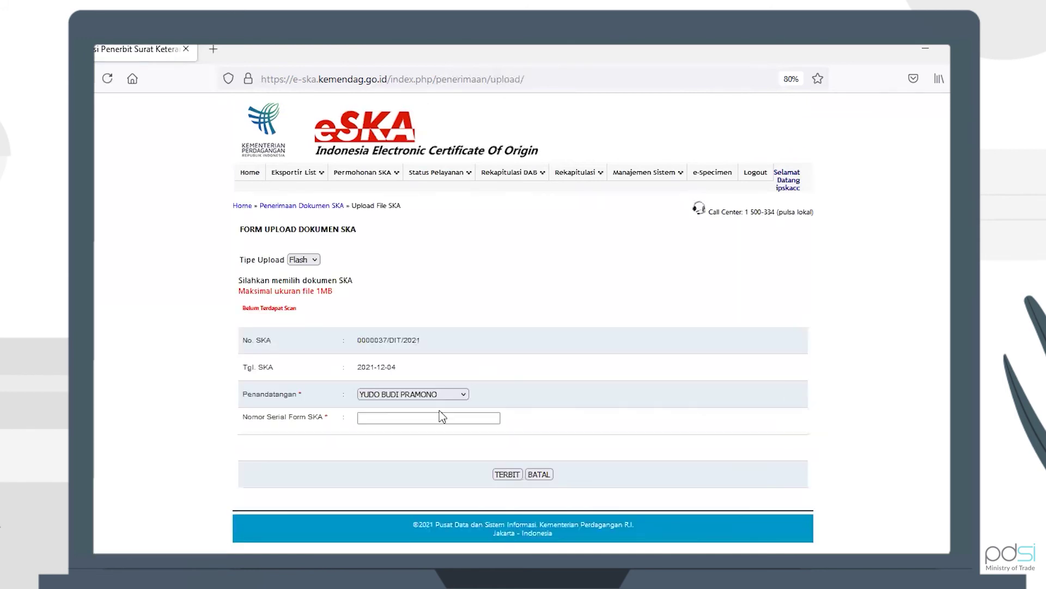
{"action": "left_click", "coordinate": [415, 419]}
{"action": "key", "text": "ctrl+v"}
{"action": "left_click", "coordinate": [478, 444]}
{"action": "left_click", "coordinate": [504, 476]}
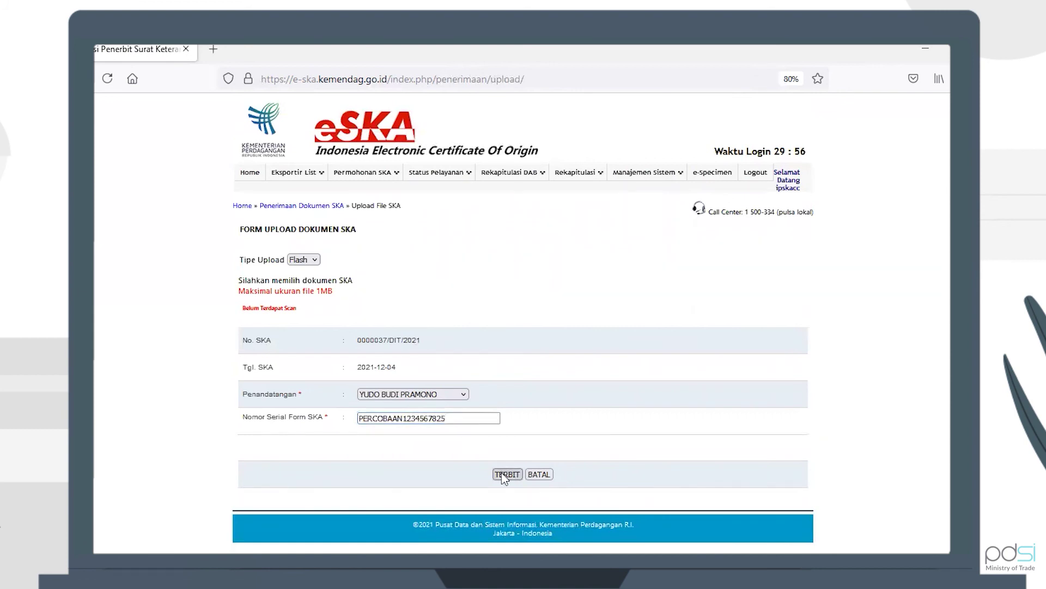
{"action": "left_click", "coordinate": [586, 346]}
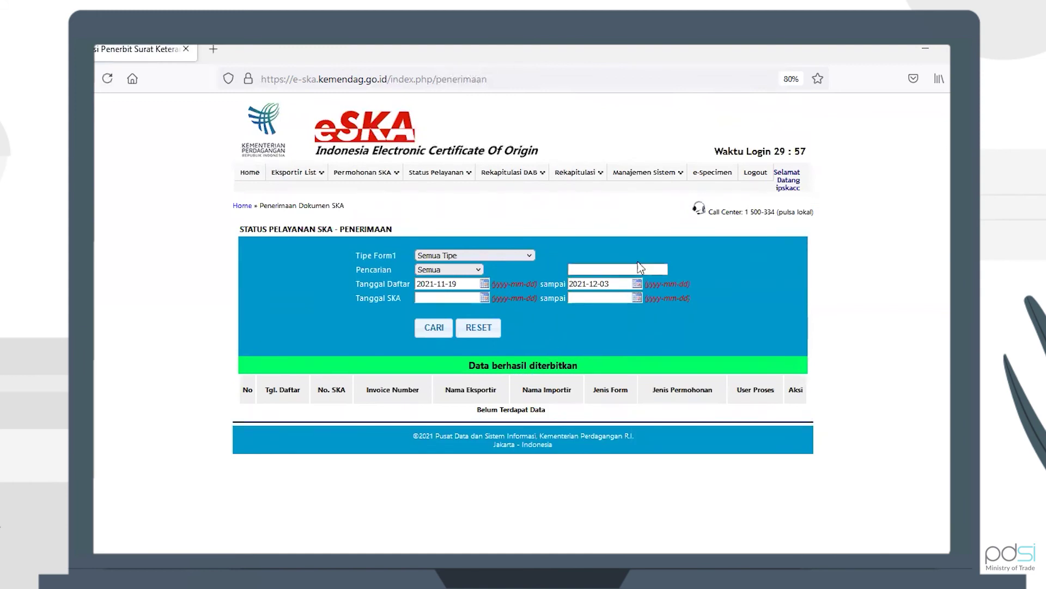
Log out of the IPSKA account, dismiss the announcement and log in to the child exporter account with its saved login
{"action": "left_click", "coordinate": [762, 174]}
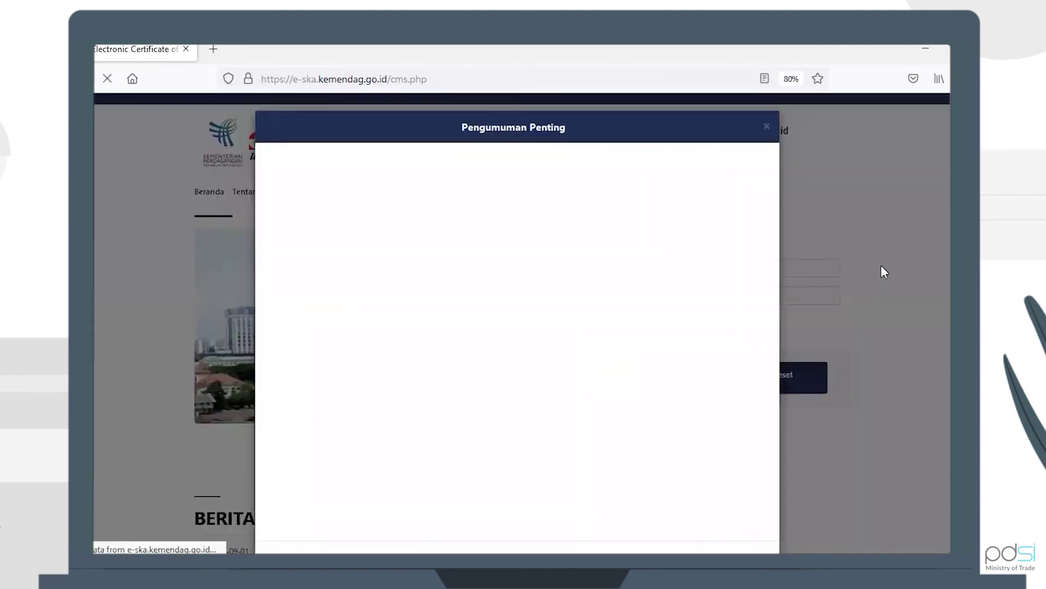
{"action": "left_click", "coordinate": [881, 266]}
{"action": "left_click", "coordinate": [762, 274]}
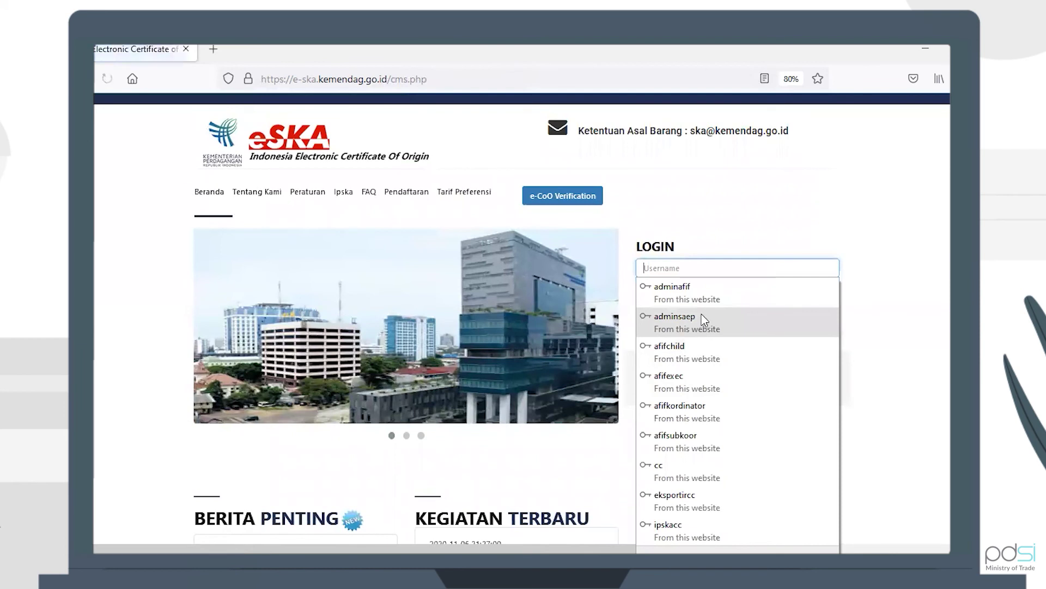
{"action": "left_click", "coordinate": [693, 354]}
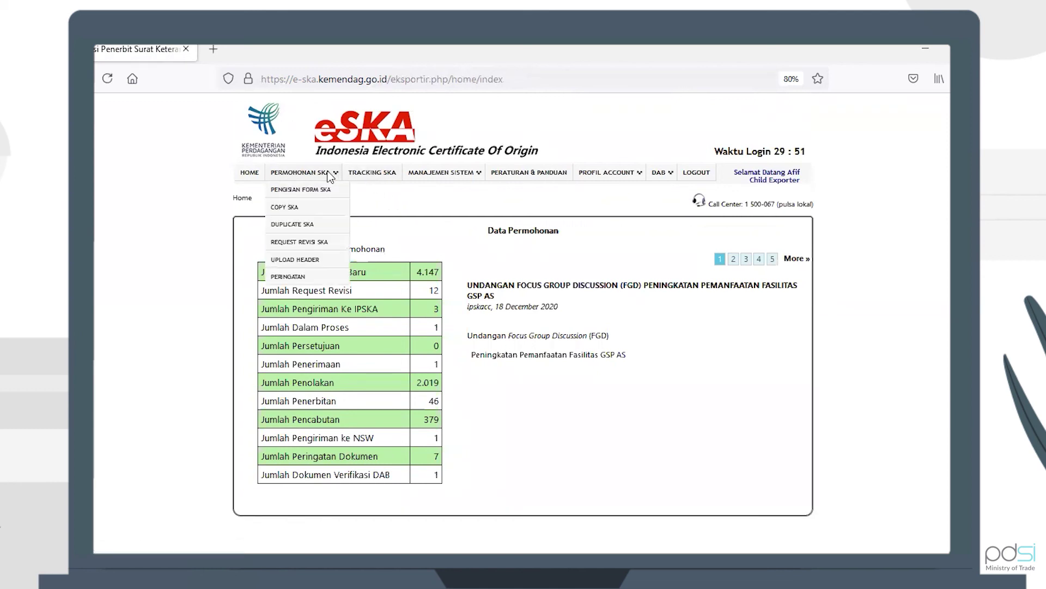
Search the SKA tracking page for applications registered from 2021-12-03
{"action": "left_click", "coordinate": [375, 174]}
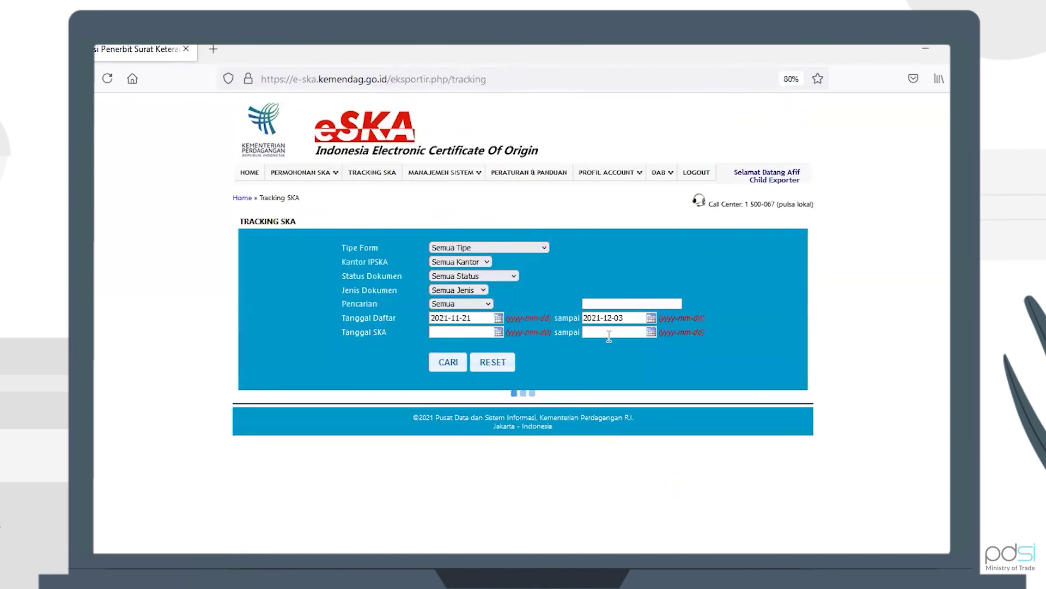
{"action": "left_click", "coordinate": [472, 321]}
{"action": "left_click", "coordinate": [472, 334]}
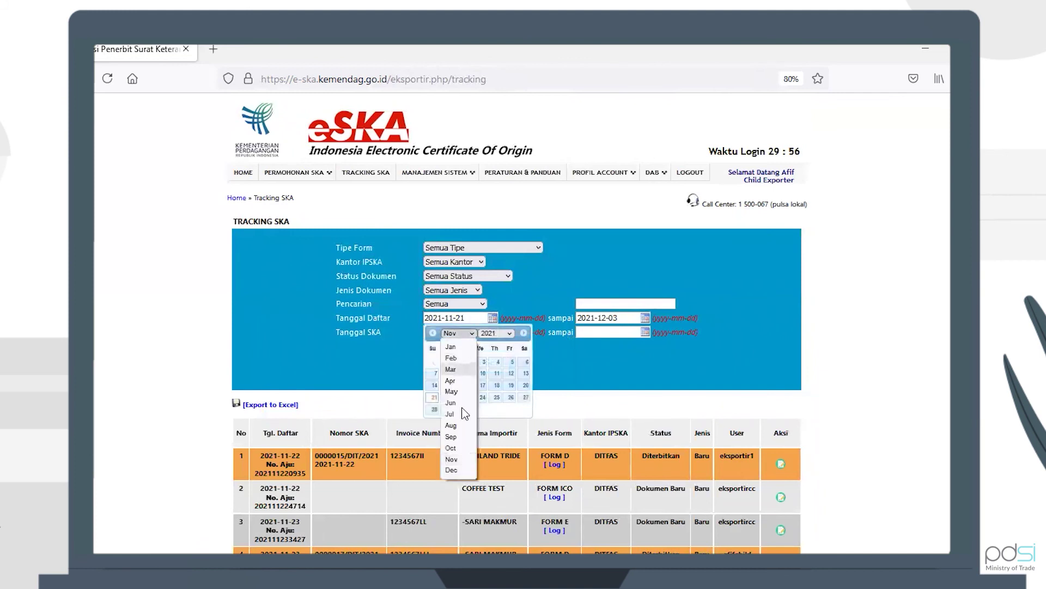
{"action": "left_click", "coordinate": [459, 470]}
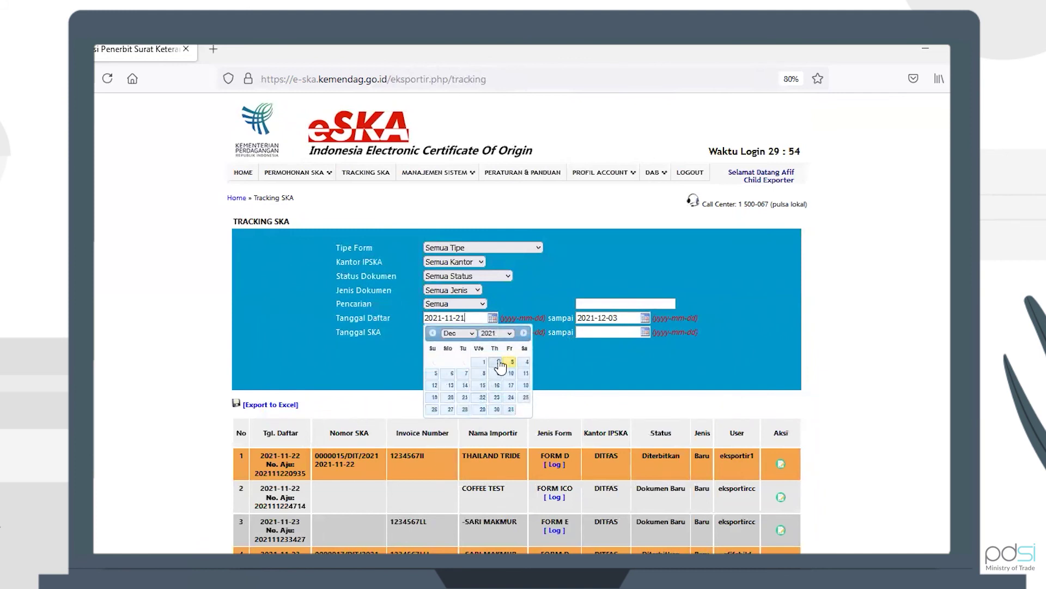
{"action": "left_click", "coordinate": [511, 362]}
{"action": "left_click", "coordinate": [436, 362]}
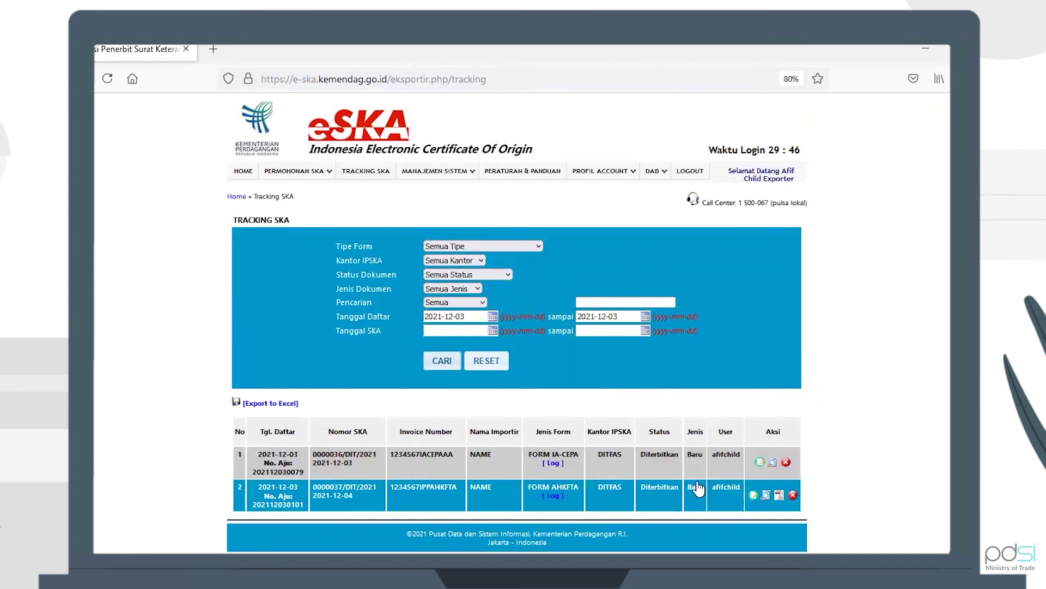
Open the print preview of the Form AHKFTA certificate with print type Blangko Kosong and examine it down to the certification section
{"action": "left_click", "coordinate": [766, 497]}
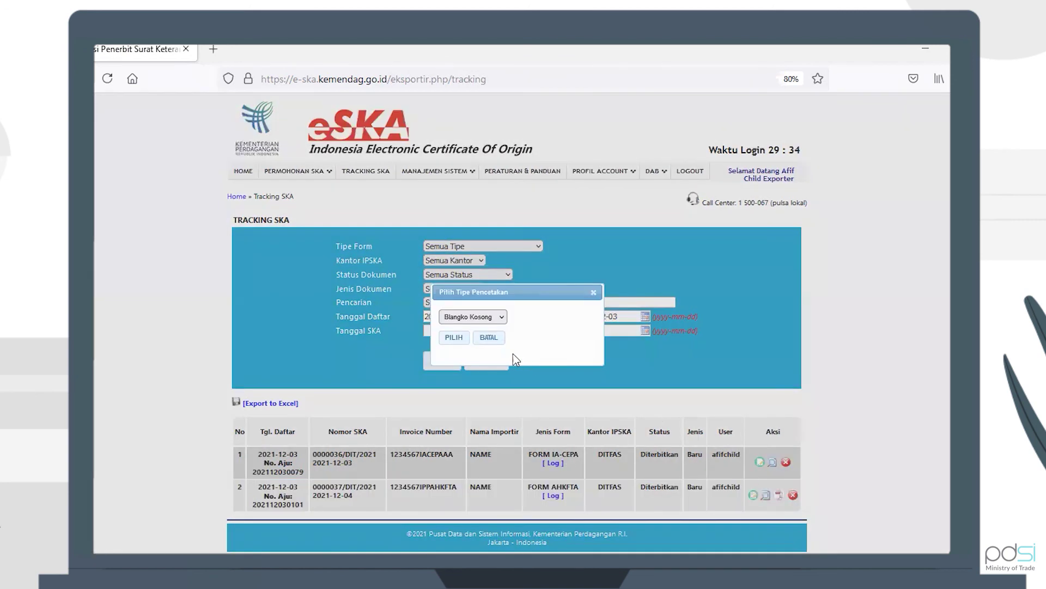
{"action": "left_click", "coordinate": [452, 337]}
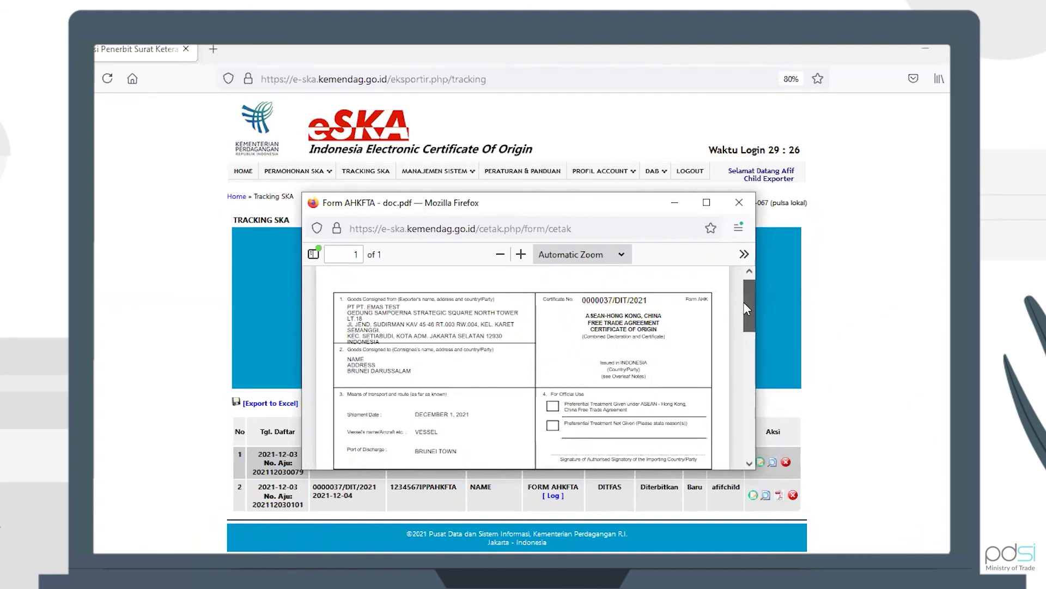
{"action": "scroll", "coordinate": [747, 303], "scroll_direction": "up", "scroll_amount": 1}
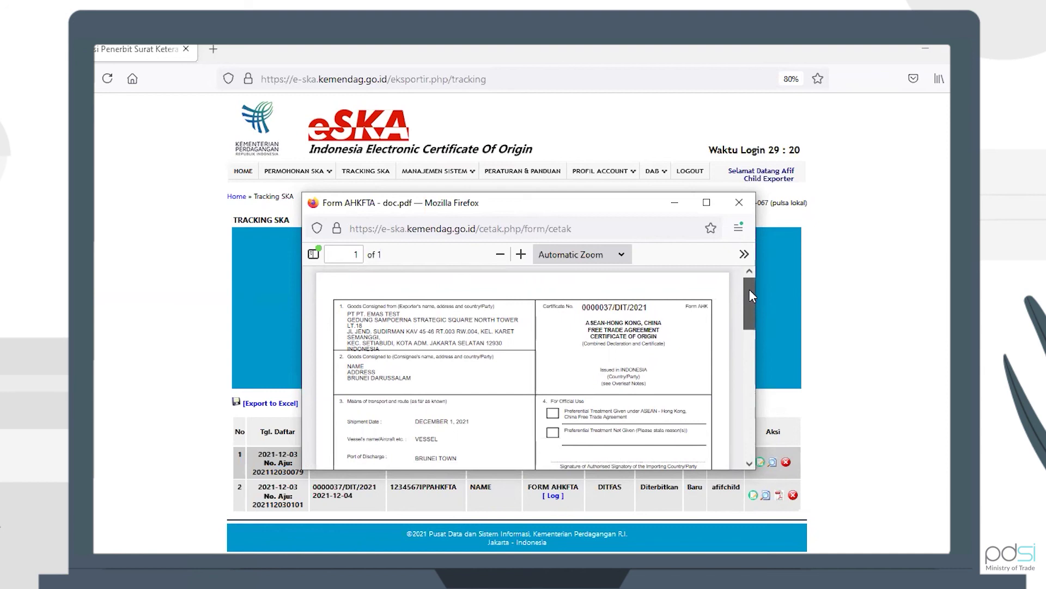
{"action": "left_click_drag", "start_coordinate": [750, 290], "coordinate": [756, 439]}
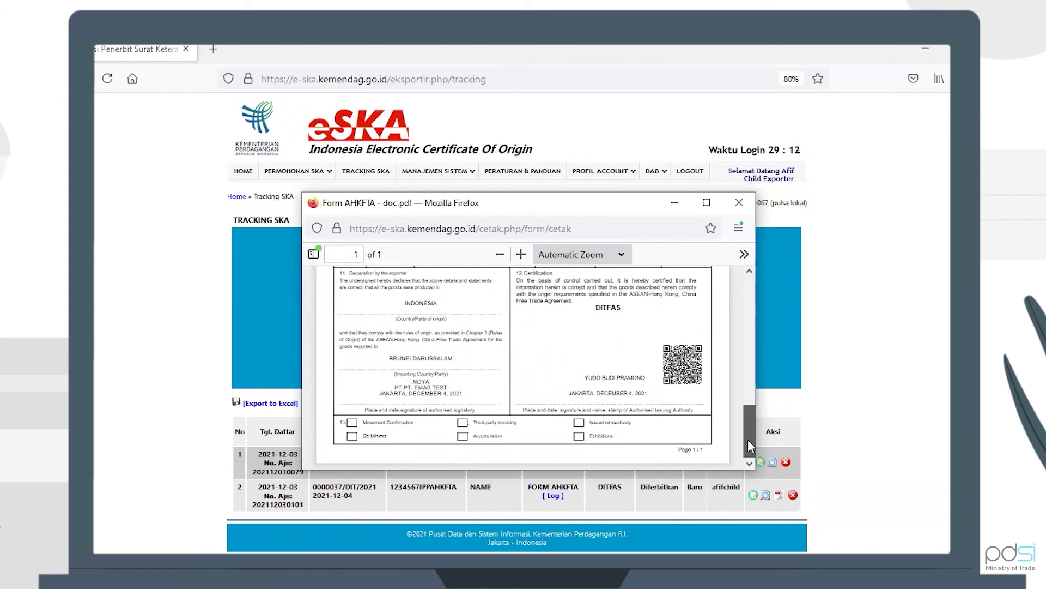
Review the Form AHKFTA certificate preview back up to its beginning and close the preview
{"action": "scroll", "coordinate": [748, 433], "scroll_direction": "up", "scroll_amount": 2}
{"action": "left_click_drag", "start_coordinate": [751, 403], "coordinate": [745, 275]}
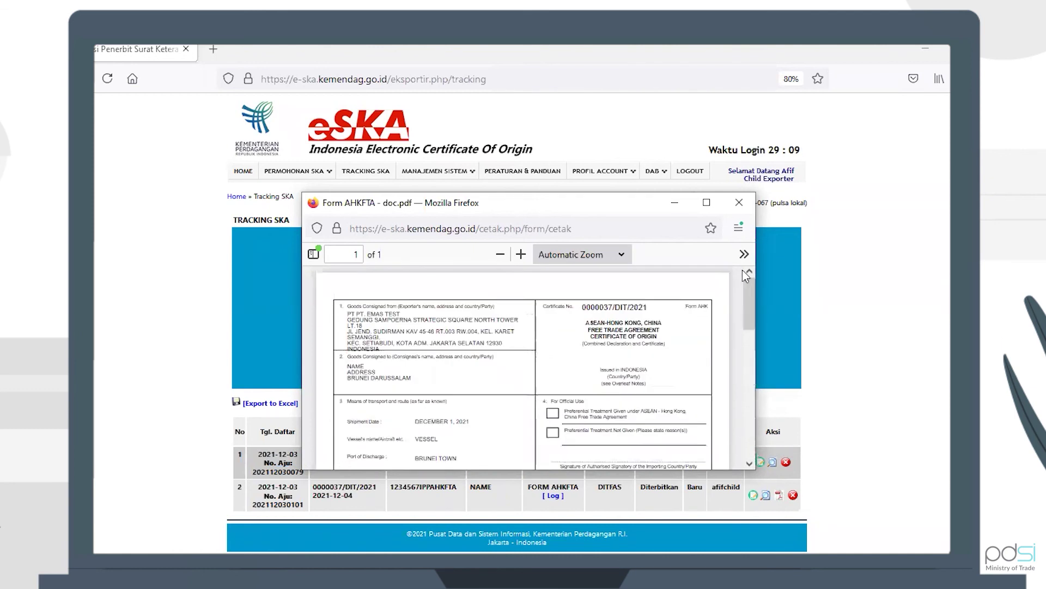
{"action": "left_click", "coordinate": [744, 212]}
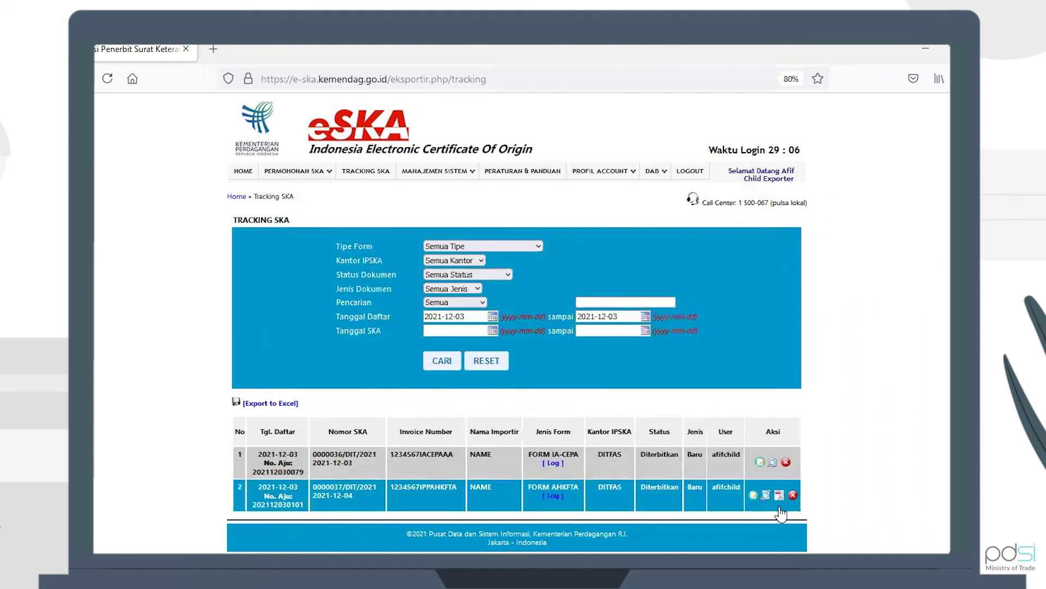
Open the overleaf notes PDF of the Form AHKFTA entry, read through its page and close it
{"action": "left_click", "coordinate": [779, 493]}
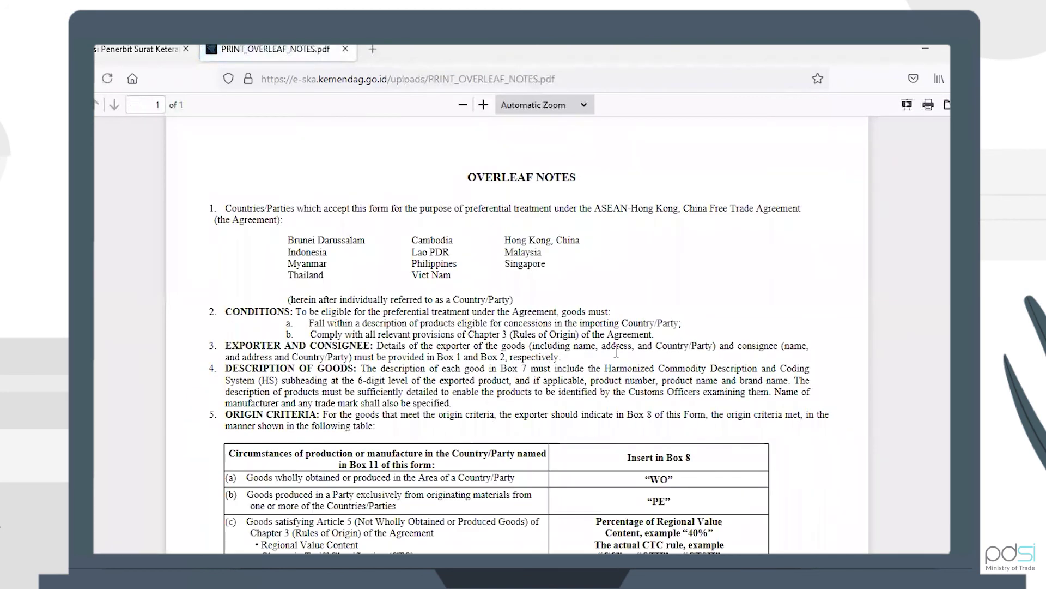
{"action": "scroll", "coordinate": [617, 352], "scroll_direction": "up", "scroll_amount": 1}
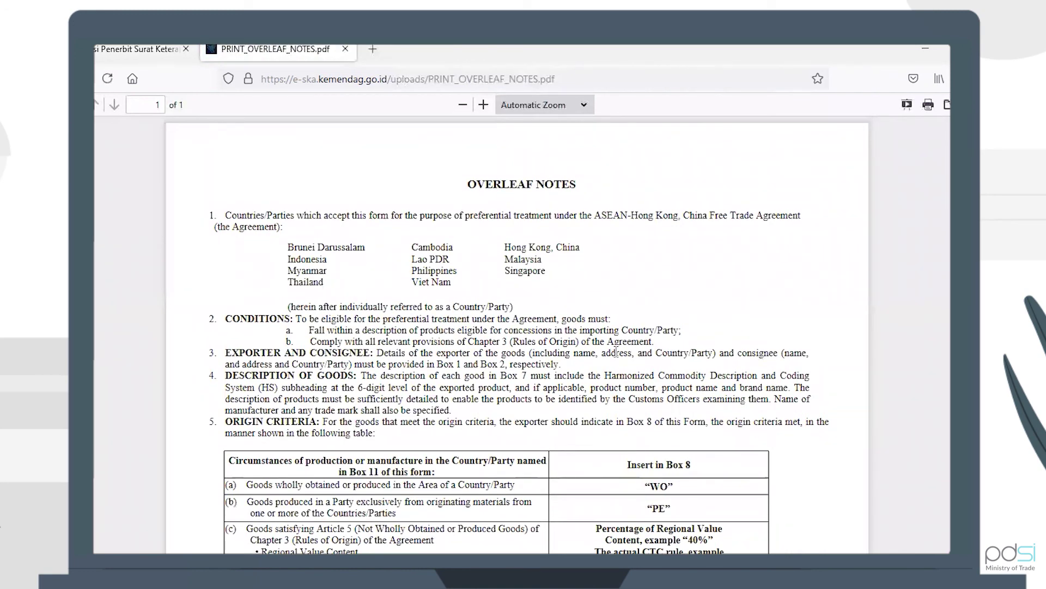
{"action": "scroll", "coordinate": [616, 352], "scroll_direction": "down", "scroll_amount": 5}
{"action": "scroll", "coordinate": [616, 352], "scroll_direction": "down", "scroll_amount": 3}
{"action": "scroll", "coordinate": [616, 356], "scroll_direction": "up", "scroll_amount": 8}
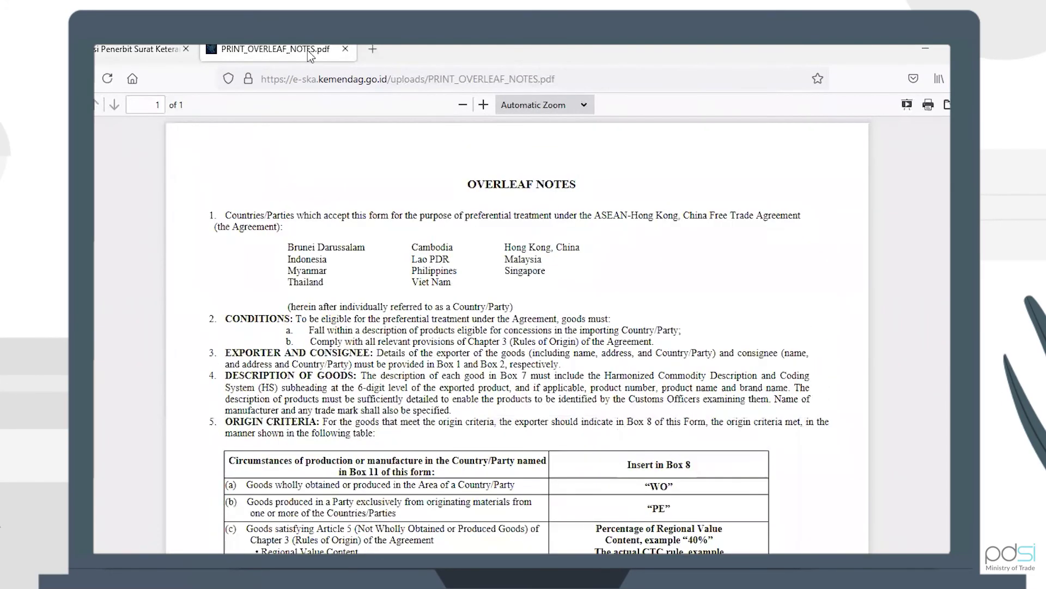
{"action": "left_click", "coordinate": [347, 50]}
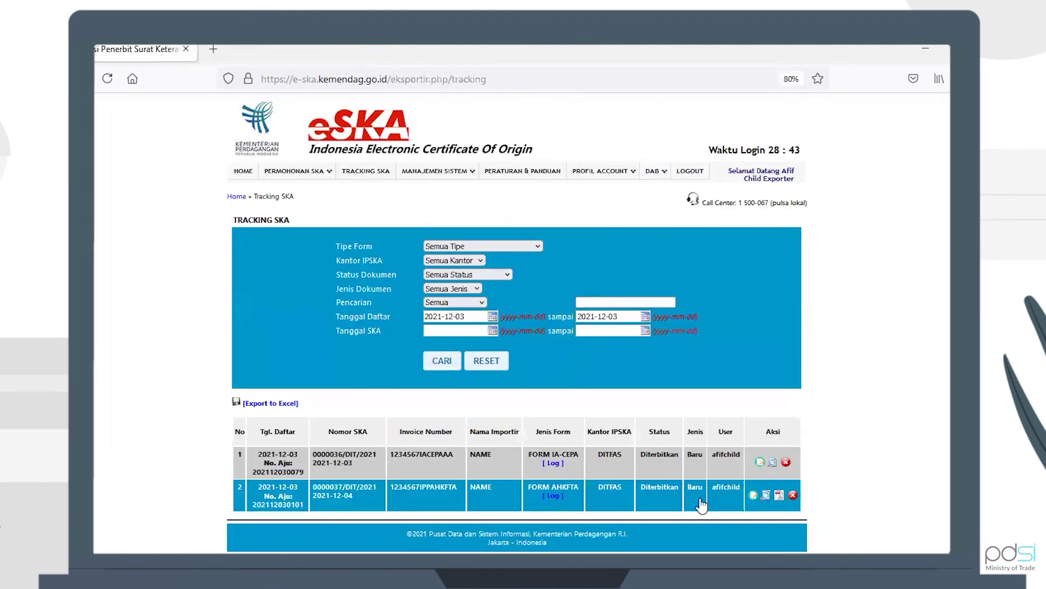